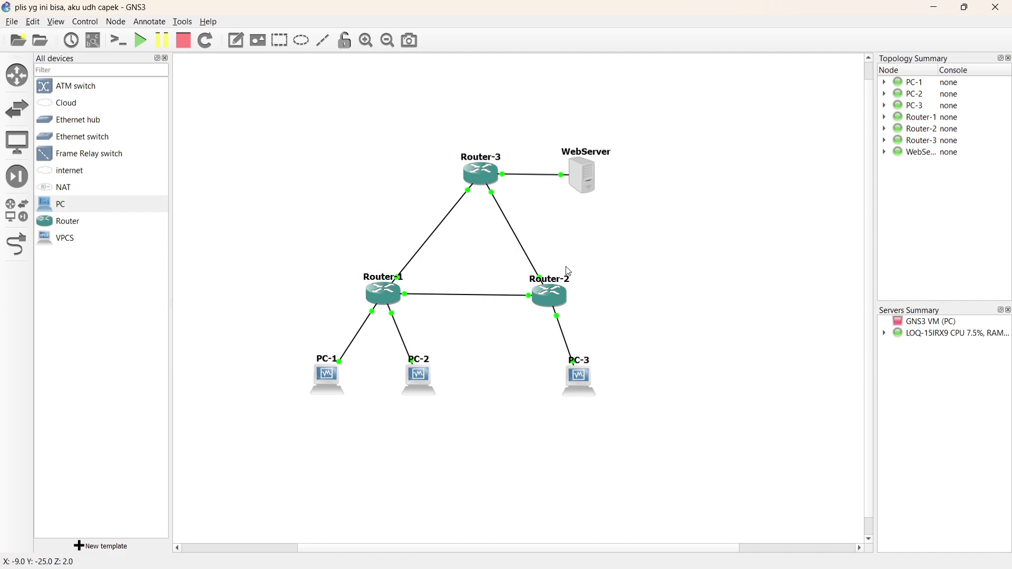
Switch to Chrome, copy Router 1's /ip address commands from the OSPF simulation PDF, and minimize the browser.
{"action": "mouse_move", "coordinate": [214, 567]}
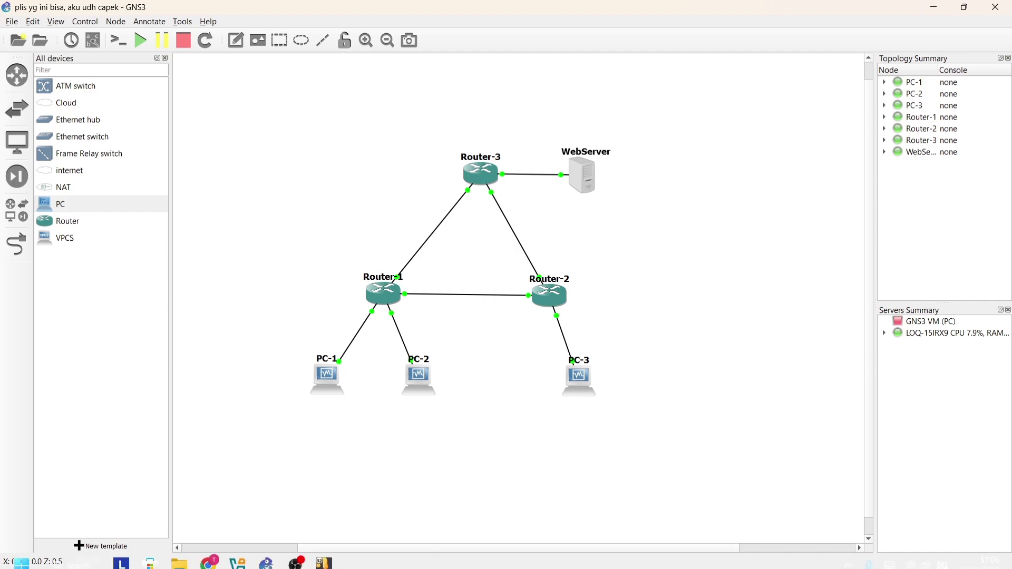
{"action": "left_click", "coordinate": [214, 553]}
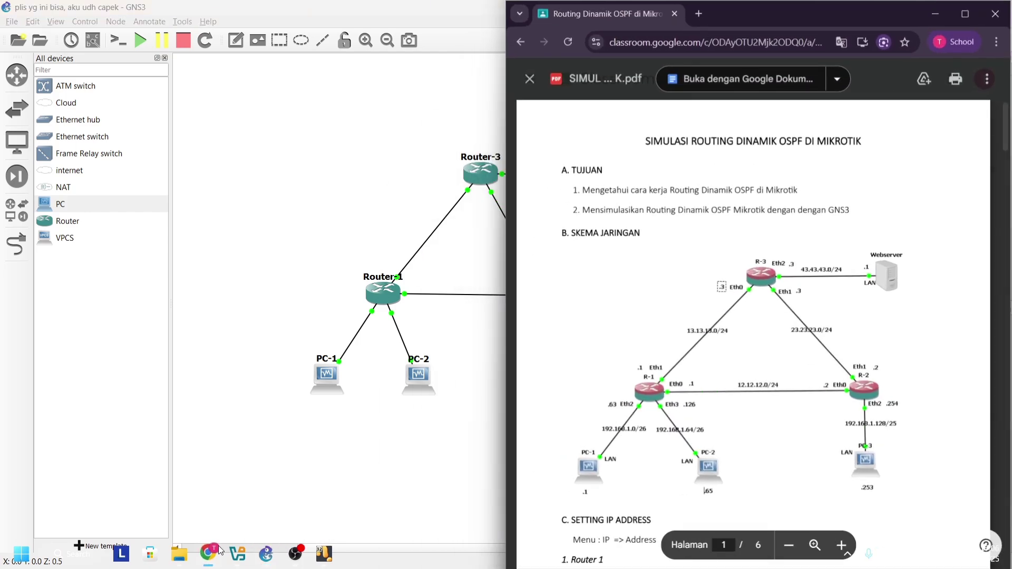
{"action": "scroll", "coordinate": [755, 322], "scroll_direction": "down", "scroll_amount": 5}
{"action": "scroll", "coordinate": [755, 323], "scroll_direction": "down", "scroll_amount": 3}
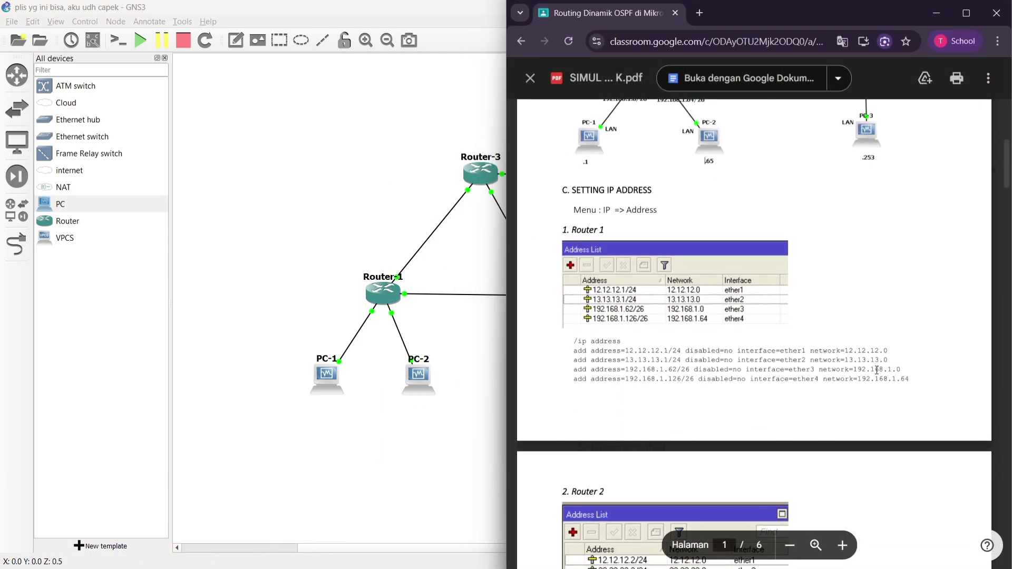
{"action": "left_click_drag", "start_coordinate": [912, 379], "coordinate": [573, 340]}
{"action": "key", "text": "ctrl+c"}
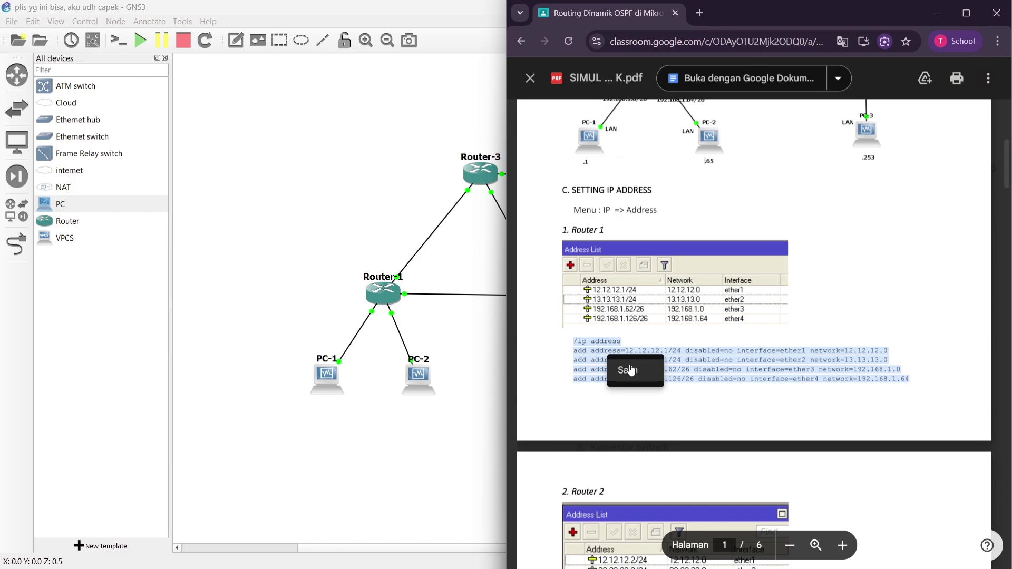
{"action": "left_click", "coordinate": [631, 370]}
{"action": "left_click", "coordinate": [936, 12]}
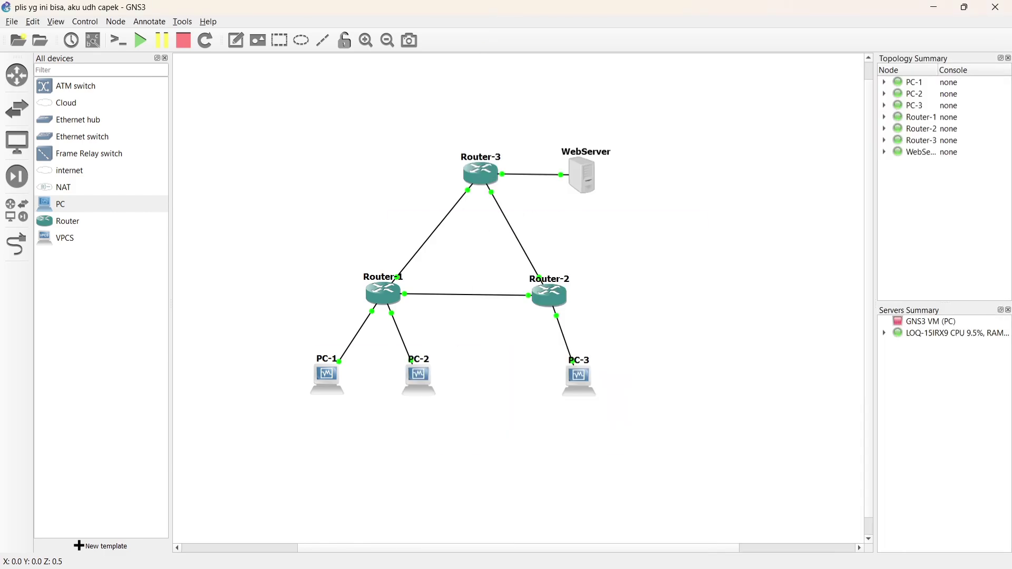
On the PC-1 virtual machine, paste and run the copied commands in a new WinBox terminal, adding 12.12.12.1/24, 13.13.13.1/24, 192.168.1.62/26 and 192.168.1.126/26.
{"action": "mouse_move", "coordinate": [329, 556]}
{"action": "left_click", "coordinate": [399, 444]}
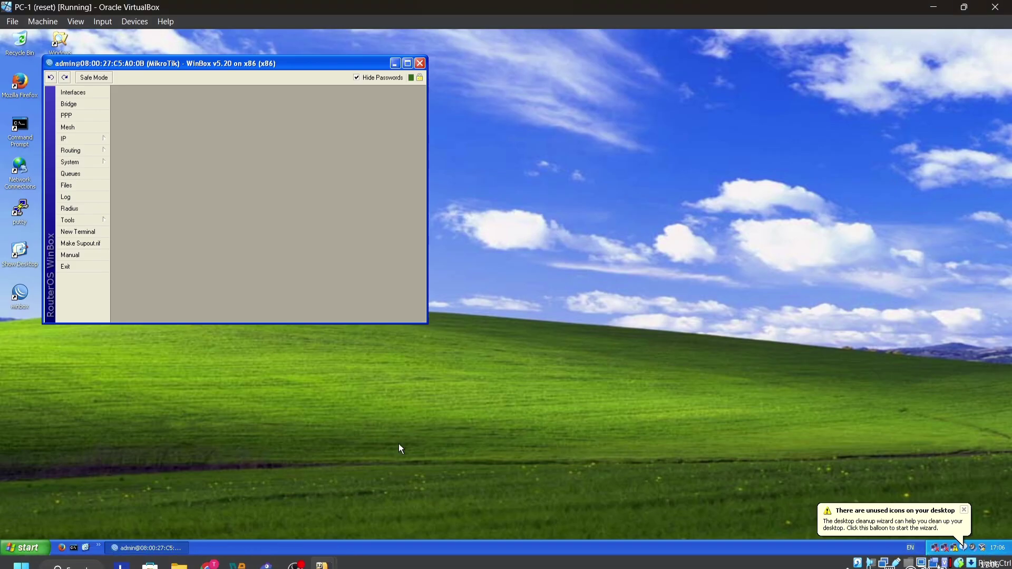
{"action": "left_click", "coordinate": [70, 140]}
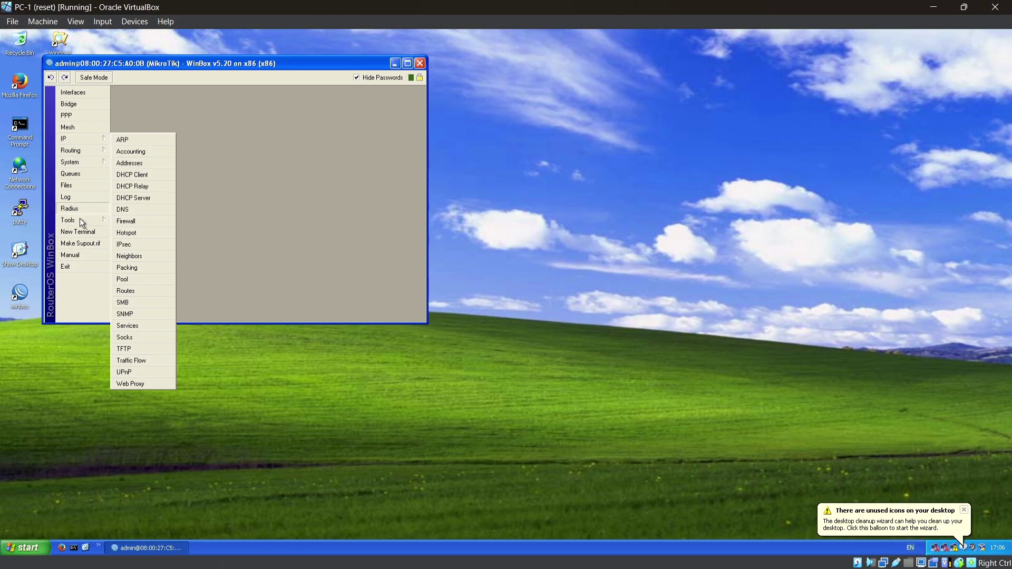
{"action": "left_click", "coordinate": [78, 232]}
{"action": "right_click", "coordinate": [183, 301]}
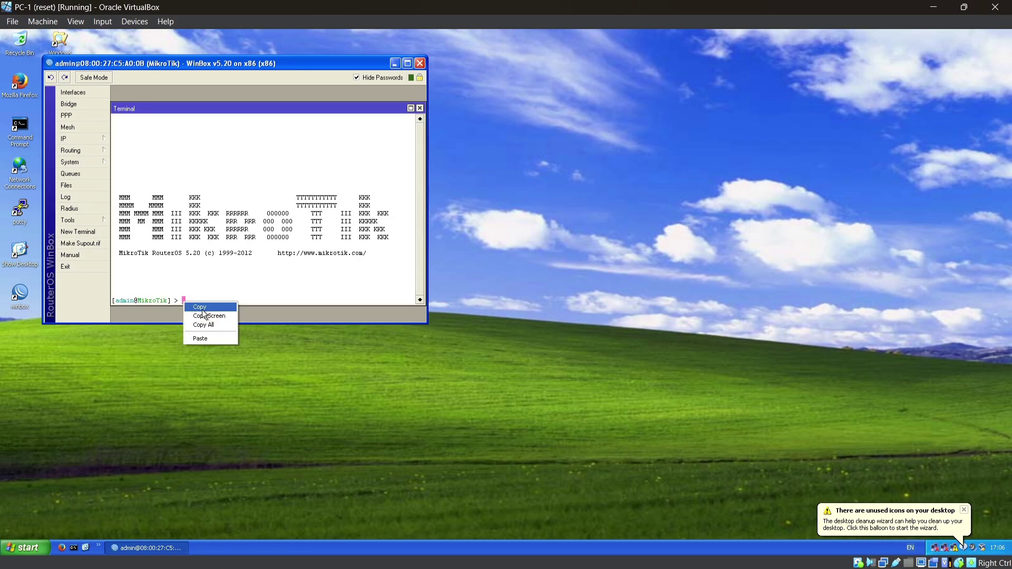
{"action": "left_click", "coordinate": [210, 338]}
{"action": "key", "text": "Return"}
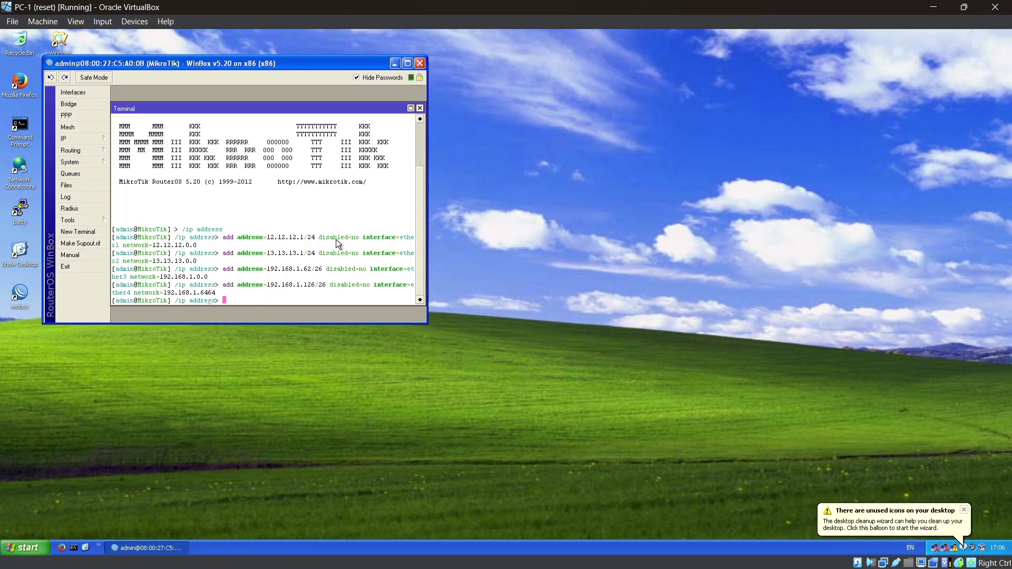
Switch back to the PDF in Chrome and copy Router 2's /ip address commands.
{"action": "left_click", "coordinate": [209, 554]}
{"action": "scroll", "coordinate": [753, 317], "scroll_direction": "down", "scroll_amount": 3}
{"action": "left_click_drag", "start_coordinate": [914, 313], "coordinate": [573, 282]}
{"action": "key", "text": "ctrl+c"}
{"action": "left_click", "coordinate": [625, 316]}
On the PC-3 virtual machine, paste the copied commands into a new WinBox terminal to add 12.12.12.2/24, 23.23.23.2/24 and 192.168.1.254/25.
{"action": "left_click", "coordinate": [209, 560]}
{"action": "left_click", "coordinate": [72, 556]}
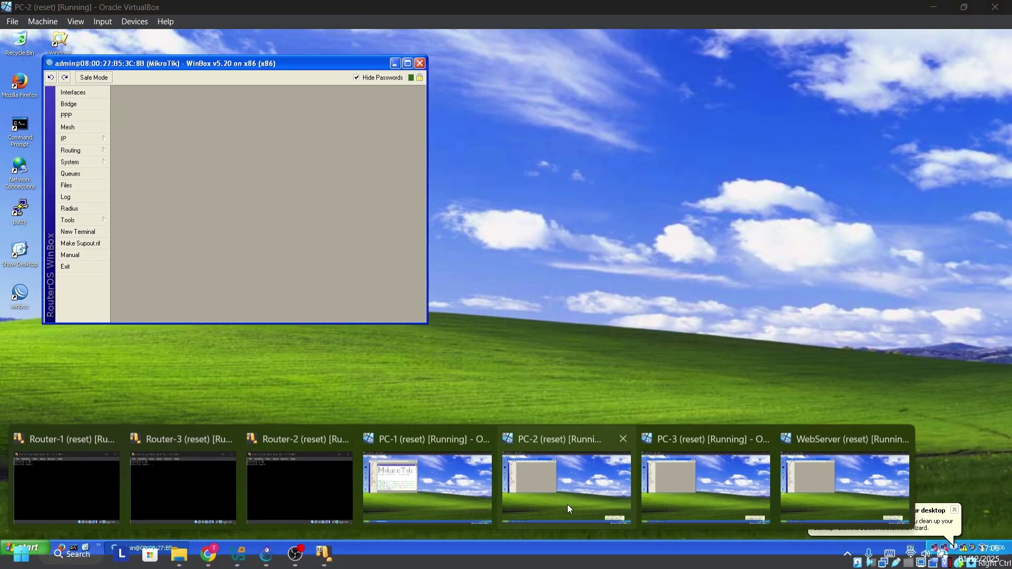
{"action": "left_click", "coordinate": [704, 481]}
{"action": "left_click", "coordinate": [77, 231]}
{"action": "right_click", "coordinate": [182, 297]}
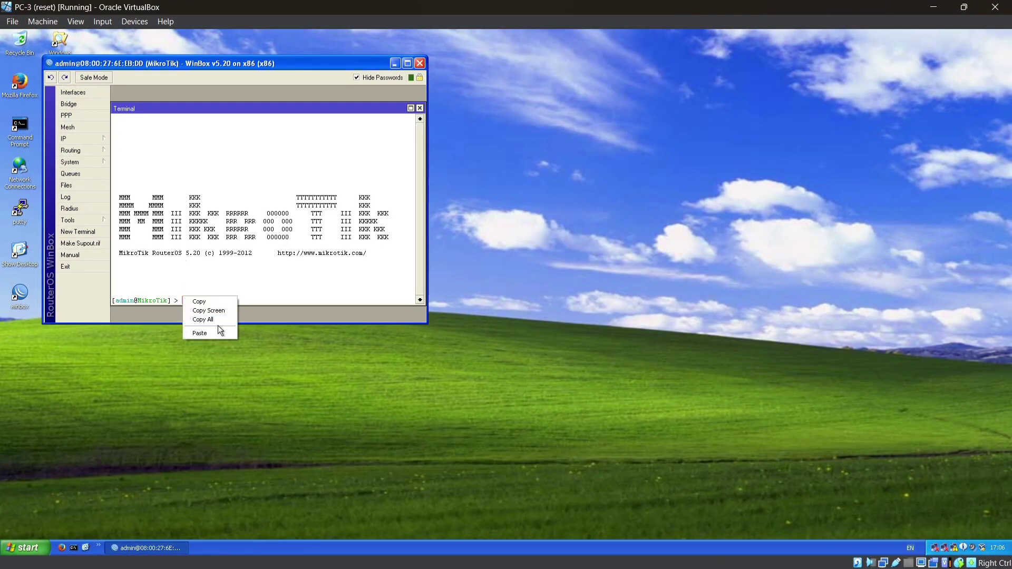
{"action": "left_click", "coordinate": [222, 332]}
Switch back to the PDF in Chrome and copy Router 3's /ip address commands.
{"action": "left_click", "coordinate": [209, 557]}
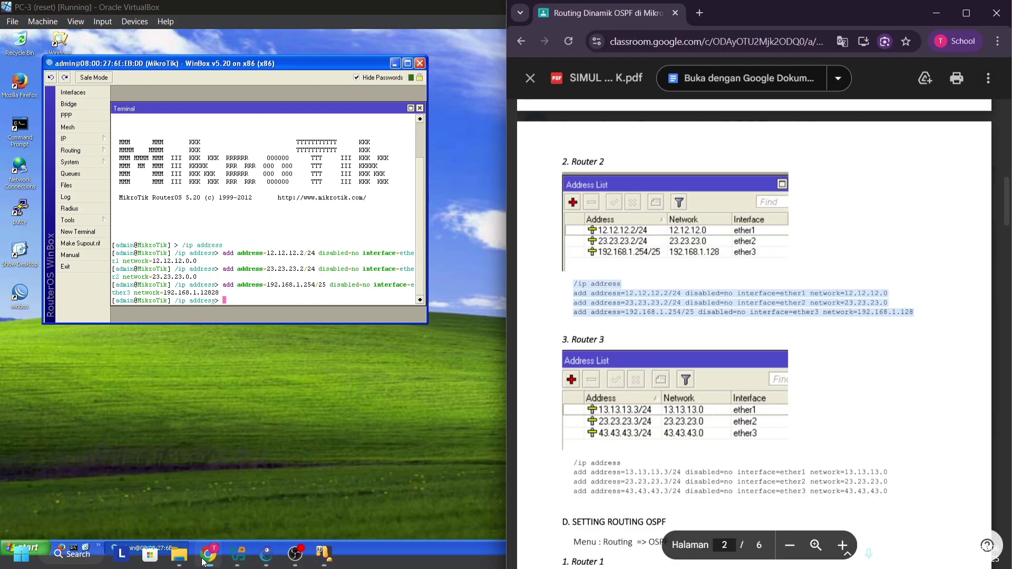
{"action": "scroll", "coordinate": [757, 424], "scroll_direction": "down", "scroll_amount": 1}
{"action": "left_click_drag", "start_coordinate": [895, 427], "coordinate": [574, 396]}
{"action": "key", "text": "ctrl+c"}
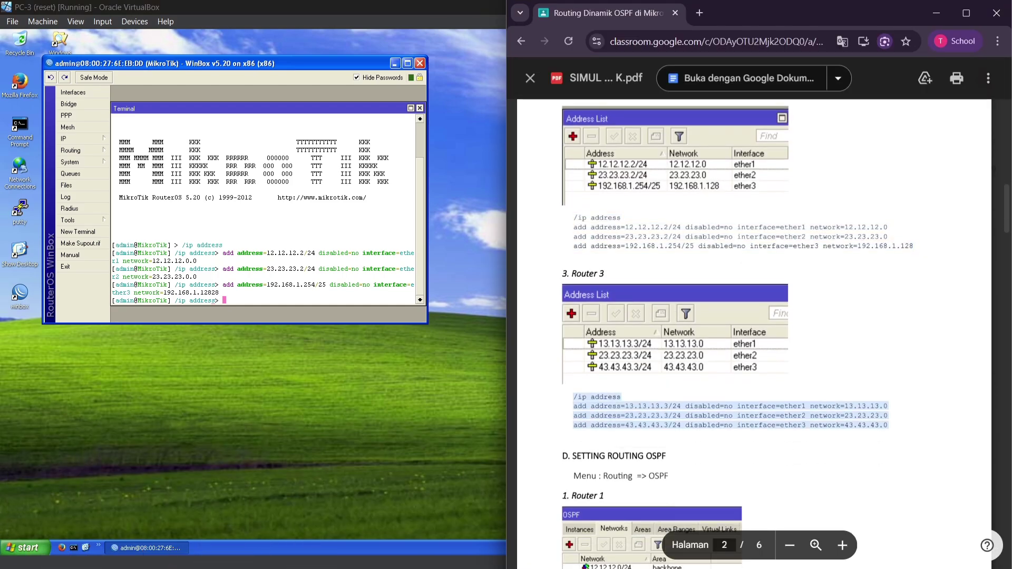
On the WebServer virtual machine, paste the commands into a new WinBox terminal, adding 13.13.13.3/24, 23.23.23.3/24 and 43.43.43.3/24, and open the address list.
{"action": "left_click", "coordinate": [323, 556]}
{"action": "left_click", "coordinate": [844, 479]}
{"action": "left_click", "coordinate": [77, 232]}
{"action": "right_click", "coordinate": [187, 302]}
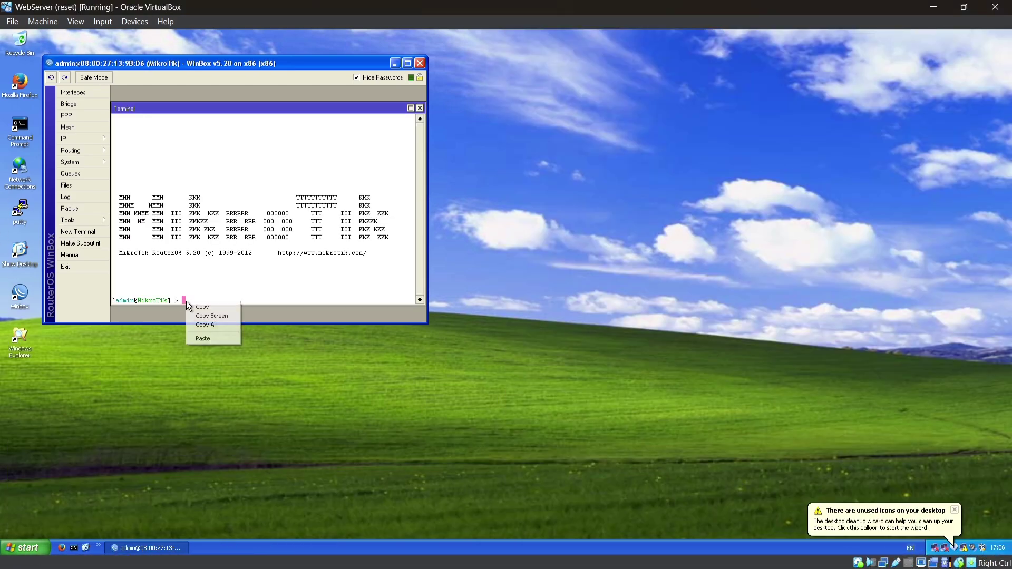
{"action": "left_click", "coordinate": [214, 338]}
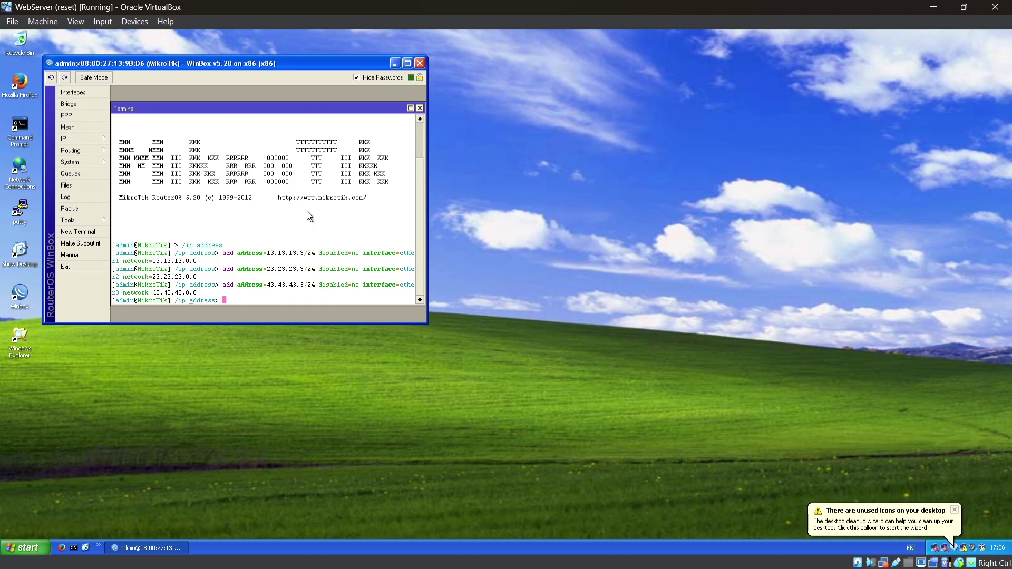
{"action": "left_click", "coordinate": [106, 140]}
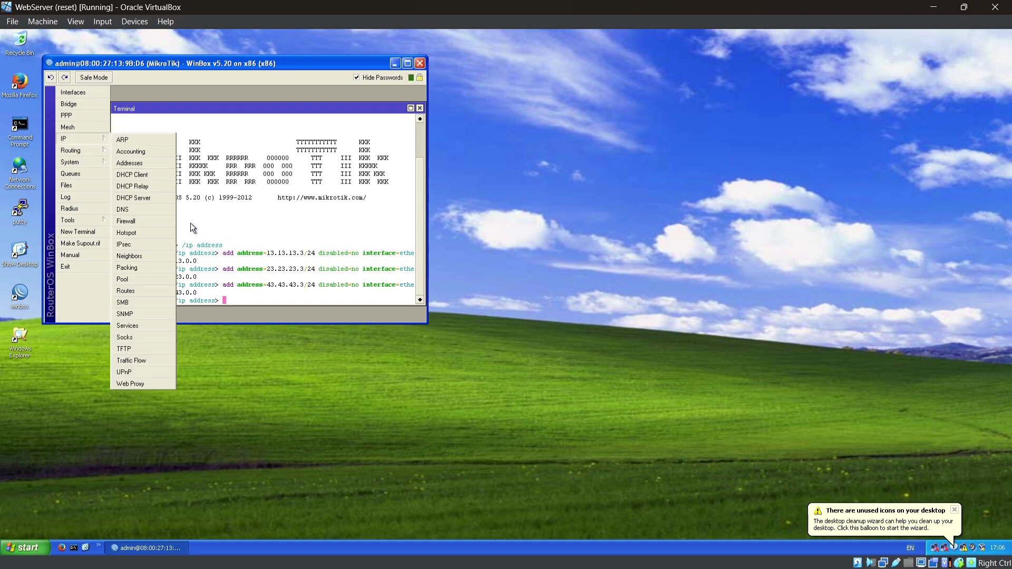
{"action": "left_click", "coordinate": [136, 163]}
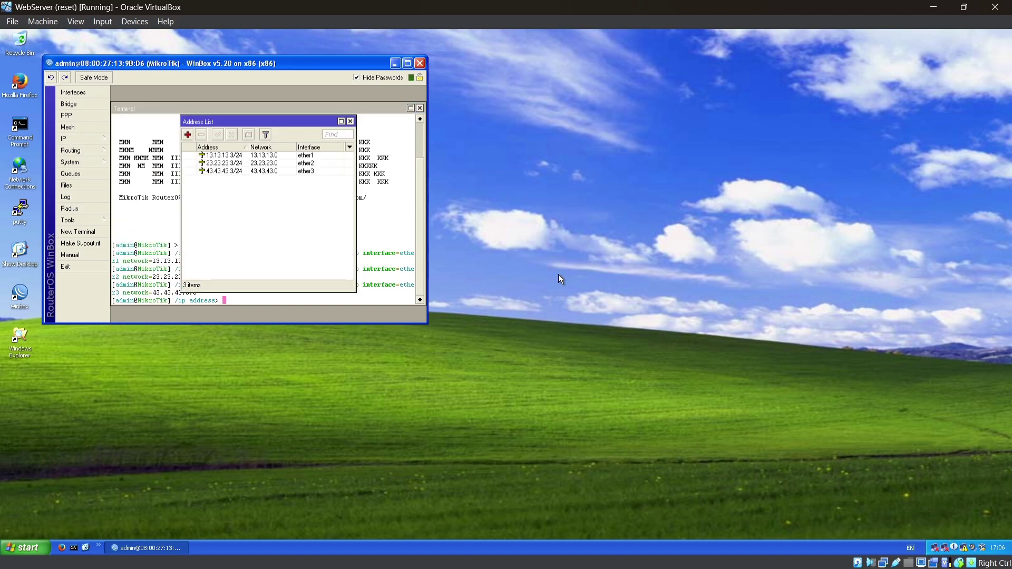
Switch WebServer's Local Area Connection TCP/IP settings to a static address and set the IP address to 43.43.43.1.
{"action": "left_click", "coordinate": [965, 548]}
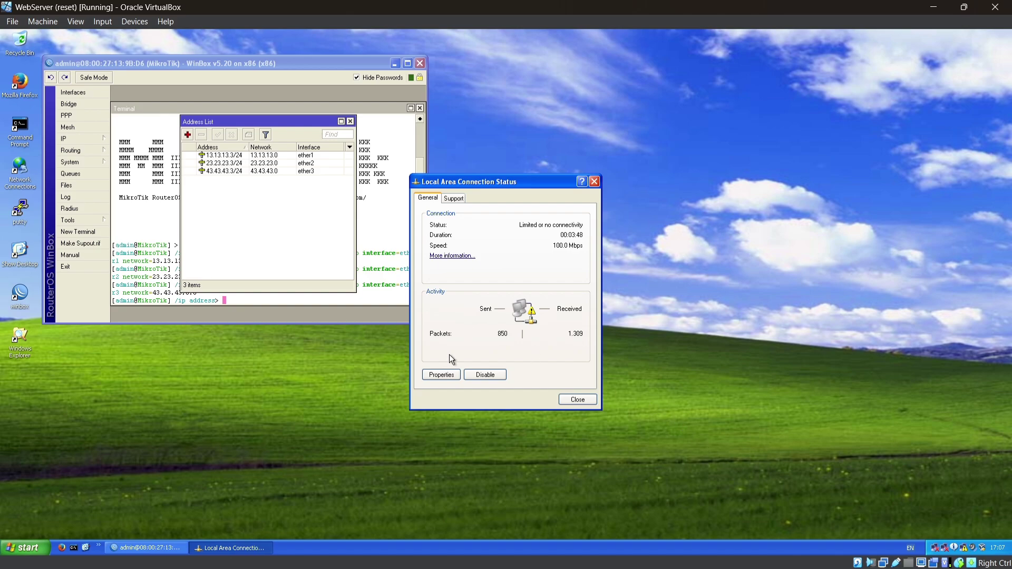
{"action": "left_click", "coordinate": [441, 375]}
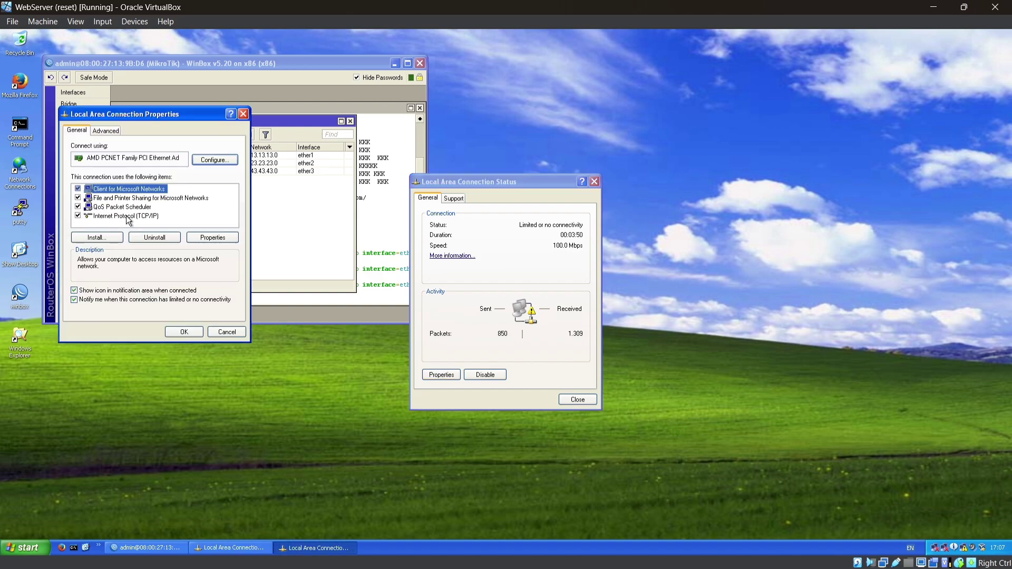
{"action": "double_click", "coordinate": [128, 220]}
{"action": "left_click", "coordinate": [111, 228]}
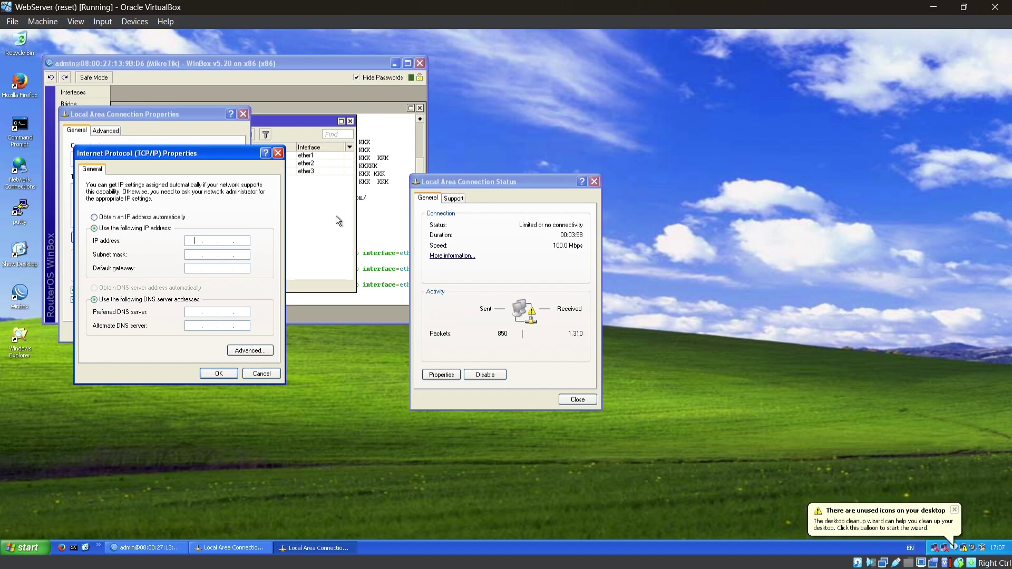
{"action": "type", "text": "43.43.43.1"}
Apply subnet mask 255.255.255.0 and default gateway 43.43.43.3 to WebServer's connection, and review its address details.
{"action": "left_click", "coordinate": [247, 254]}
{"action": "type", "text": "255"}
{"action": "key", "text": "BackSpace"}
{"action": "type", "text": "255.255.0"}
{"action": "key", "text": "Tab"}
{"action": "type", "text": "43 . 43 . 43 . 3"}
{"action": "left_click", "coordinate": [209, 375]}
{"action": "left_click", "coordinate": [185, 331]}
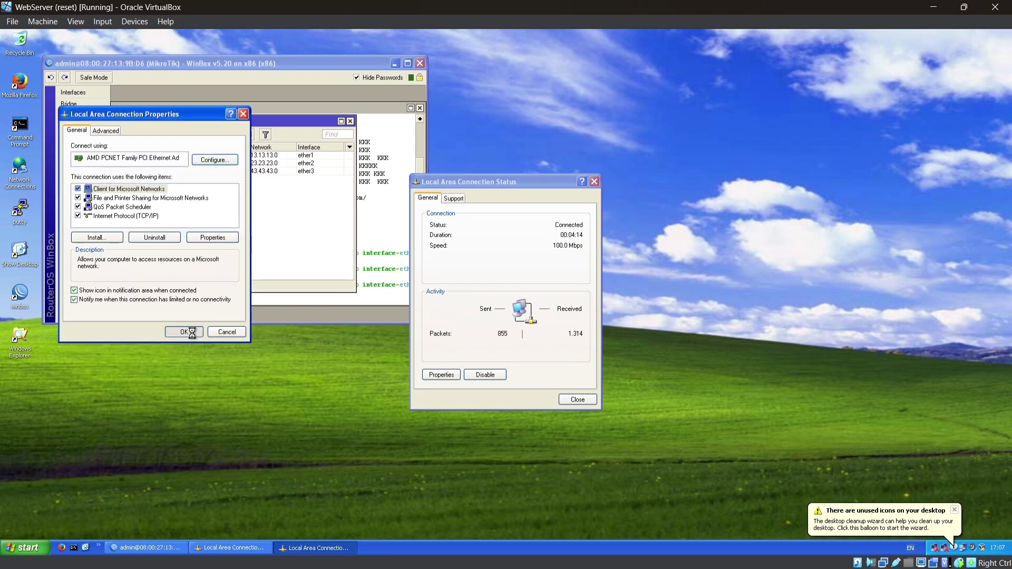
{"action": "left_click", "coordinate": [455, 198]}
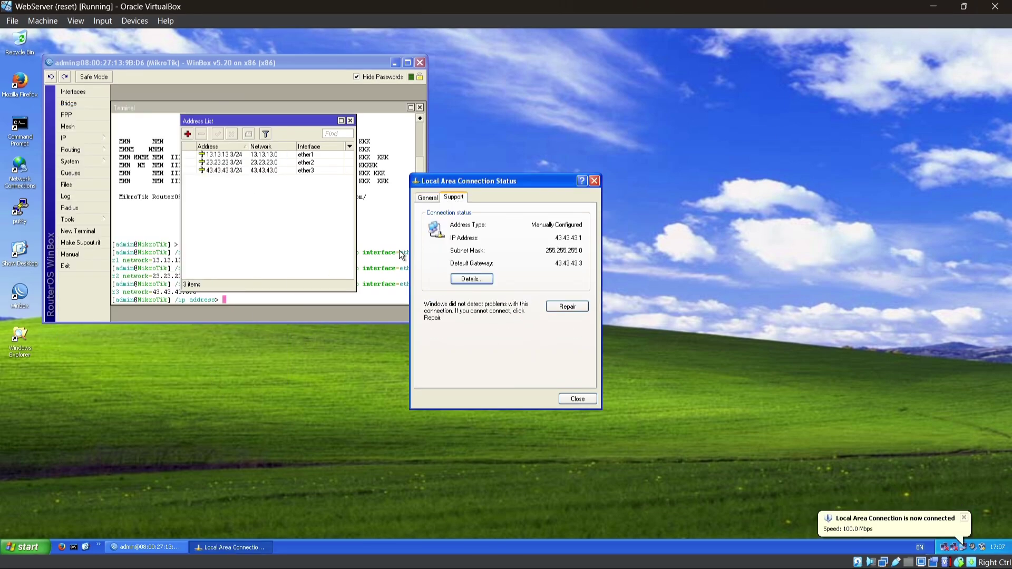
{"action": "left_click", "coordinate": [594, 182]}
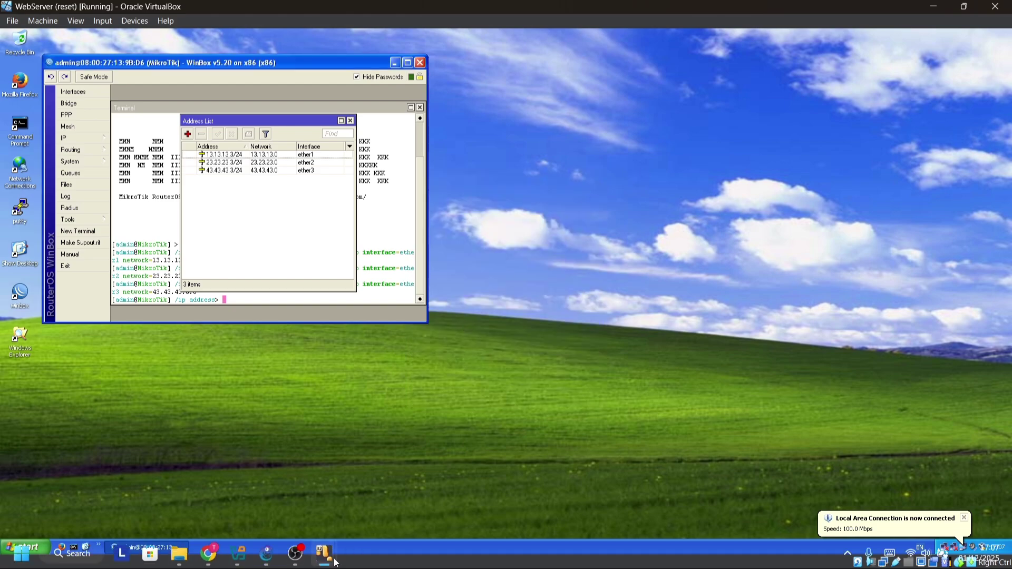
On the PC-1 virtual machine, switch the Local Area Connection's TCP/IP settings to a static address and set the IP address to 192.168.1.1.
{"action": "mouse_move", "coordinate": [334, 563]}
{"action": "left_click", "coordinate": [415, 491]}
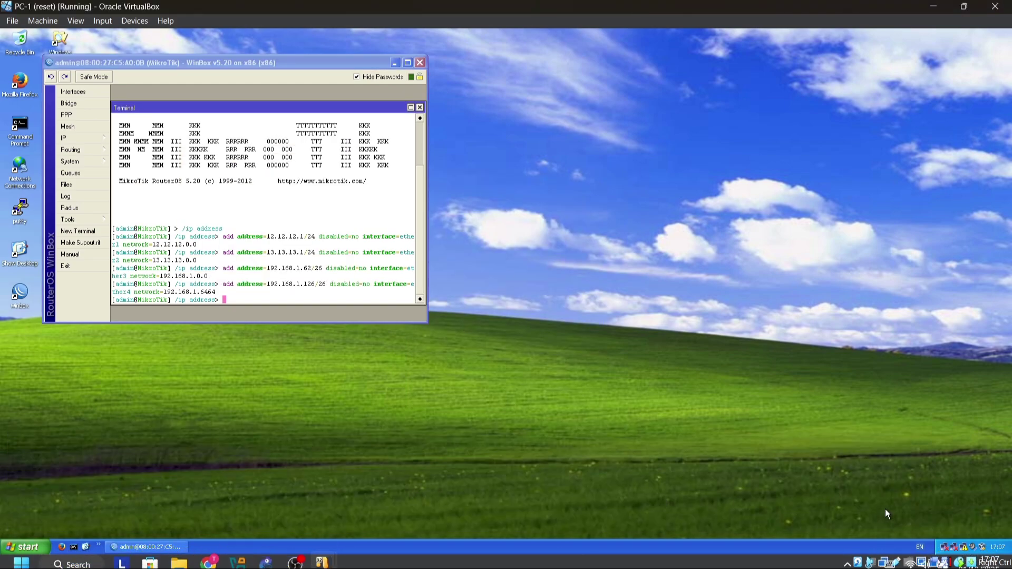
{"action": "double_click", "coordinate": [965, 544]}
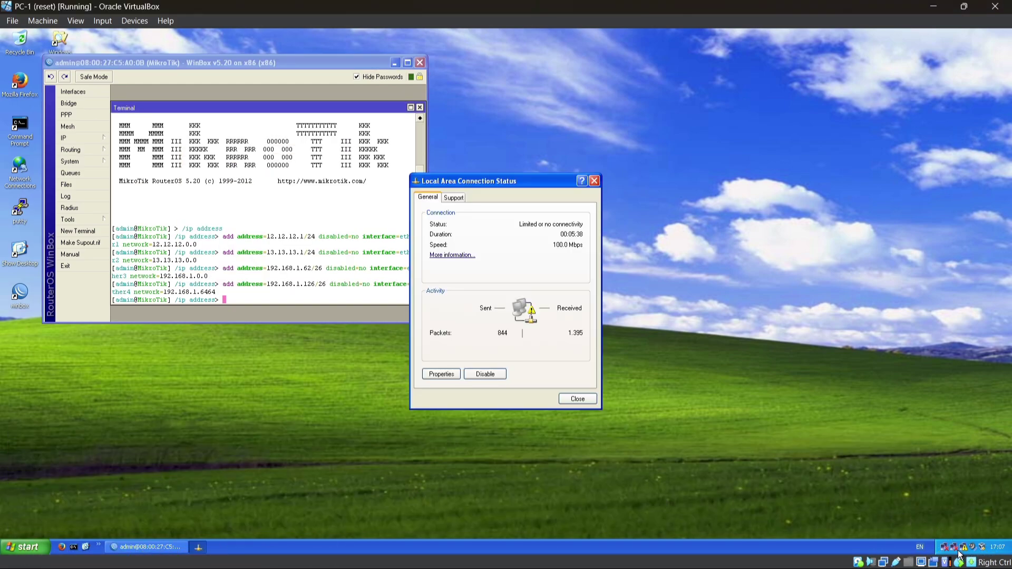
{"action": "left_click", "coordinate": [441, 374]}
{"action": "double_click", "coordinate": [103, 202]}
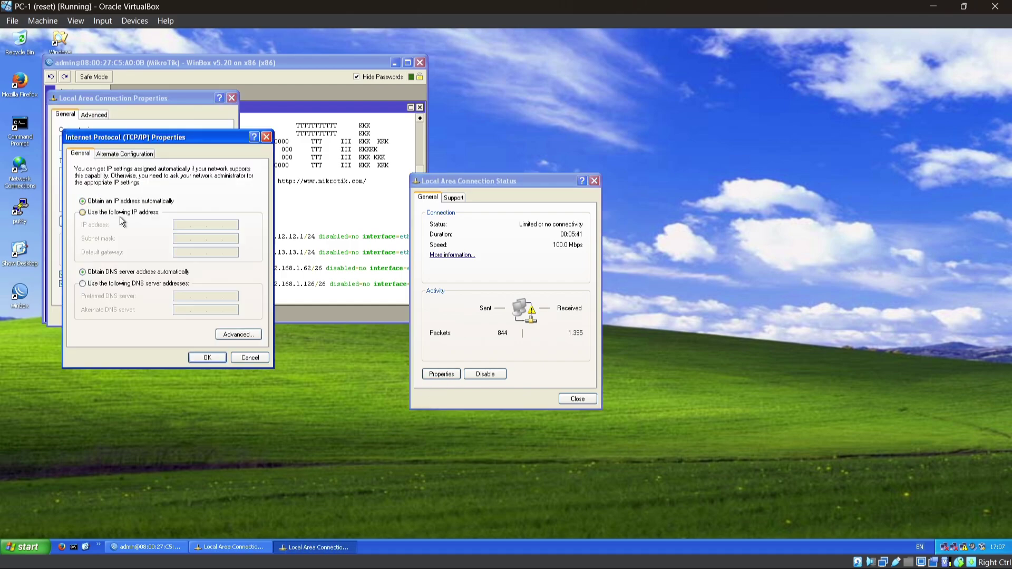
{"action": "left_click", "coordinate": [119, 214]}
{"action": "left_click", "coordinate": [186, 225]}
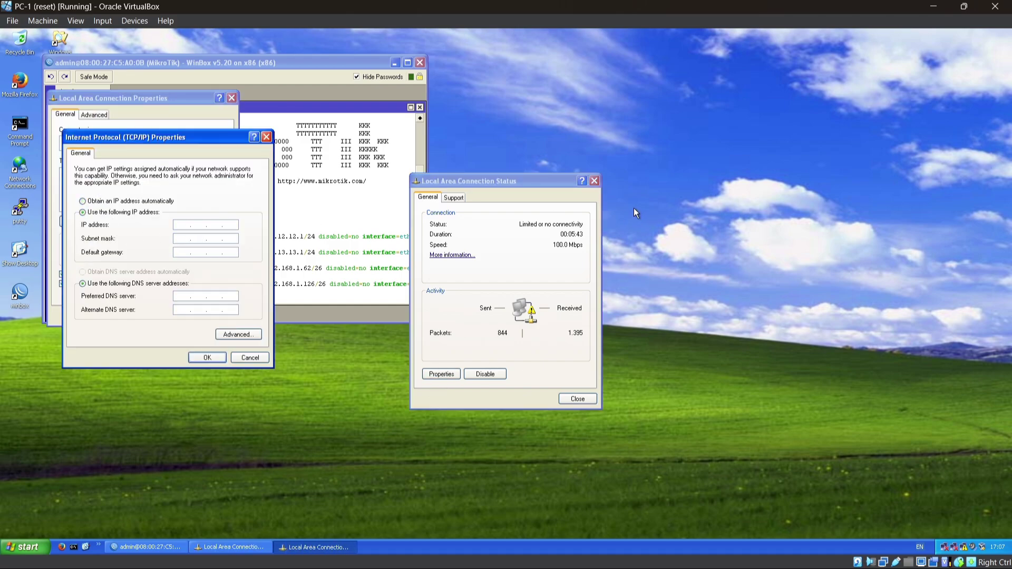
{"action": "type", "text": "192.168.1"}
Apply subnet mask 255.255.255.192 and default gateway 192.168.1.62 to PC-1's connection, and review its address details.
{"action": "left_click", "coordinate": [239, 238]}
{"action": "key", "text": "BackSpace"}
{"action": "type", "text": "192"}
{"action": "left_click", "coordinate": [186, 251]}
{"action": "type", "text": "192 . 168 . 1 . 62"}
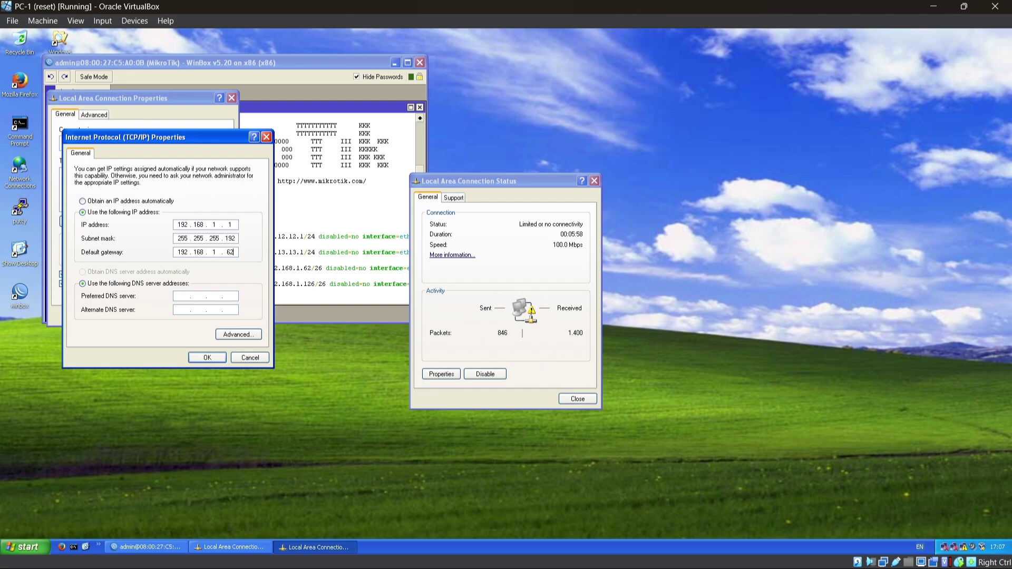
{"action": "left_click", "coordinate": [209, 359]}
{"action": "left_click", "coordinate": [174, 319]}
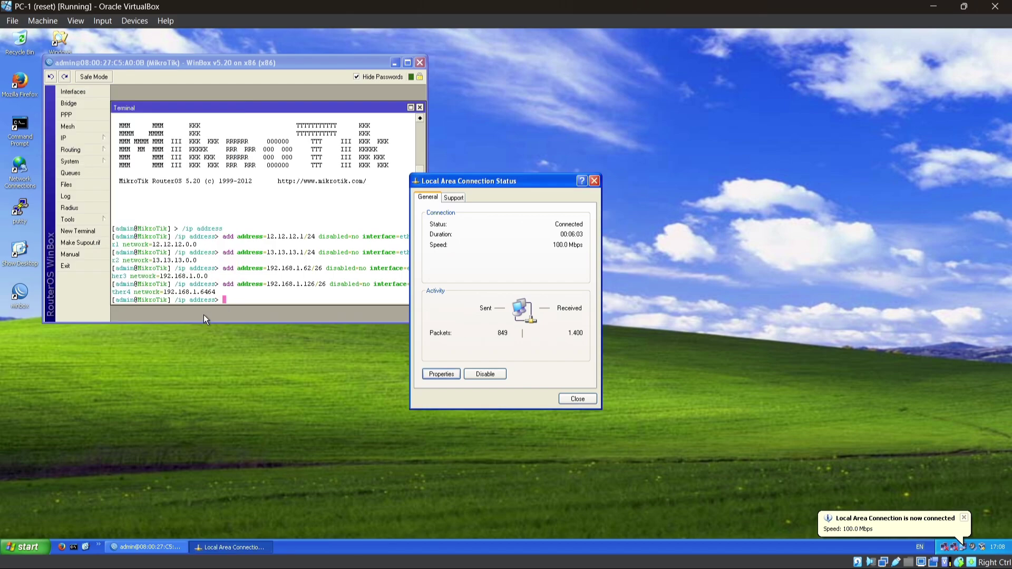
{"action": "left_click", "coordinate": [454, 197]}
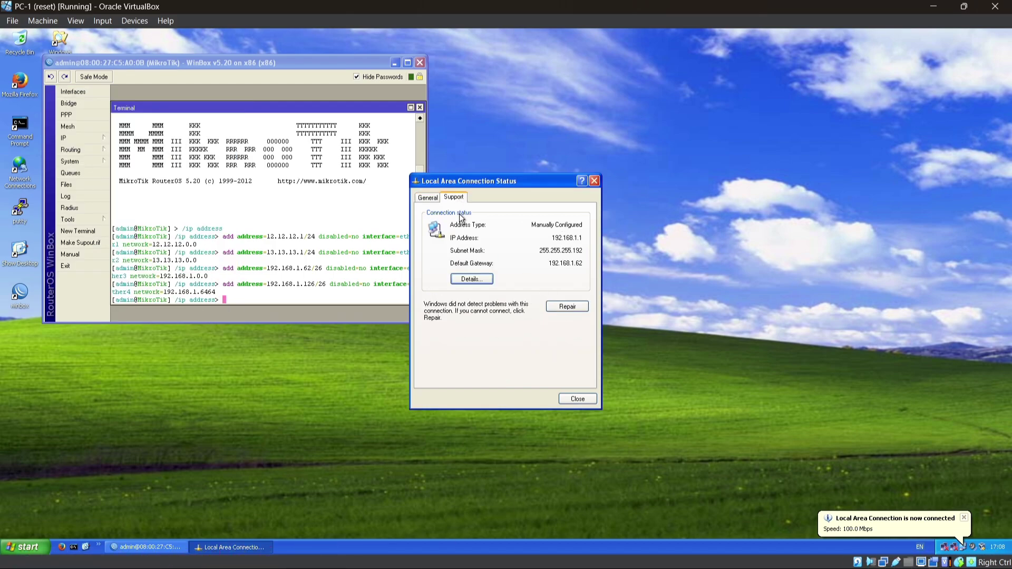
On the PC-2 virtual machine, switch the Local Area Connection's TCP/IP settings to a static address and set the IP address to 192.168.1.65.
{"action": "mouse_move", "coordinate": [324, 554]}
{"action": "left_click", "coordinate": [543, 495]}
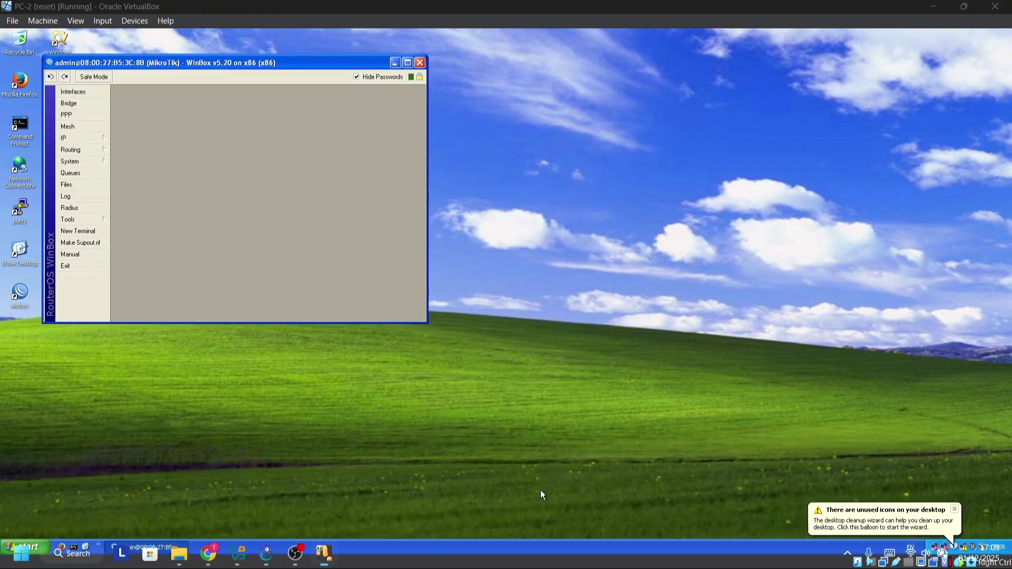
{"action": "left_click", "coordinate": [967, 551]}
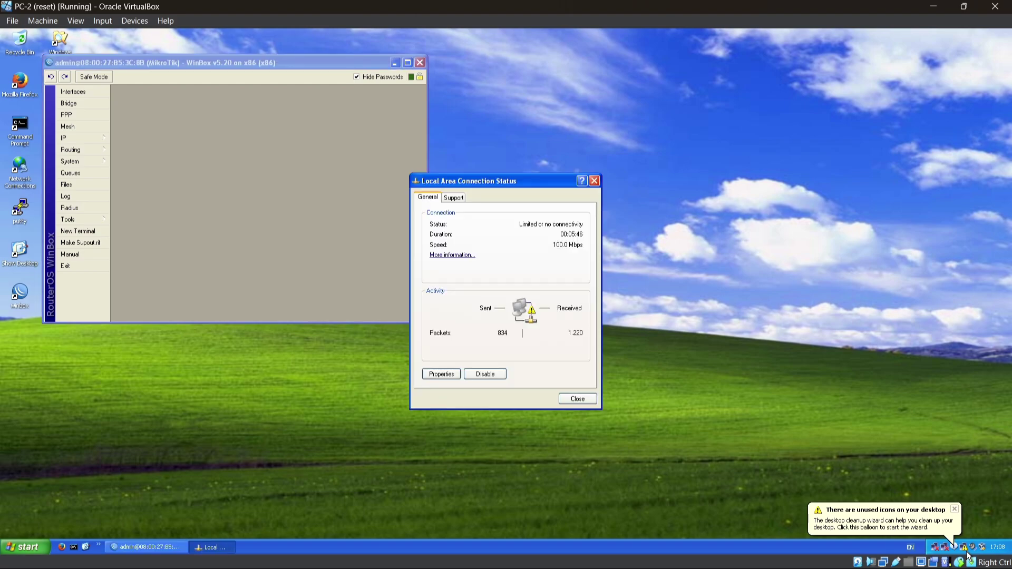
{"action": "left_click", "coordinate": [441, 374]}
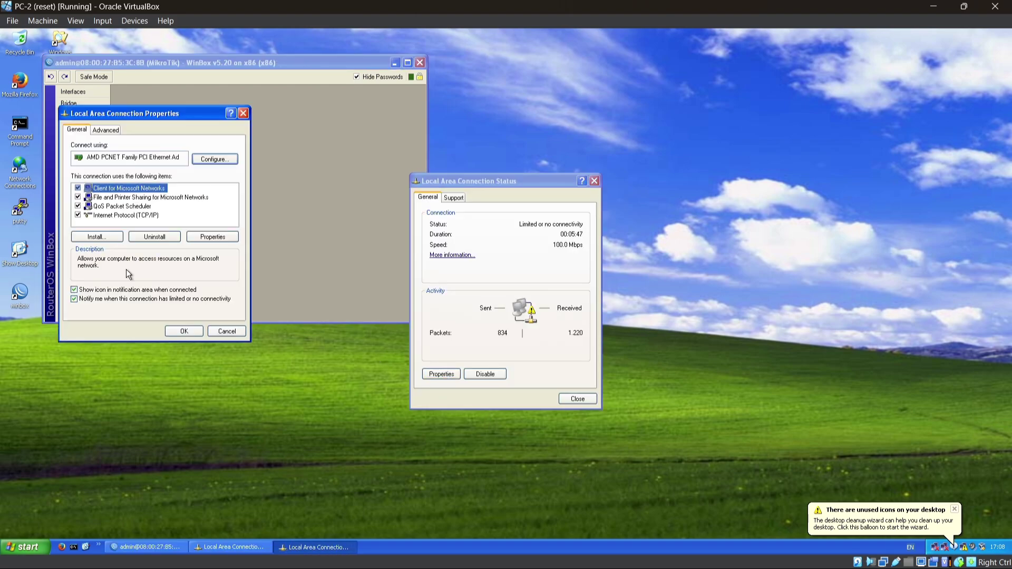
{"action": "double_click", "coordinate": [118, 215]}
{"action": "left_click", "coordinate": [118, 228]}
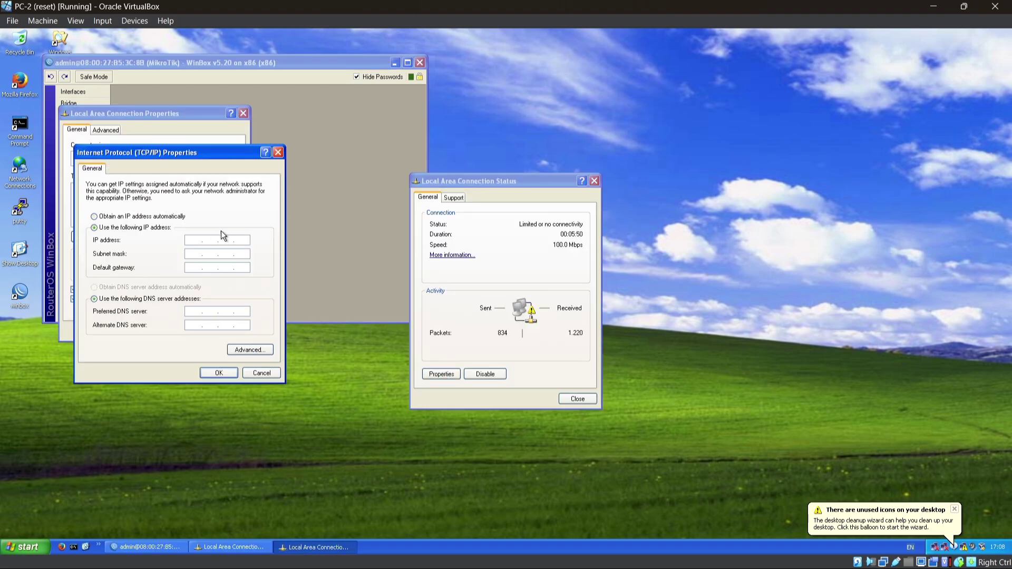
{"action": "type", "text": "192 . 168 . 1 . 65"}
Apply subnet mask 255.255.255.192 and default gateway 192.168.1.126 to PC-2's connection, and review its address details.
{"action": "left_click", "coordinate": [240, 255]}
{"action": "type", "text": "192"}
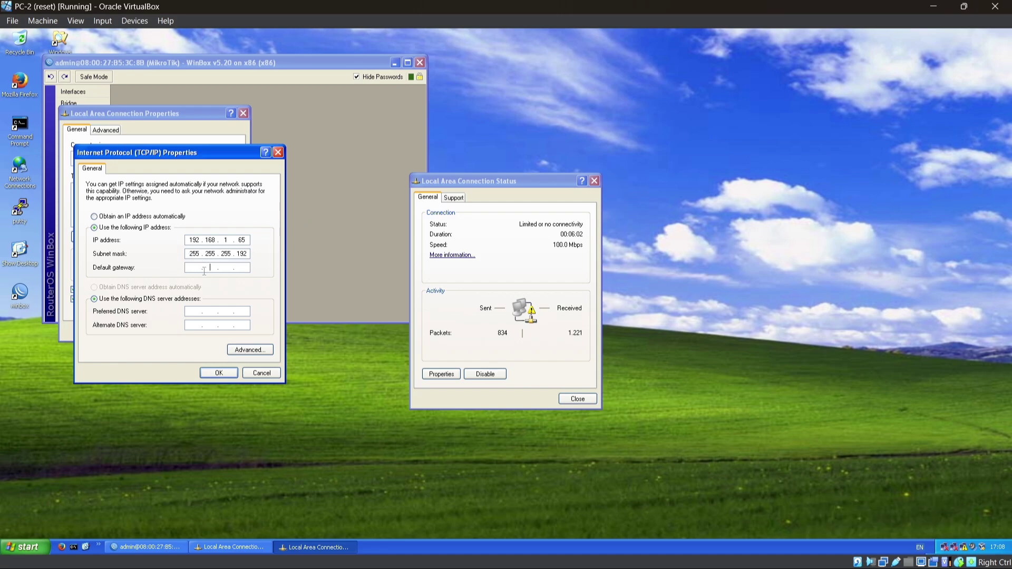
{"action": "key", "text": "Tab"}
{"action": "type", "text": "192 . 168 . 1 . 126"}
{"action": "left_click", "coordinate": [218, 374]}
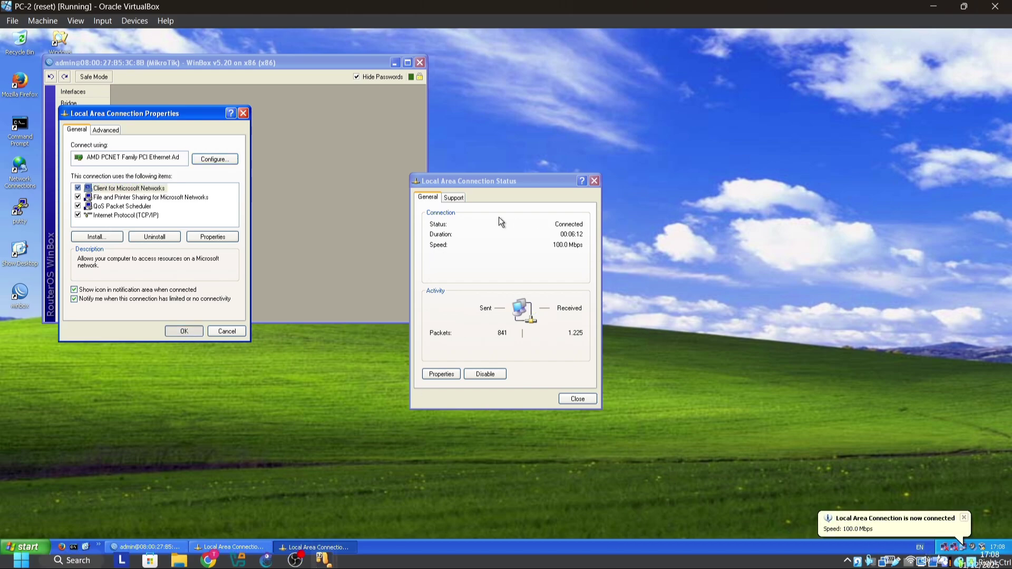
{"action": "left_click", "coordinate": [462, 201]}
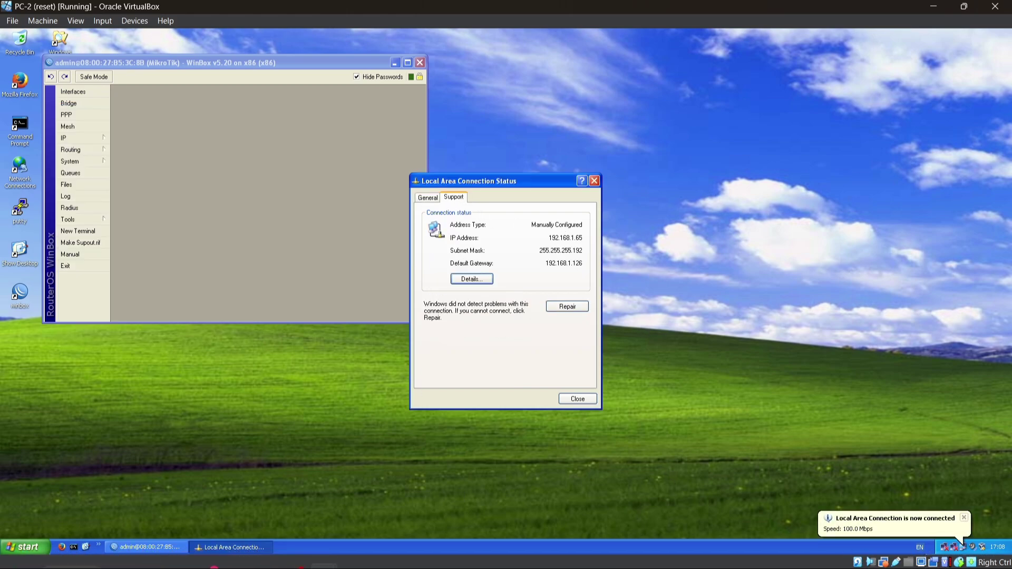
On the PC-3 virtual machine, switch the Local Area Connection's TCP/IP settings to a static address and set the IP address to 192.168.1.250.
{"action": "mouse_move", "coordinate": [323, 561]}
{"action": "left_click", "coordinate": [742, 493]}
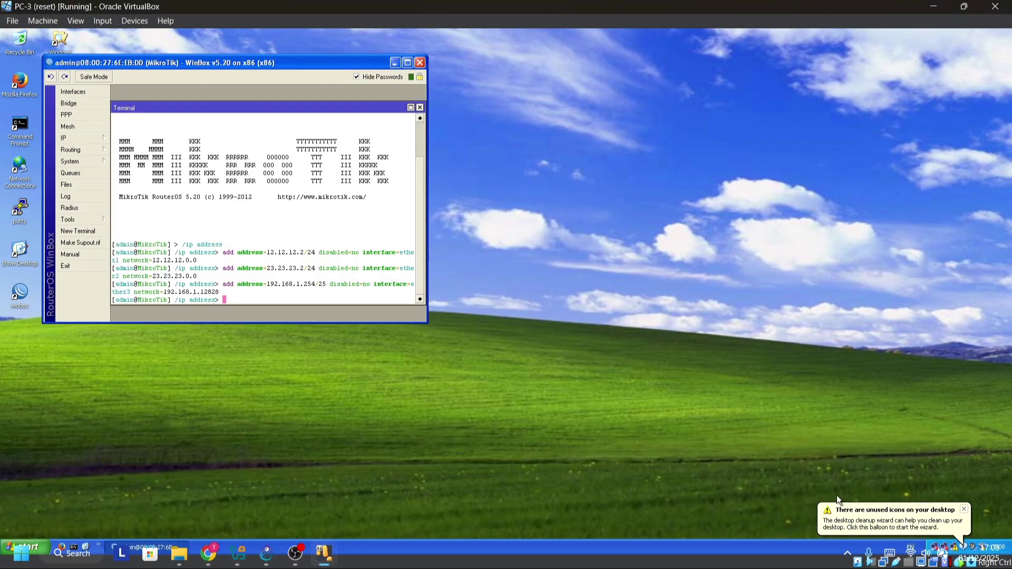
{"action": "left_click", "coordinate": [441, 374]}
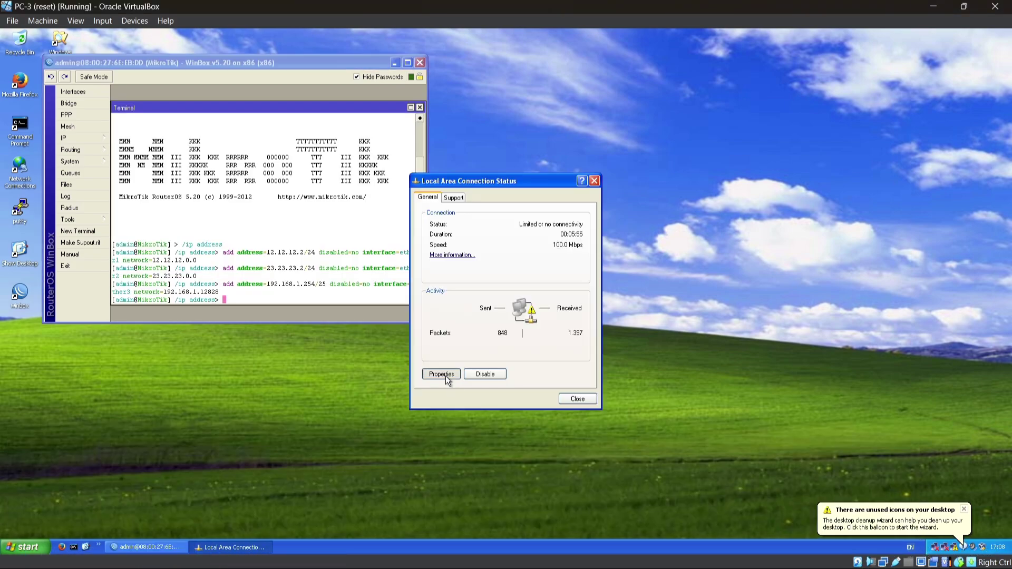
{"action": "left_click", "coordinate": [71, 199]}
{"action": "double_click", "coordinate": [108, 203]}
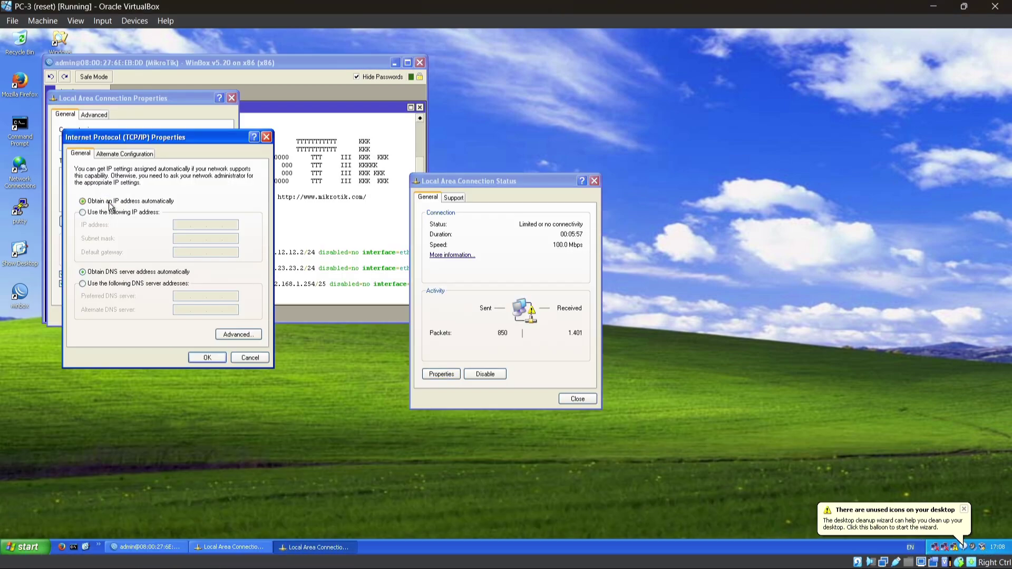
{"action": "left_click", "coordinate": [104, 212]}
{"action": "left_click", "coordinate": [184, 225]}
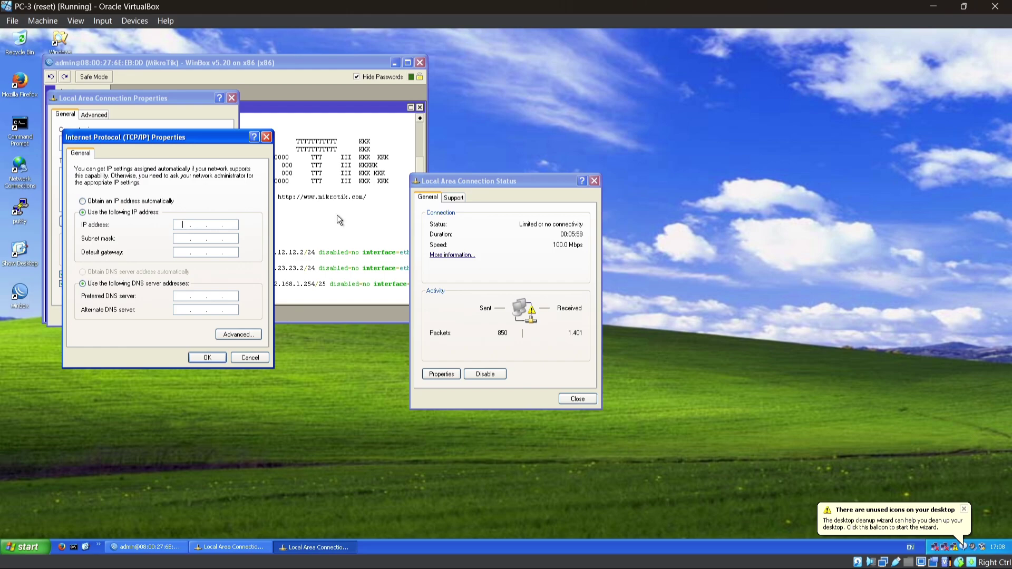
{"action": "type", "text": "192.168.1.250"}
Apply subnet mask 255.255.255.128 and default gateway 192.168.1.254 to PC-3's connection.
{"action": "key", "text": "Tab"}
{"action": "type", "text": "128"}
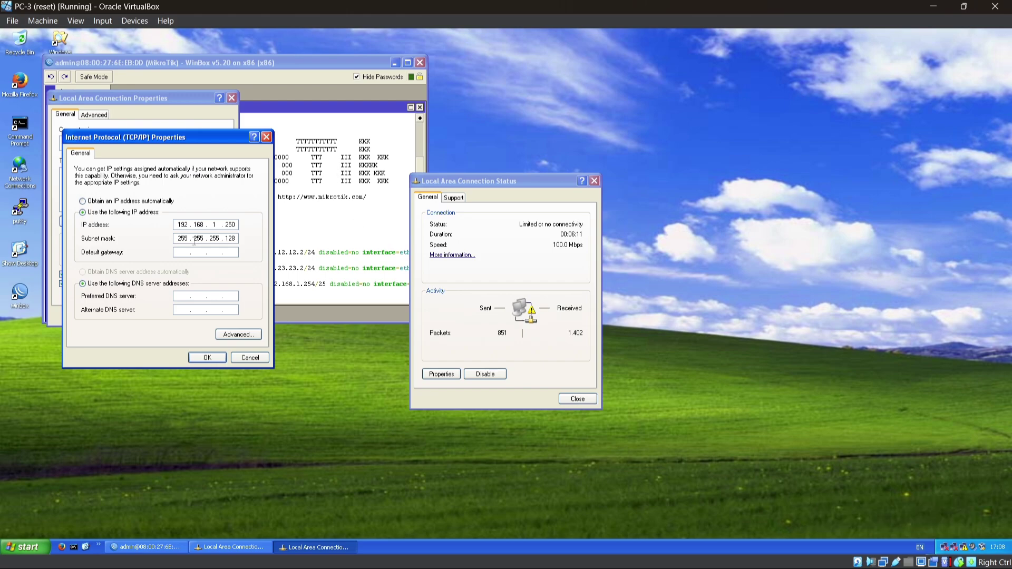
{"action": "left_click", "coordinate": [184, 253]}
{"action": "type", "text": "192.168.1.254"}
{"action": "left_click", "coordinate": [201, 354]}
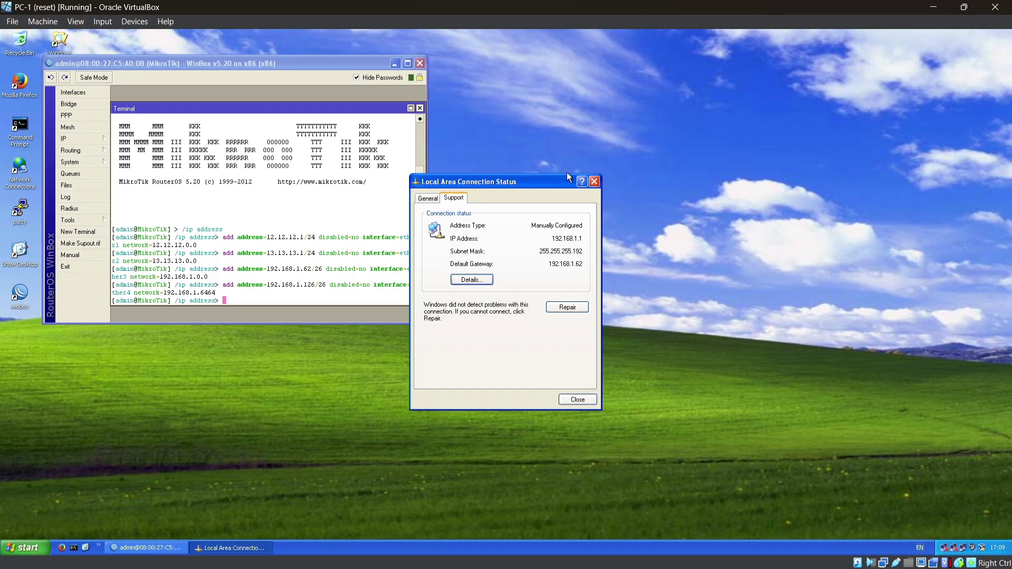
In PC-1's WinBox session, open the router's OSPF settings and check its IP route list before returning to OSPF.
{"action": "left_click", "coordinate": [100, 145]}
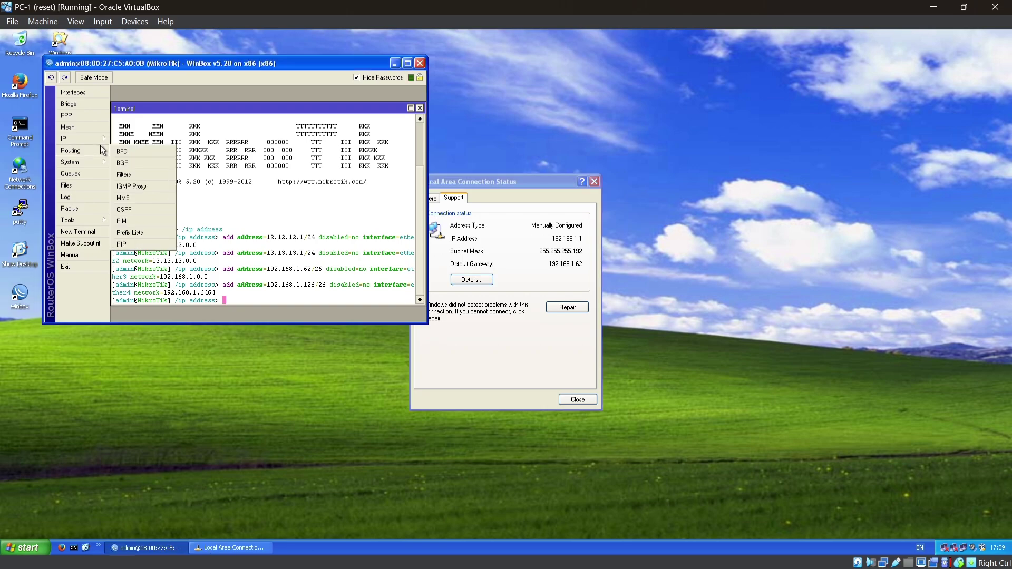
{"action": "left_click", "coordinate": [142, 208]}
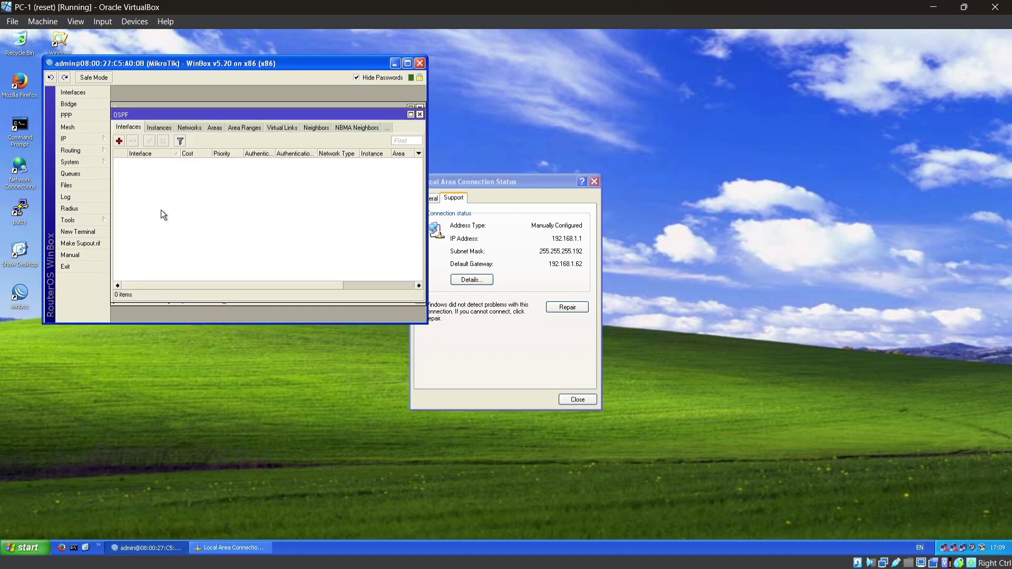
{"action": "left_click", "coordinate": [101, 140]}
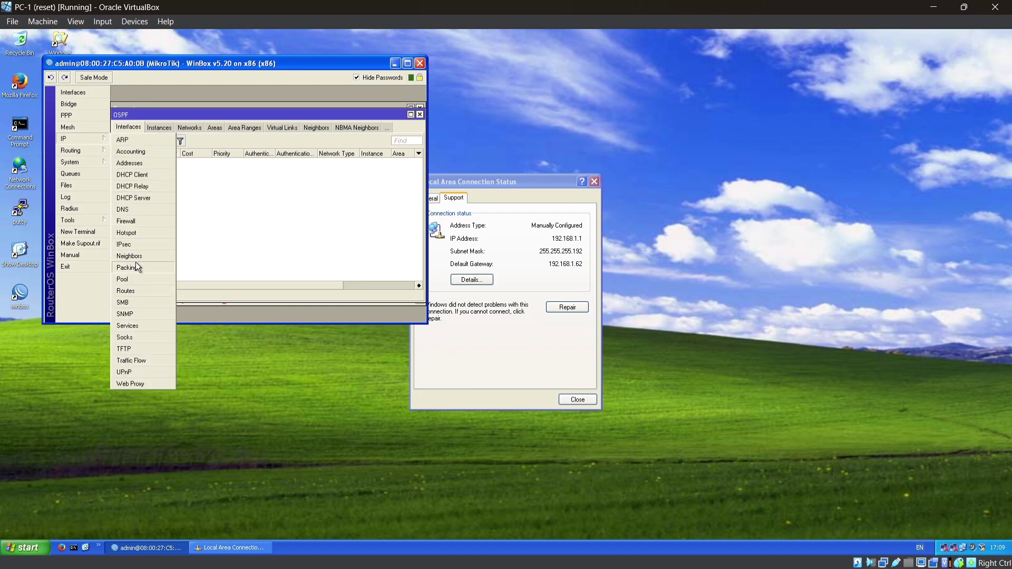
{"action": "left_click", "coordinate": [140, 291]}
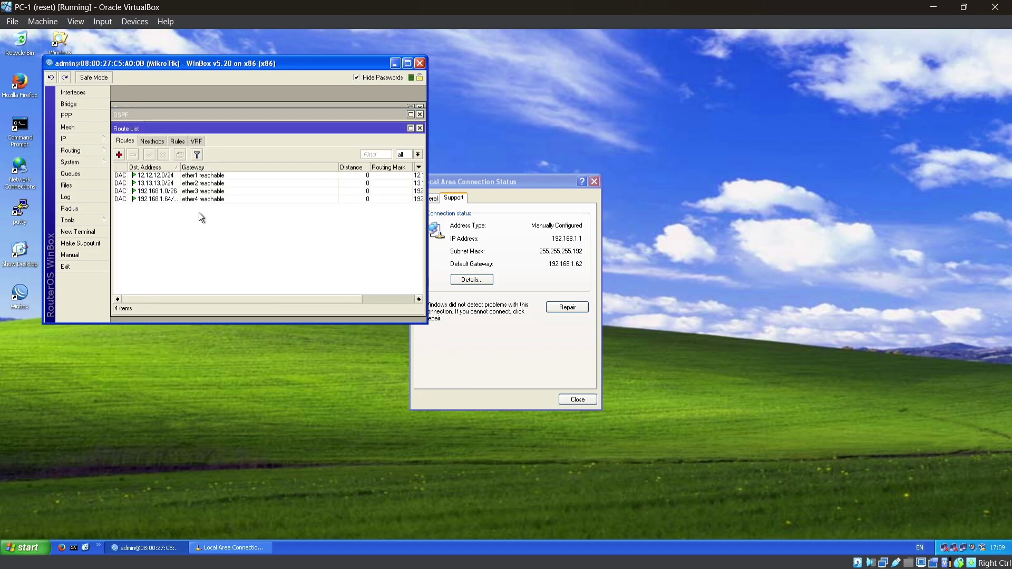
{"action": "left_click", "coordinate": [220, 112]}
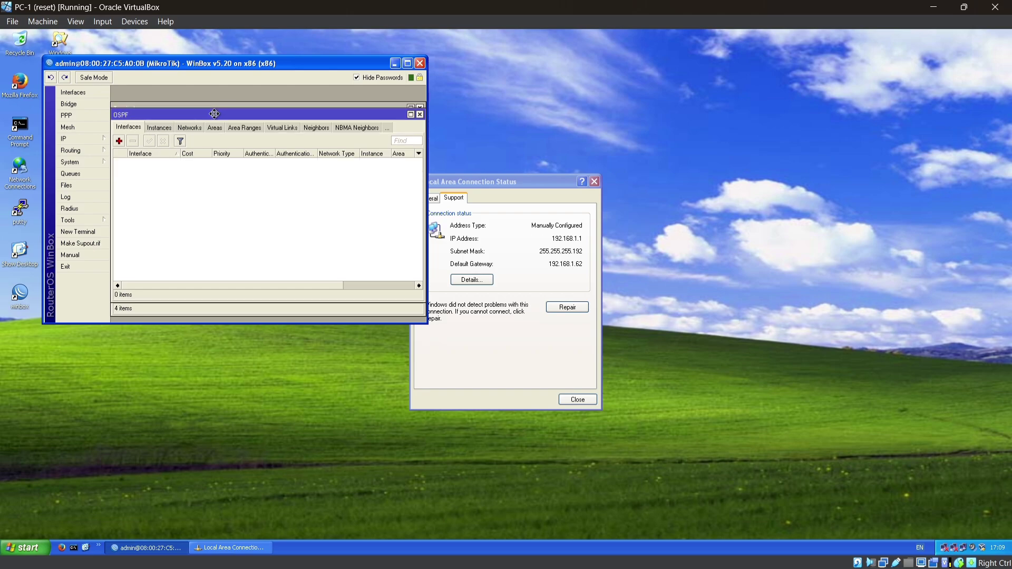
Add the OSPF networks 12.12.12.0/24 and 13.13.13.0/24 in the backbone area on PC-1's router.
{"action": "left_click", "coordinate": [191, 127]}
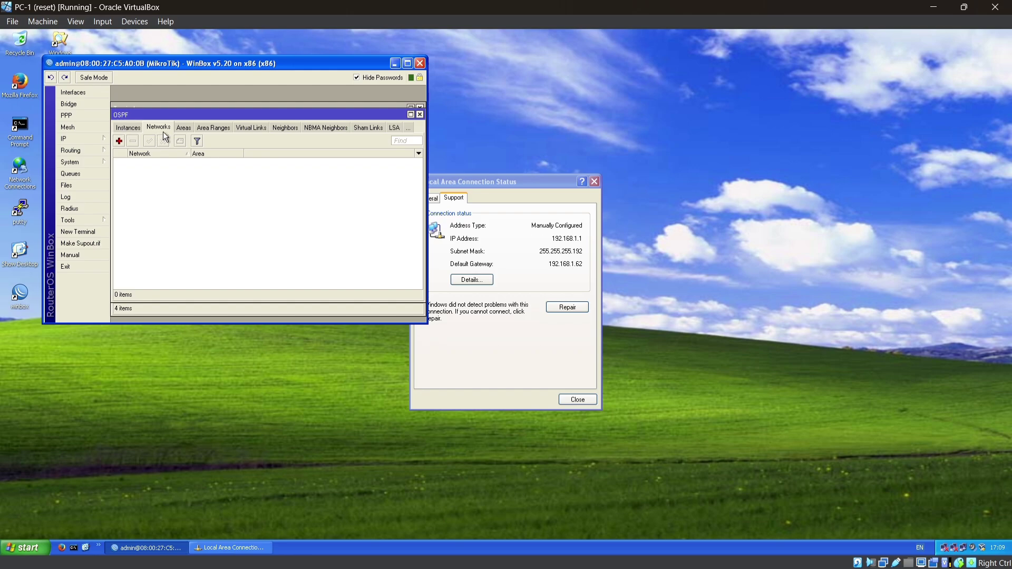
{"action": "left_click", "coordinate": [119, 141]}
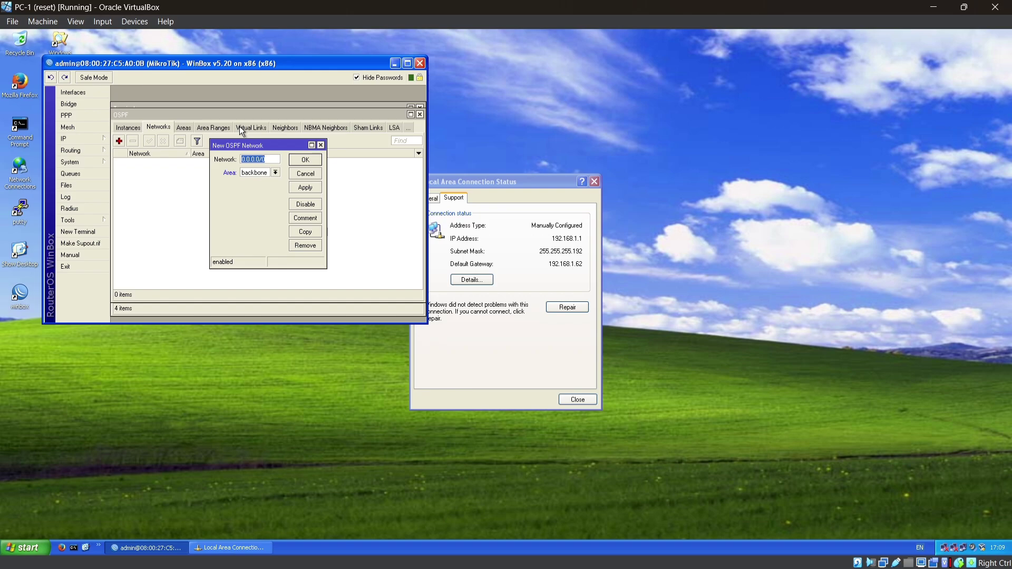
{"action": "type", "text": "12.12.12.0/24"}
{"action": "key", "text": "Return"}
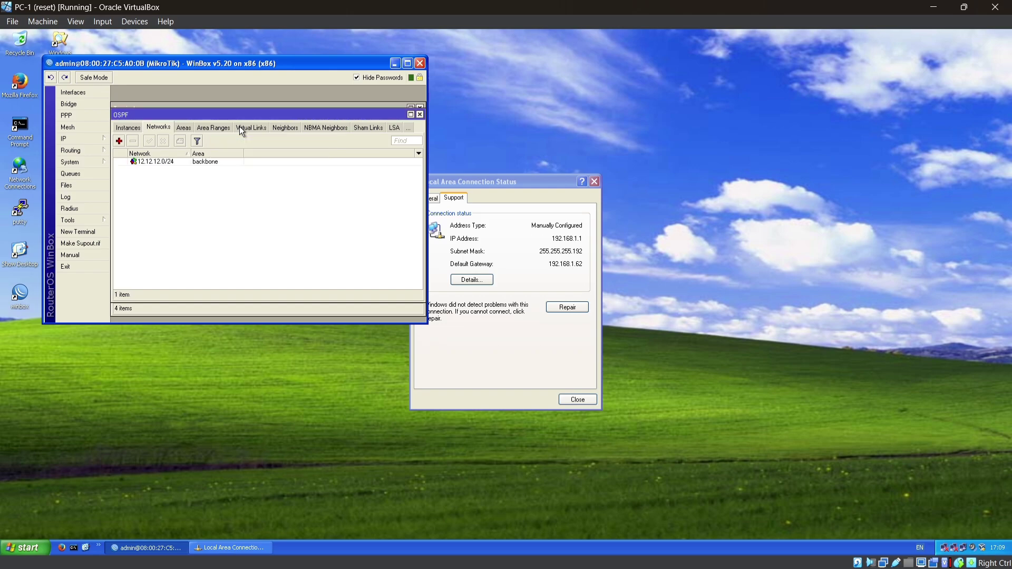
{"action": "left_click", "coordinate": [120, 141]}
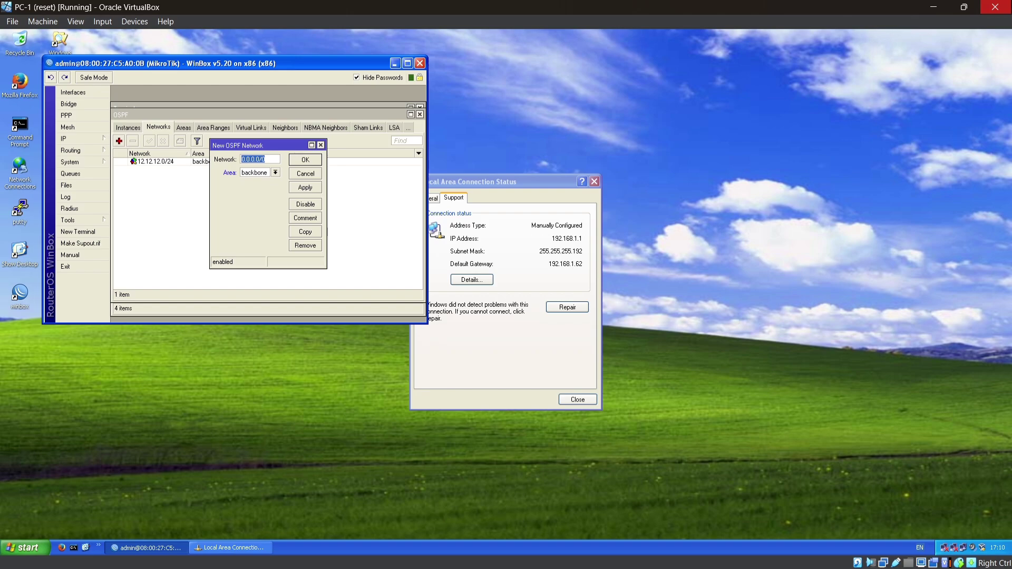
{"action": "key", "text": "BackSpace"}
{"action": "type", "text": "13.13.13.0/24"}
{"action": "key", "text": "Return"}
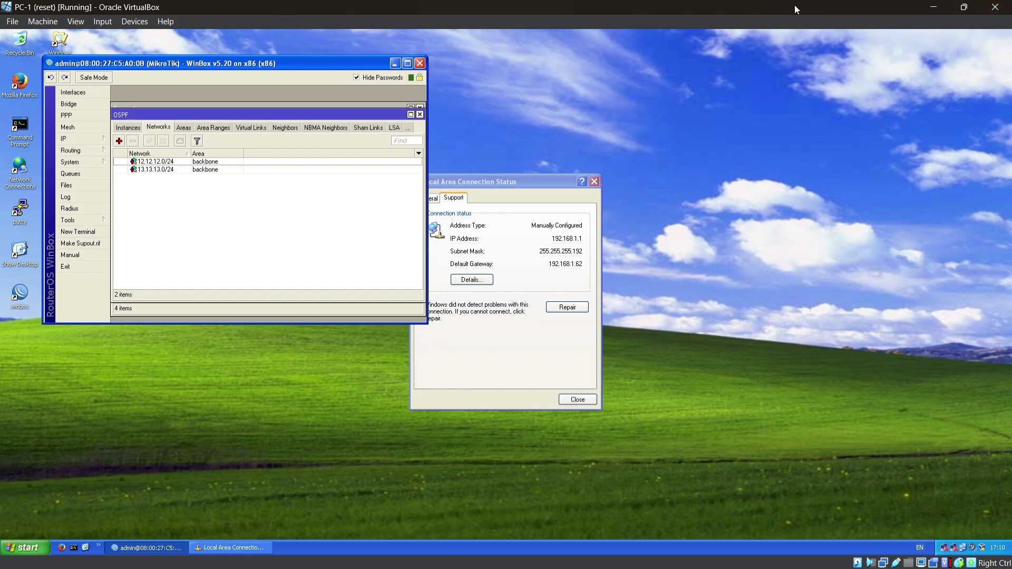
Add the OSPF network 192.168.1.0/25 in the backbone area on PC-1's router.
{"action": "left_click", "coordinate": [119, 140]}
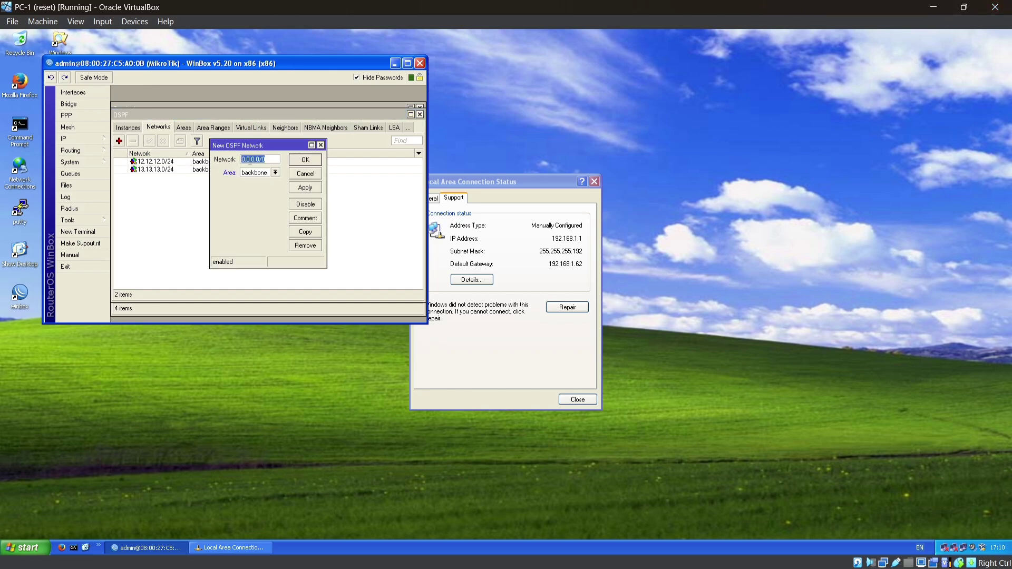
{"action": "key", "text": "BackSpace"}
{"action": "type", "text": "192"}
{"action": "type", "text": ".168"}
{"action": "type", "text": ".1."}
{"action": "type", "text": "0/25"}
{"action": "left_click", "coordinate": [306, 159]}
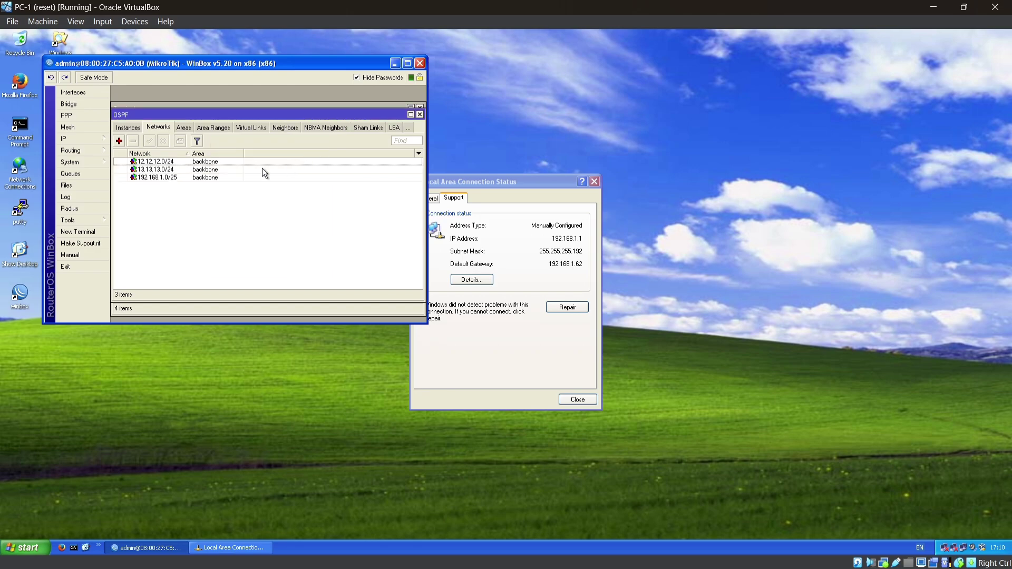
On the PC-3 virtual machine, open its router's OSPF networks in WinBox and add 12.12.12.0/24 in the backbone area.
{"action": "mouse_move", "coordinate": [323, 555]}
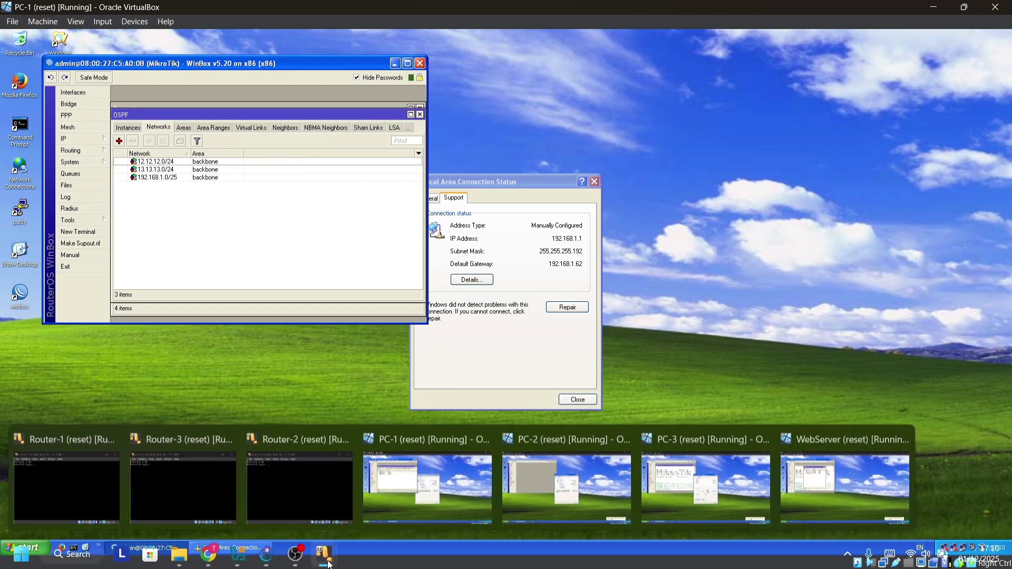
{"action": "left_click", "coordinate": [684, 495]}
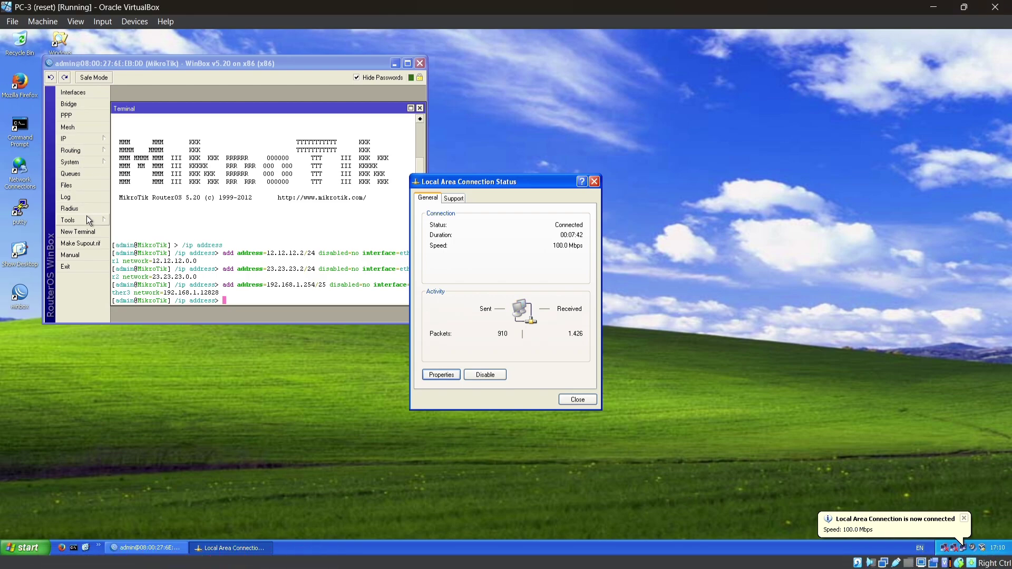
{"action": "left_click", "coordinate": [91, 150]}
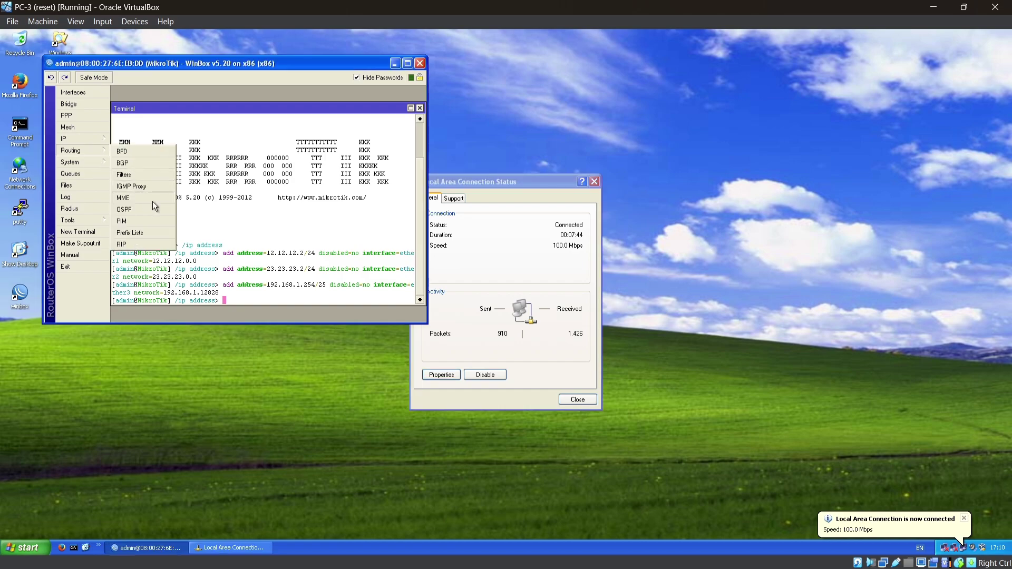
{"action": "left_click", "coordinate": [126, 210]}
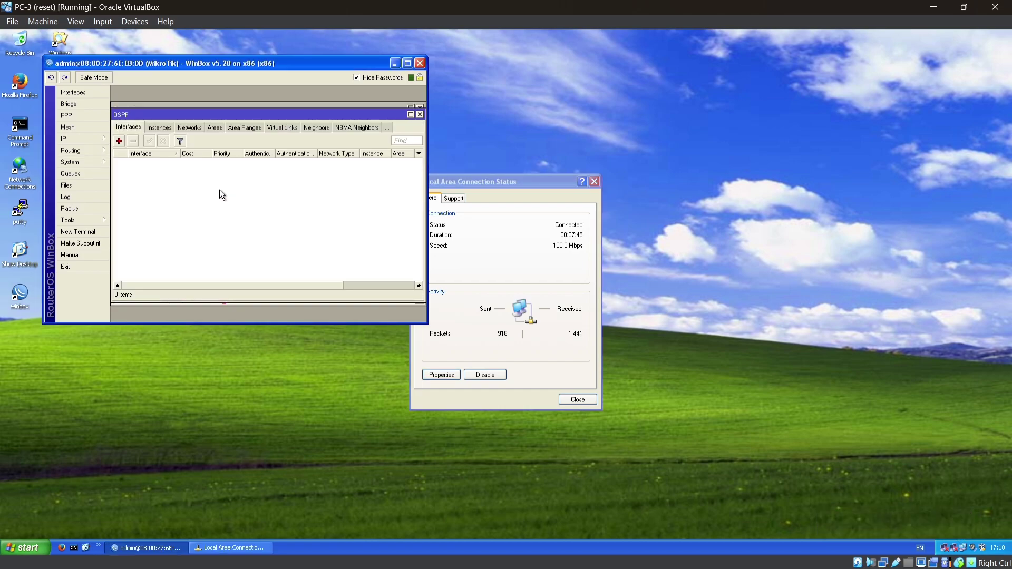
{"action": "left_click", "coordinate": [188, 128]}
{"action": "left_click", "coordinate": [119, 141]}
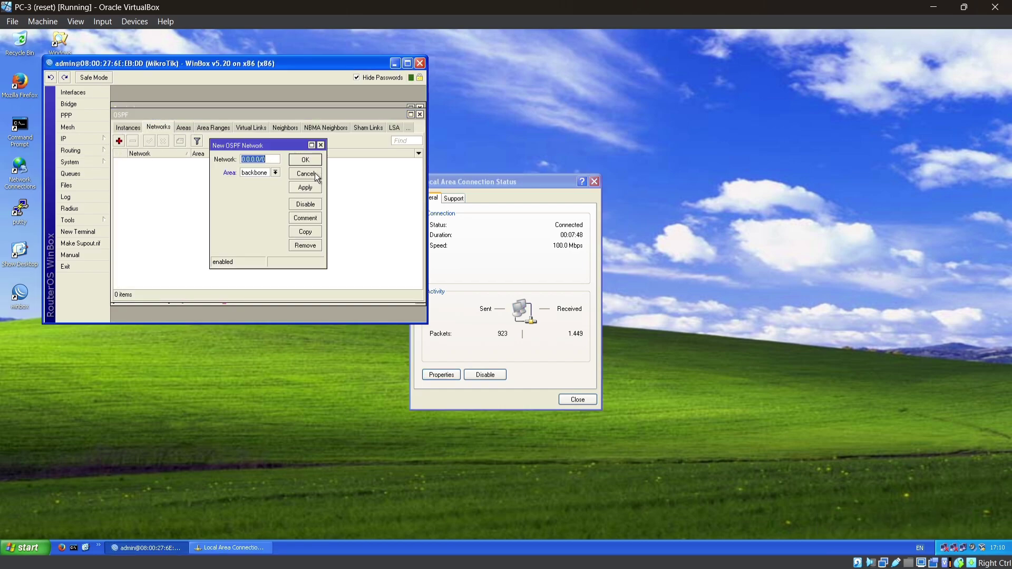
{"action": "key", "text": "BackSpace"}
{"action": "type", "text": "12.12.12.0/24"}
{"action": "key", "text": "Return"}
Add the OSPF network 23.23.23.0/24 in the backbone area on PC-3's router.
{"action": "left_click", "coordinate": [119, 141]}
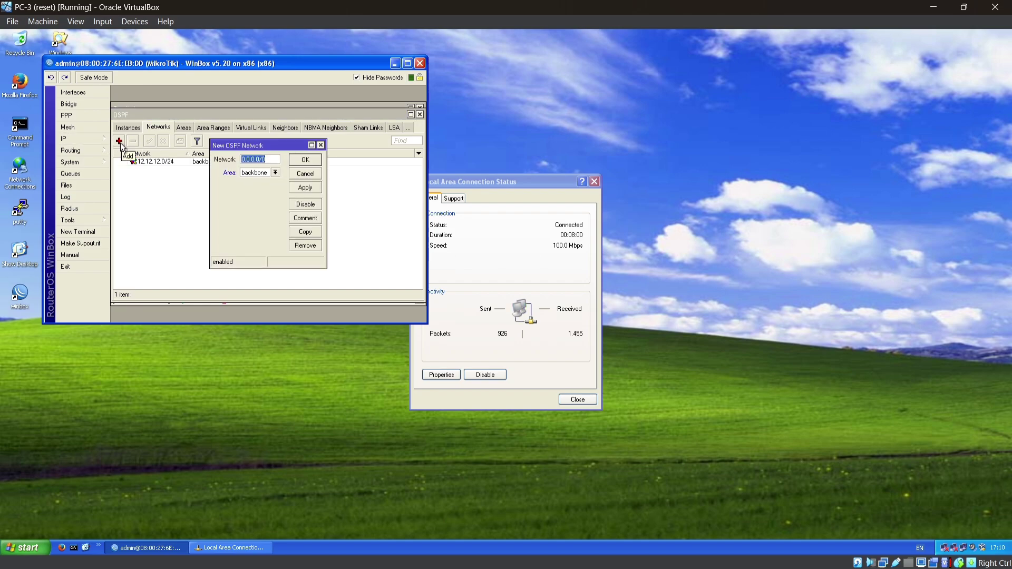
{"action": "type", "text": "23.23.23.0/24"}
{"action": "key", "text": "Return"}
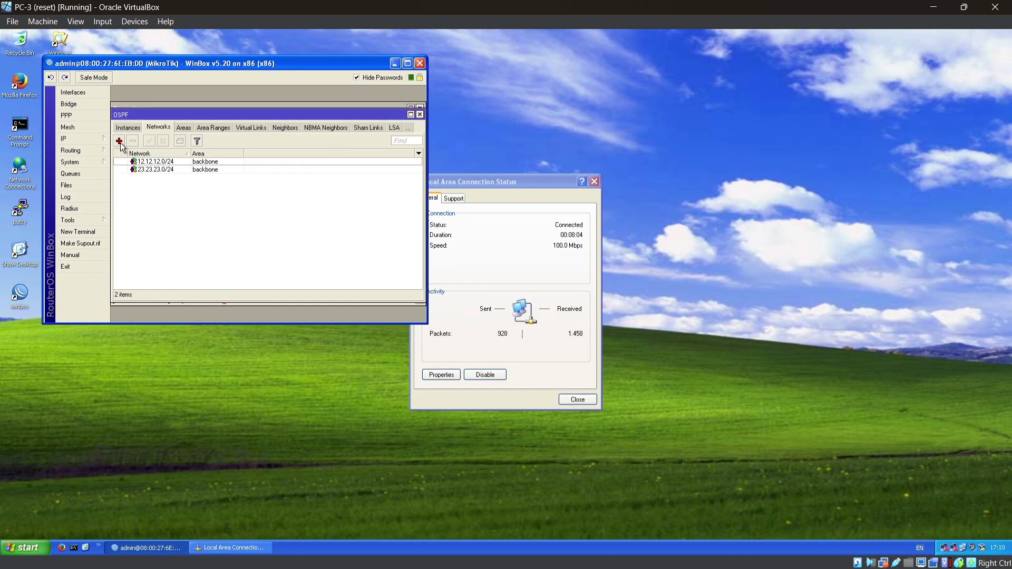
Add the OSPF network 192.168.1.128/25 in the backbone area on PC-3's router.
{"action": "left_click", "coordinate": [120, 142]}
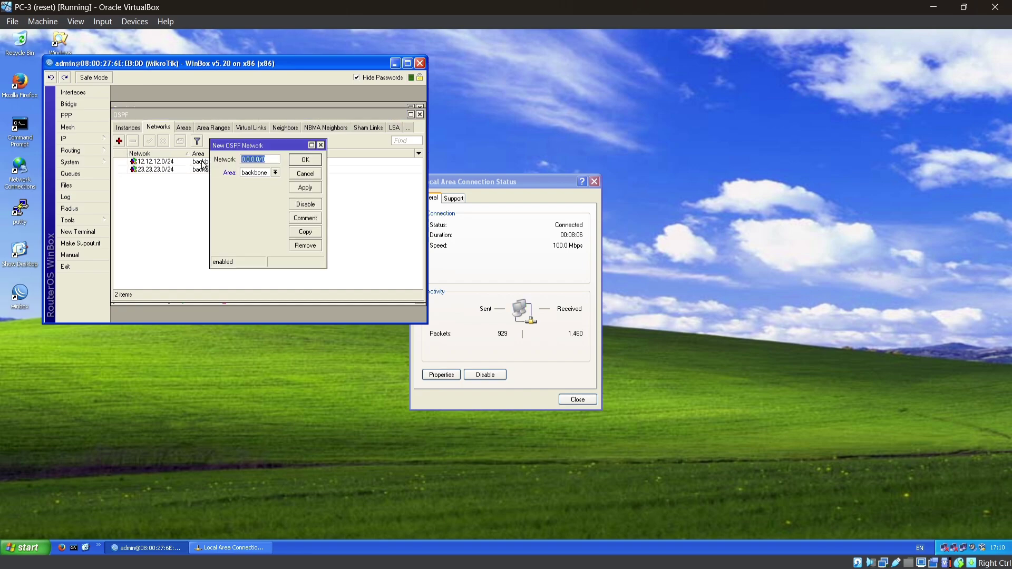
{"action": "key", "text": "BackSpace"}
{"action": "type", "text": "192"}
{"action": "type", "text": ".168"}
{"action": "type", "text": ".1.1"}
{"action": "type", "text": "28"}
{"action": "type", "text": "/25"}
{"action": "key", "text": "Return"}
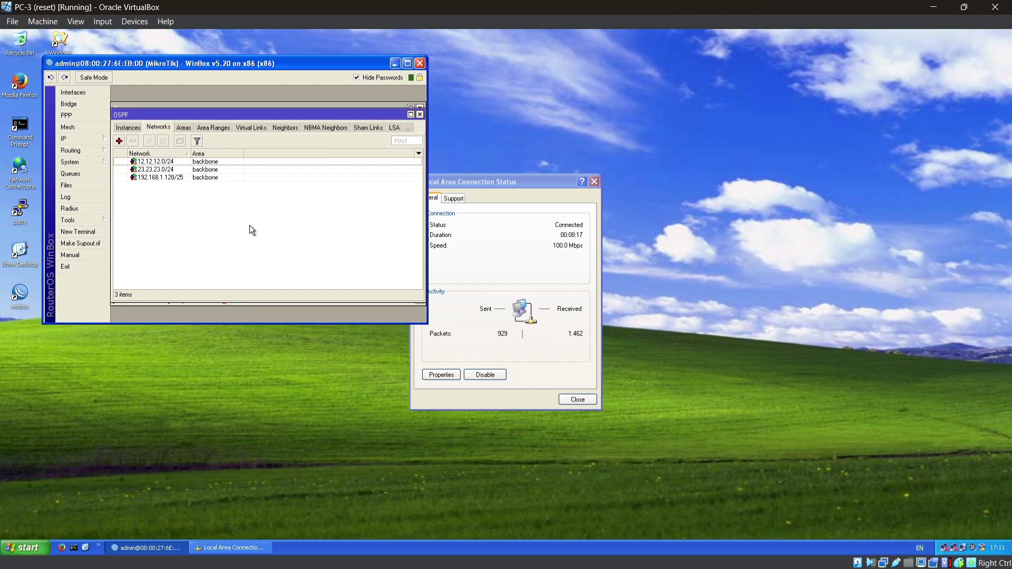
On the WebServer virtual machine, open its router's OSPF networks in WinBox and add 13.13.13.0/24 in the backbone area.
{"action": "mouse_move", "coordinate": [325, 553]}
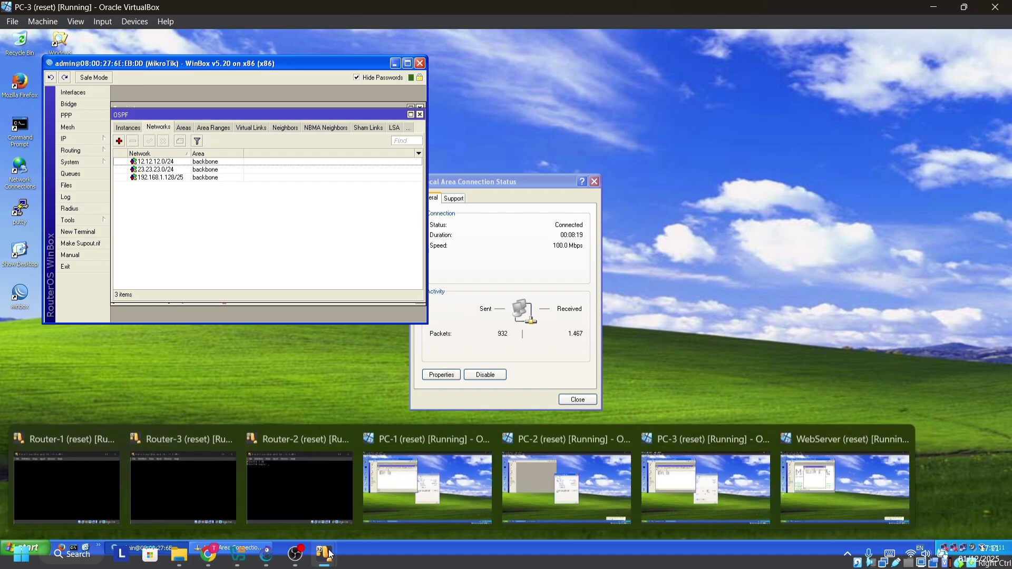
{"action": "left_click", "coordinate": [811, 476]}
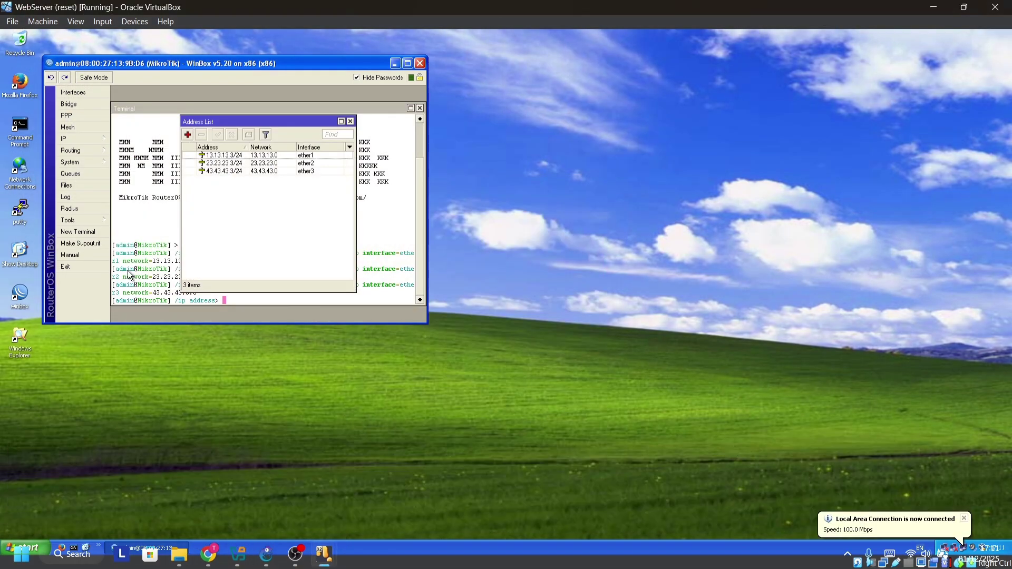
{"action": "left_click", "coordinate": [98, 152]}
{"action": "left_click", "coordinate": [134, 210]}
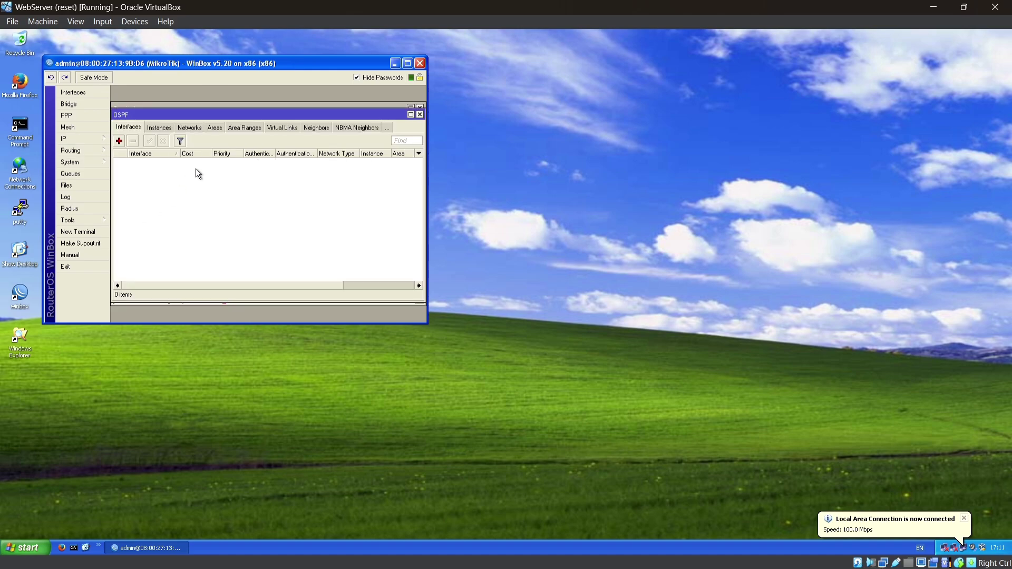
{"action": "left_click", "coordinate": [158, 128]}
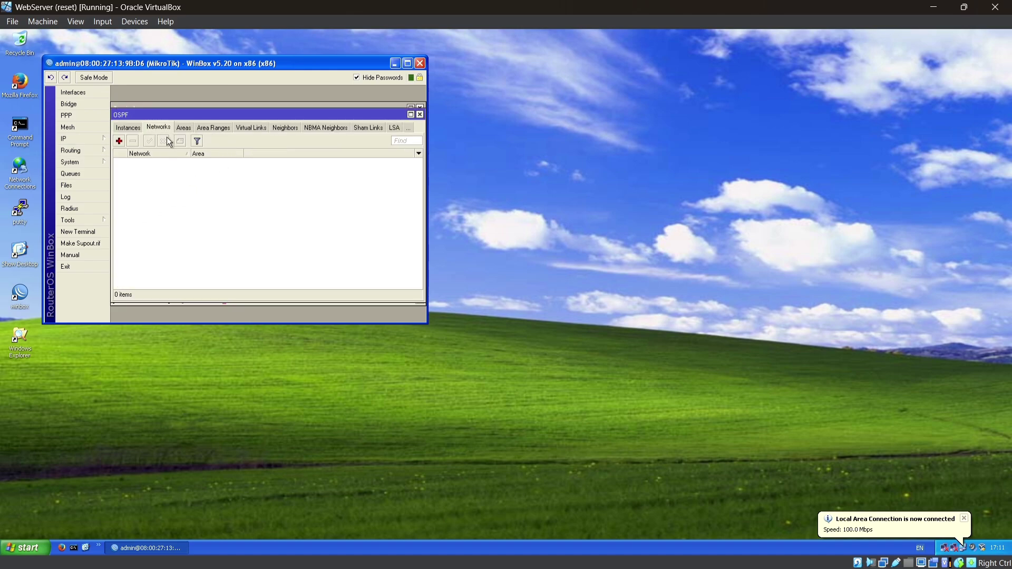
{"action": "left_click", "coordinate": [119, 141]}
{"action": "key", "text": "BackSpace"}
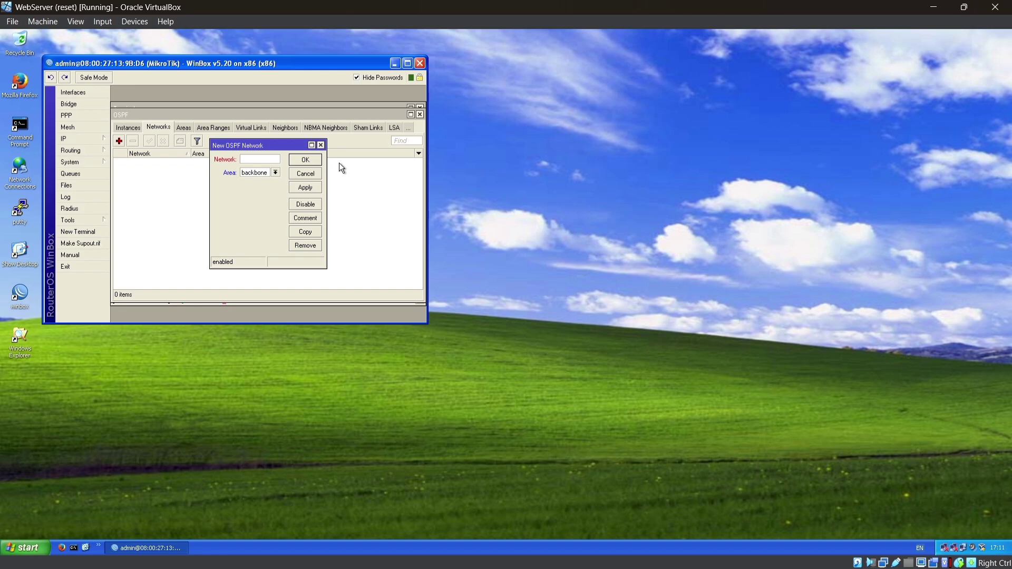
{"action": "type", "text": "13.13.13.0/24"}
{"action": "key", "text": "Return"}
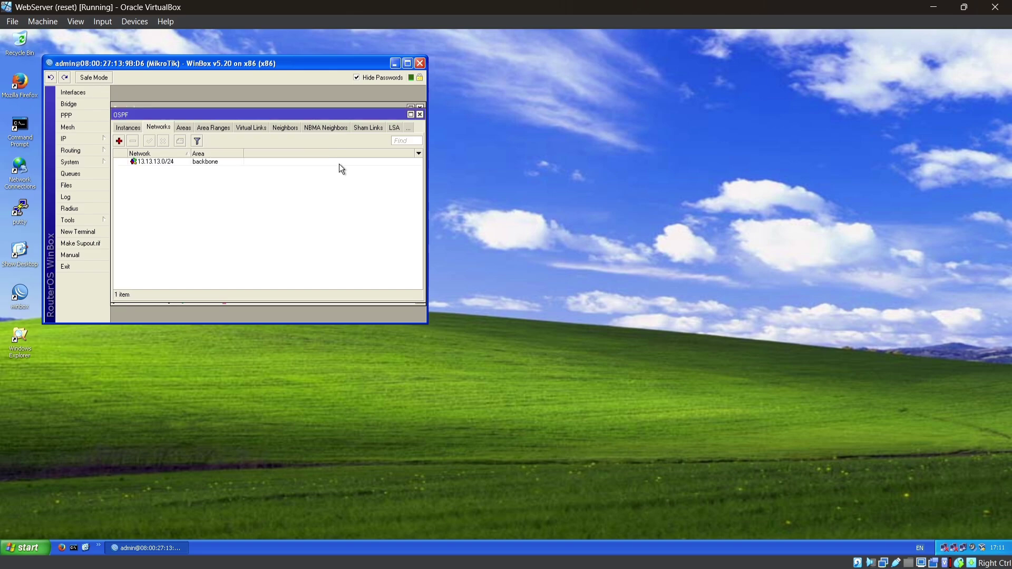
Add the OSPF network 23.23.23.0/24 in the backbone area on the web server's router.
{"action": "left_click", "coordinate": [119, 141]}
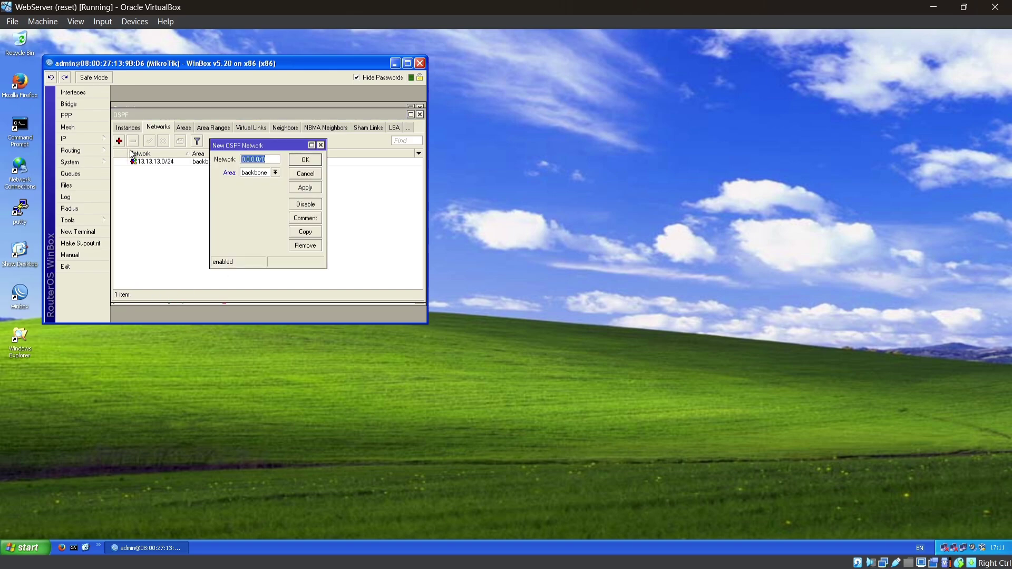
{"action": "type", "text": "23.23.23.0/24"}
{"action": "key", "text": "Return"}
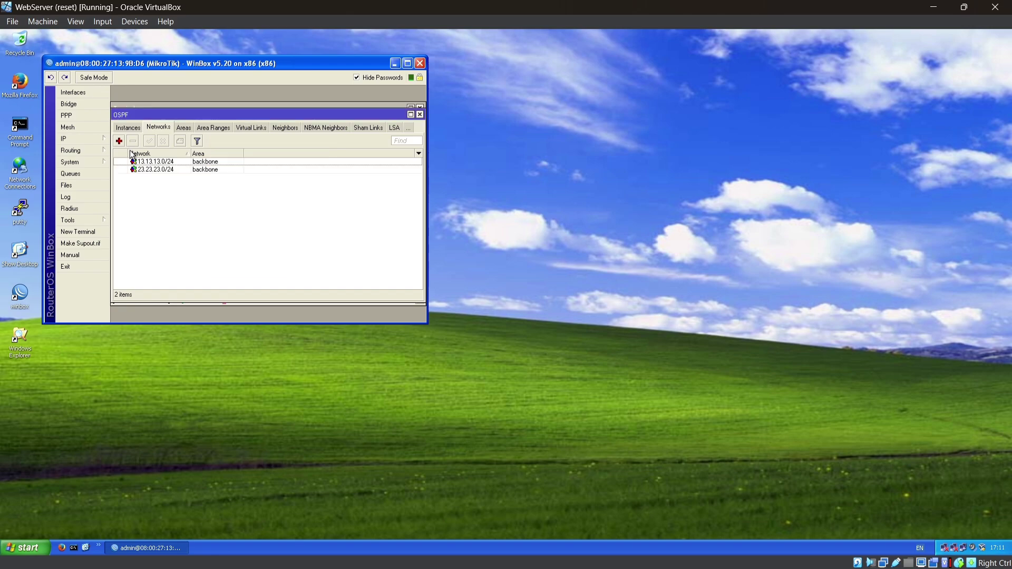
Add the OSPF network 43.43.43.0/24 in the backbone area on the web server's router.
{"action": "left_click", "coordinate": [121, 142]}
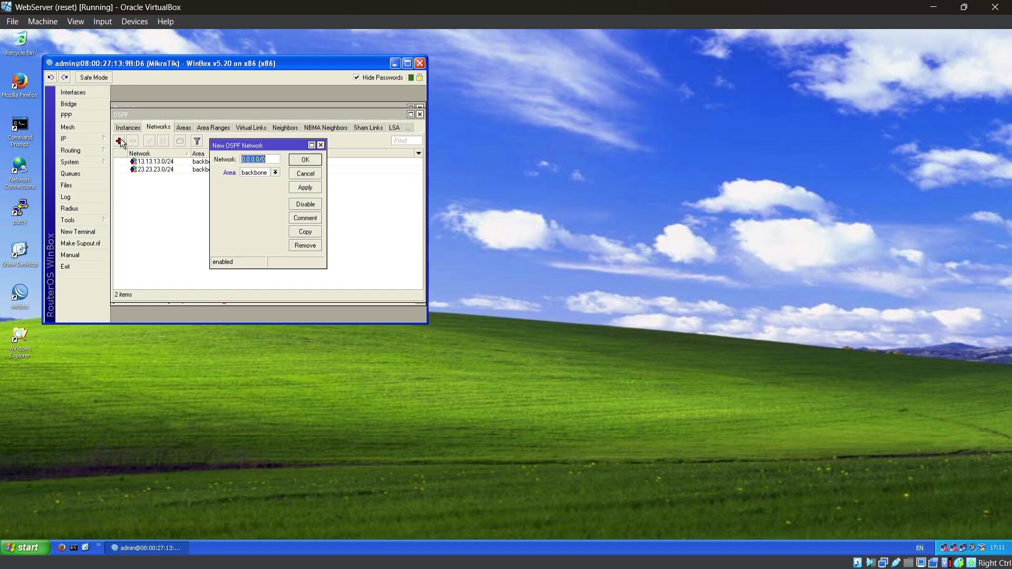
{"action": "key", "text": "BackSpace"}
{"action": "type", "text": "43.43.43.0/34"}
{"action": "key", "text": "Return"}
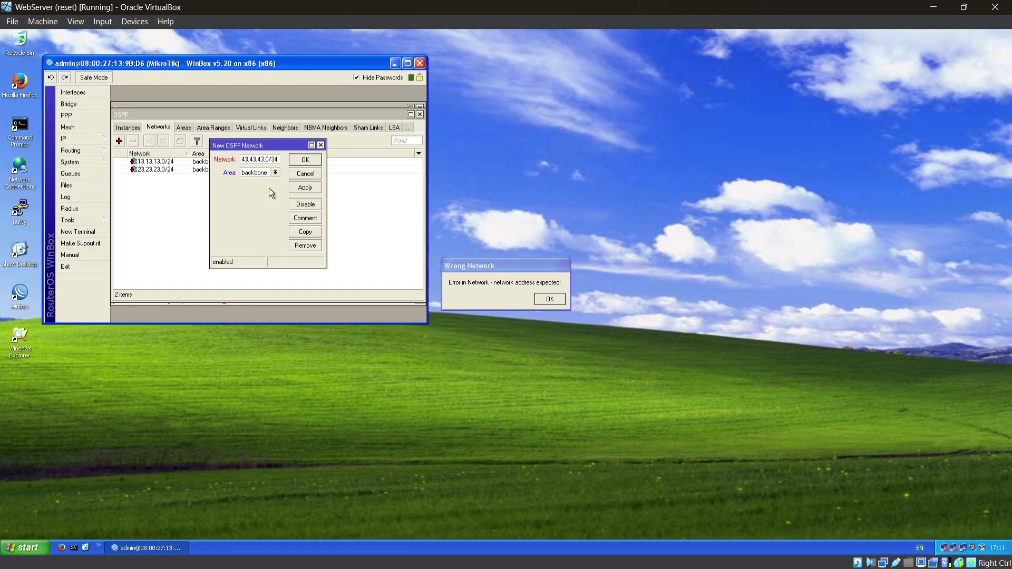
{"action": "left_click", "coordinate": [275, 159]}
{"action": "key", "text": "BackSpace"}
{"action": "type", "text": "2"}
{"action": "left_click", "coordinate": [290, 161]}
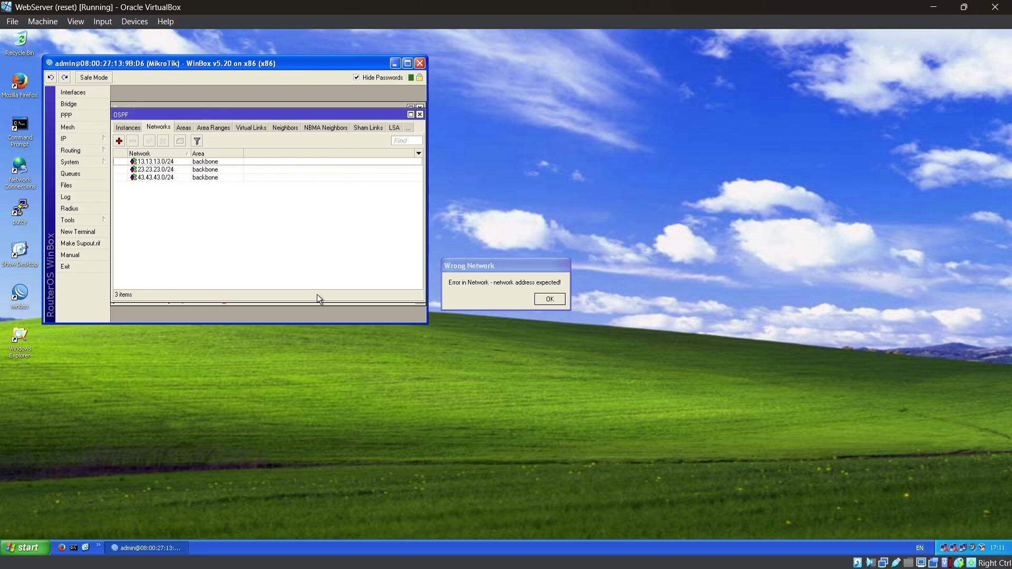
{"action": "left_click", "coordinate": [550, 299]}
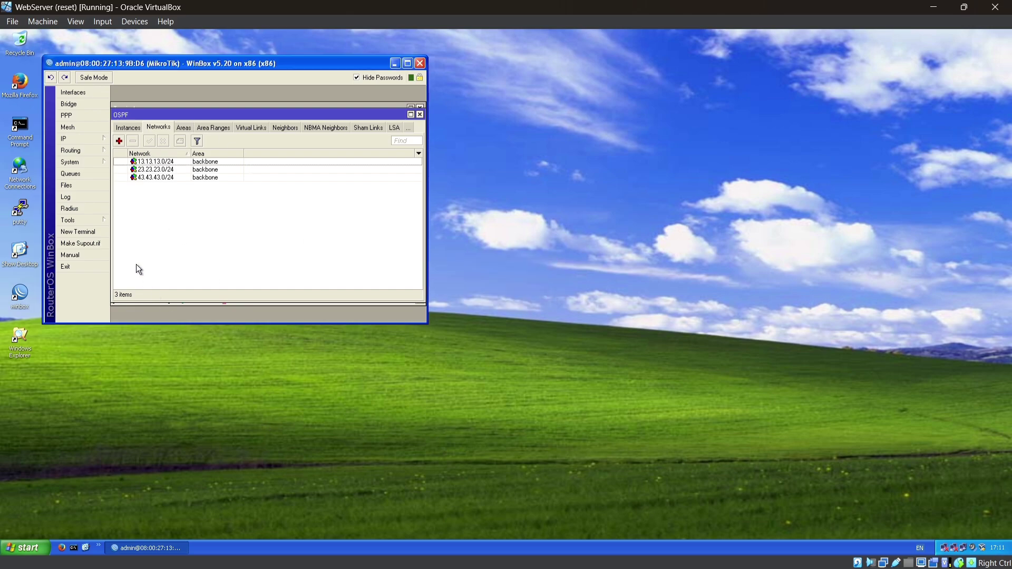
Open the IP route list of the web server's router and sort the routes by gateway.
{"action": "left_click", "coordinate": [93, 138]}
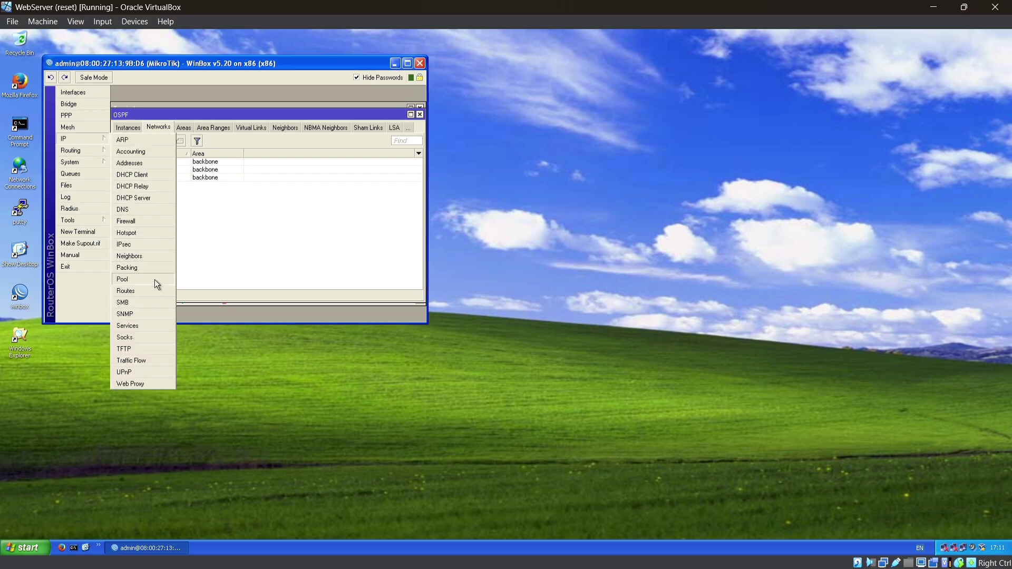
{"action": "left_click", "coordinate": [138, 288]}
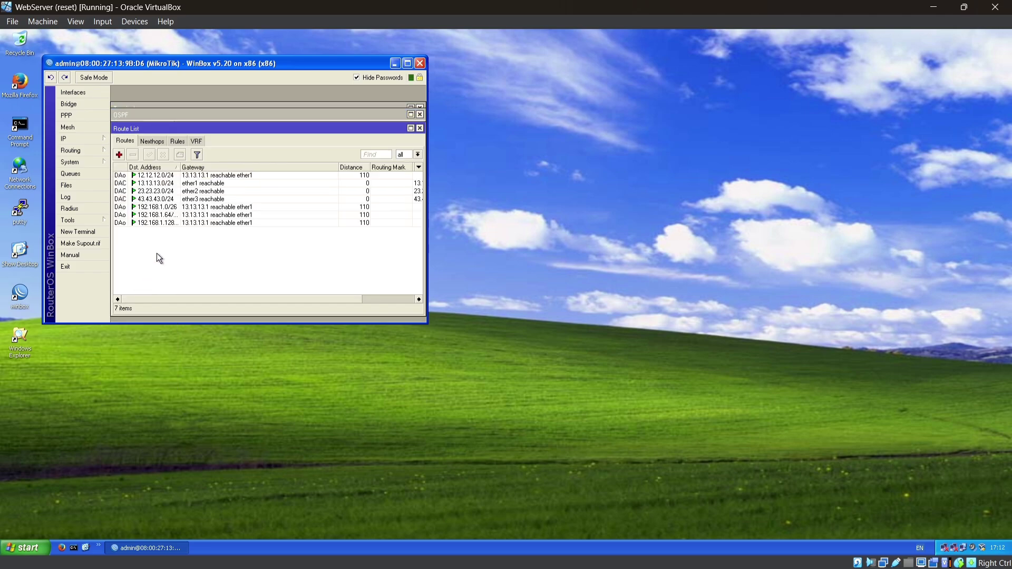
{"action": "left_click", "coordinate": [206, 168]}
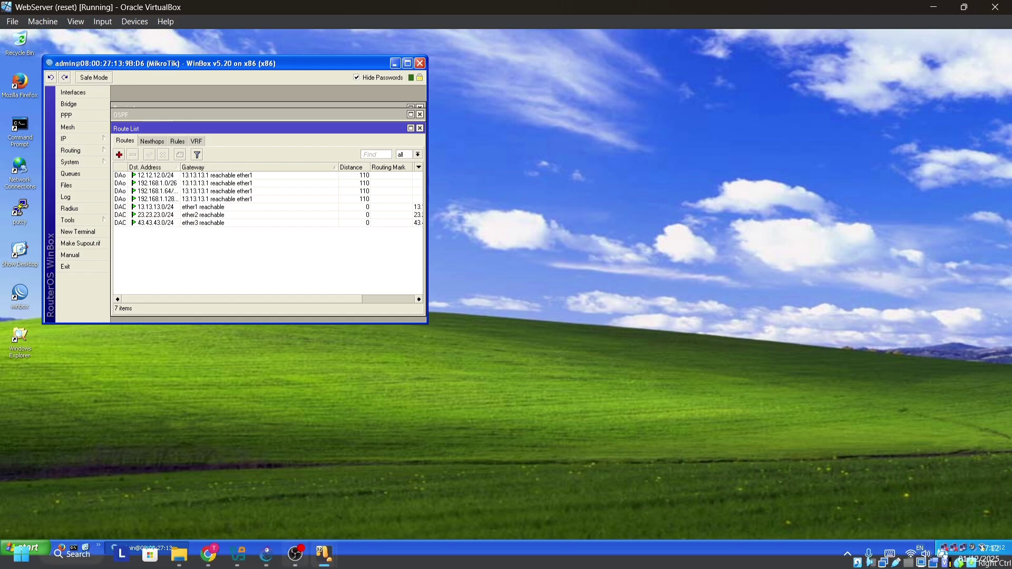
On the PC-1 virtual machine, open a Command Prompt and ping the web server at 43.43.43.1.
{"action": "mouse_move", "coordinate": [324, 553]}
{"action": "left_click", "coordinate": [400, 490]}
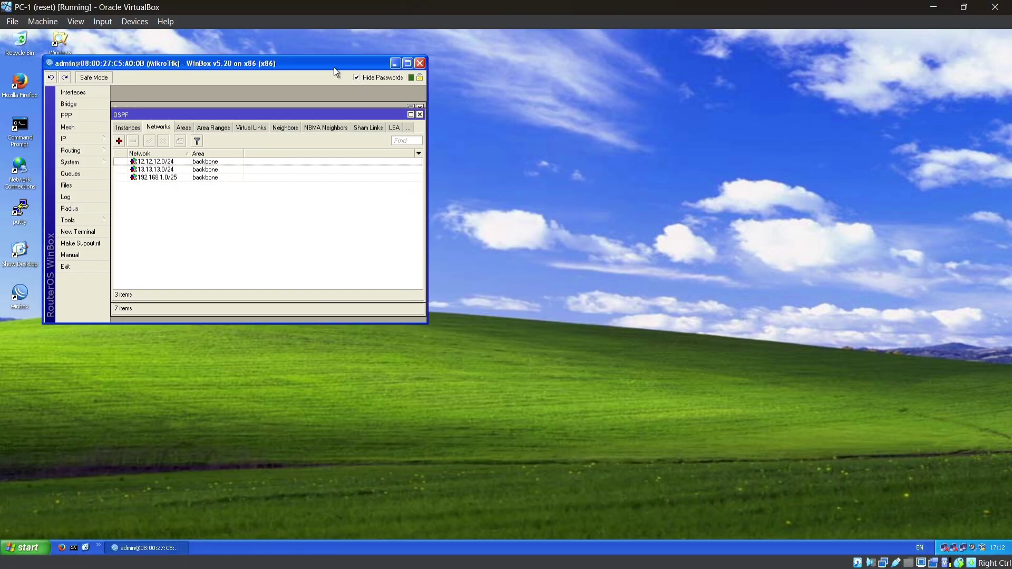
{"action": "left_click_drag", "start_coordinate": [334, 67], "coordinate": [452, 79]}
{"action": "double_click", "coordinate": [31, 127]}
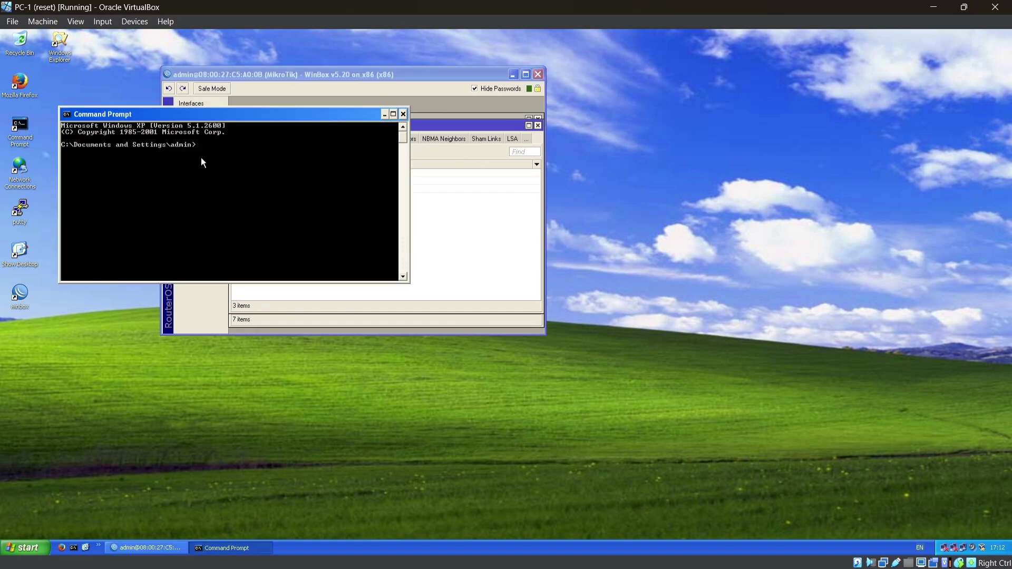
{"action": "type", "text": "ping 43.43.43.1"}
{"action": "key", "text": "Return"}
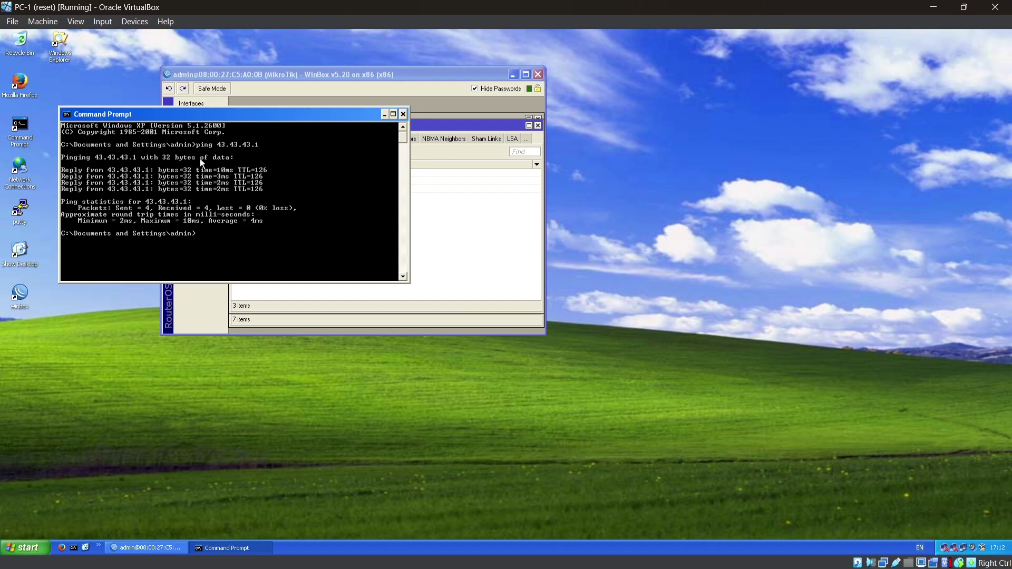
Trace the route from PC-1 to 43.43.43.1 with tracert.
{"action": "type", "text": "tracert 43.43.43.1"}
{"action": "key", "text": "Return"}
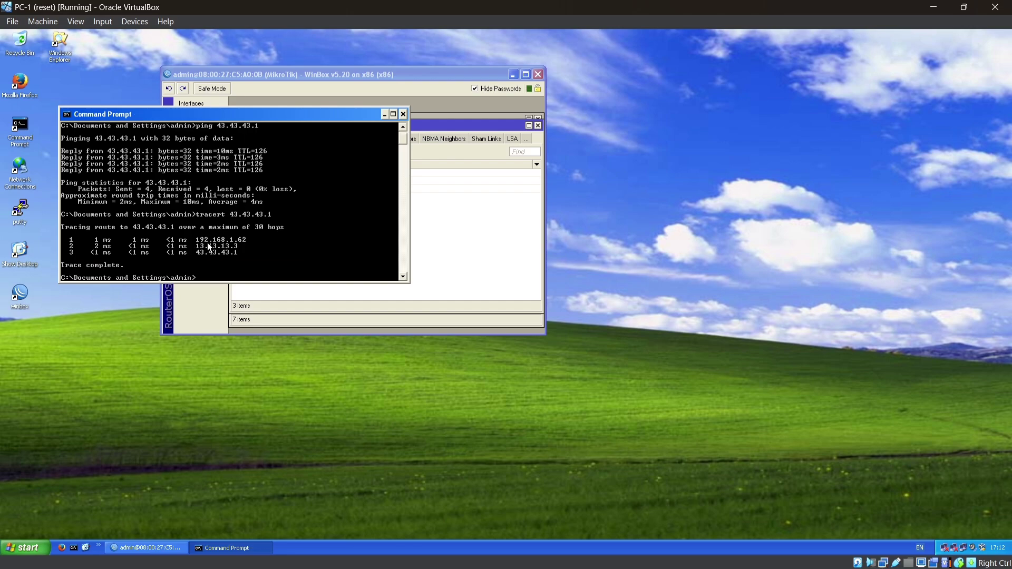
{"action": "scroll", "coordinate": [238, 253], "scroll_direction": "down", "scroll_amount": 1}
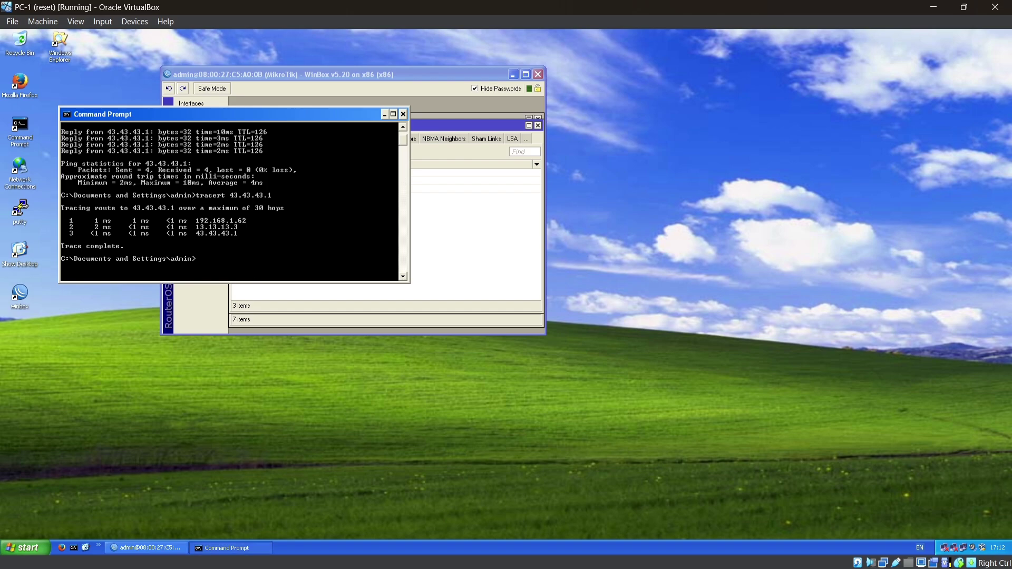
On the PC-3 virtual machine, minimize WinBox, open a Command Prompt and ping the web server at 43.43.43.1.
{"action": "mouse_move", "coordinate": [333, 556]}
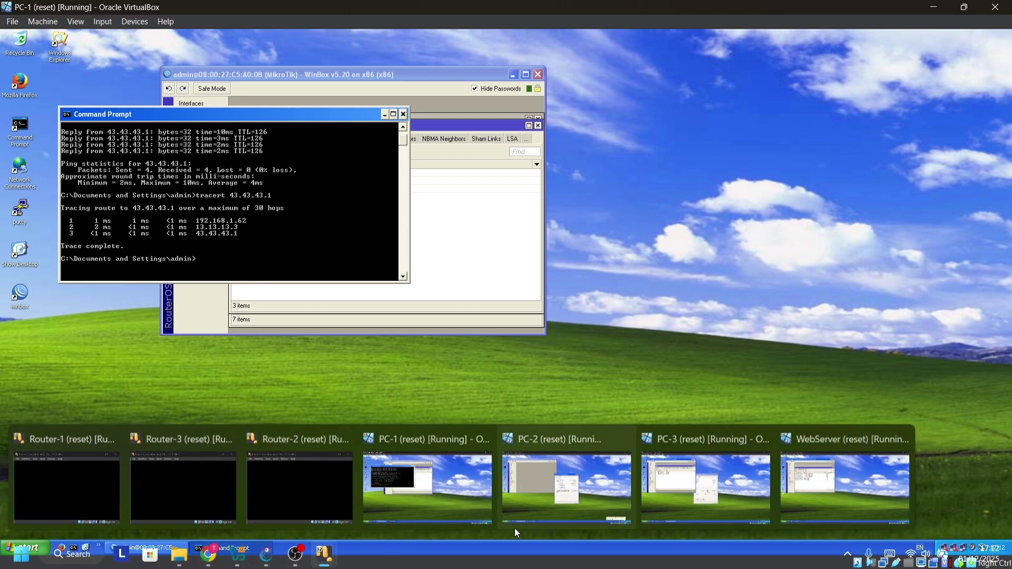
{"action": "left_click", "coordinate": [705, 496]}
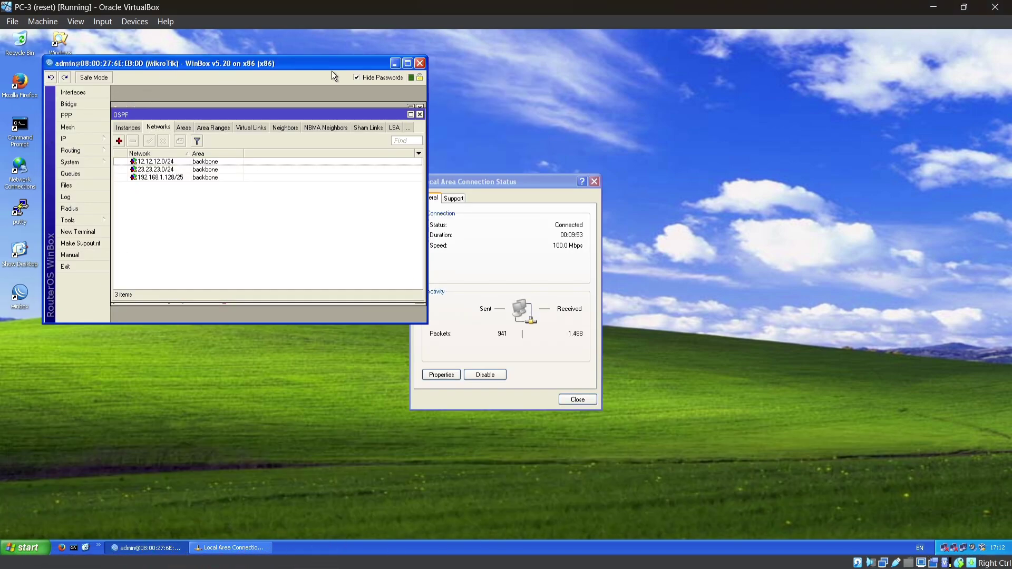
{"action": "left_click", "coordinate": [395, 63]}
{"action": "double_click", "coordinate": [21, 127]}
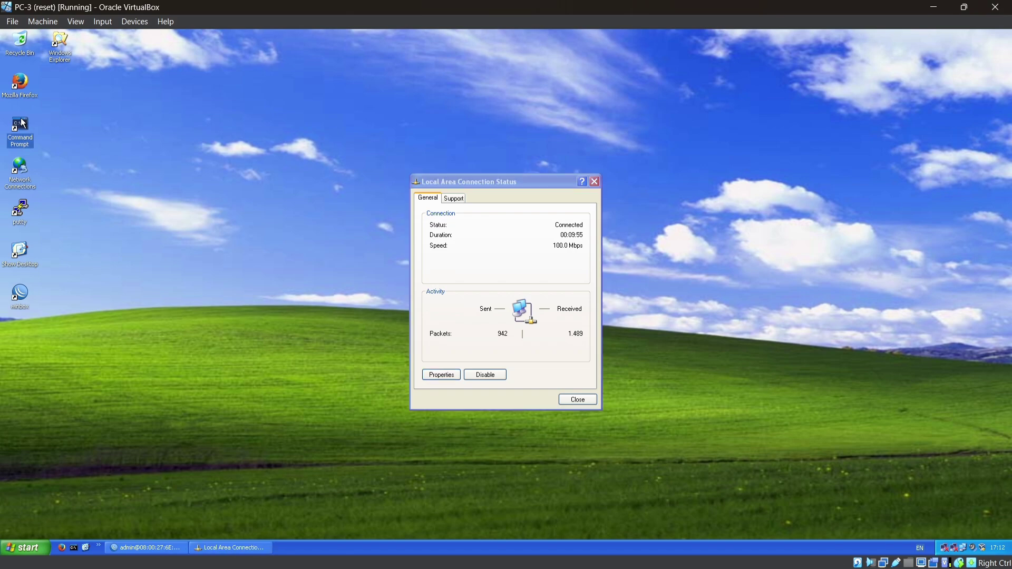
{"action": "type", "text": "pin"}
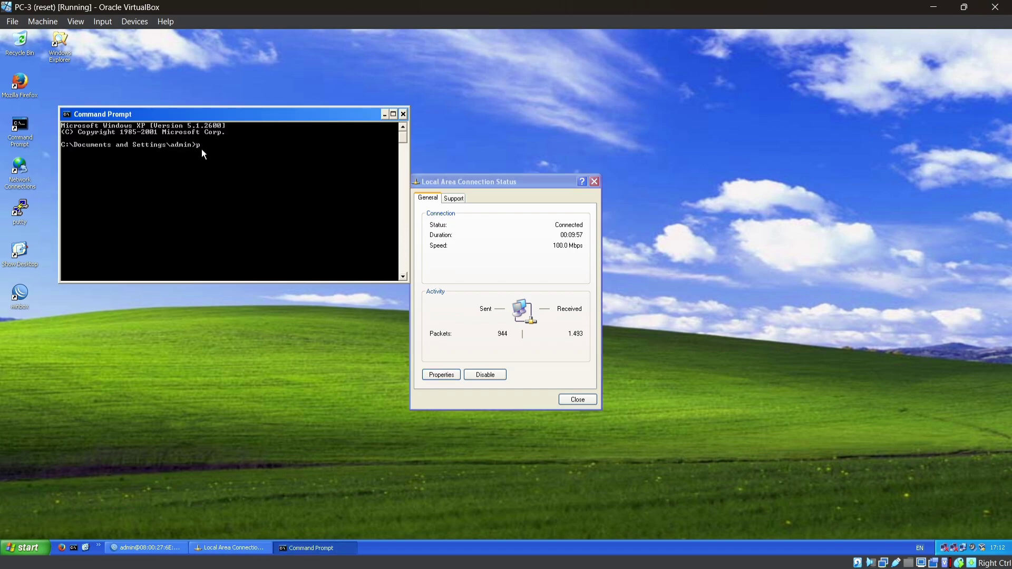
{"action": "type", "text": ".43.43.1"}
{"action": "key", "text": "Return"}
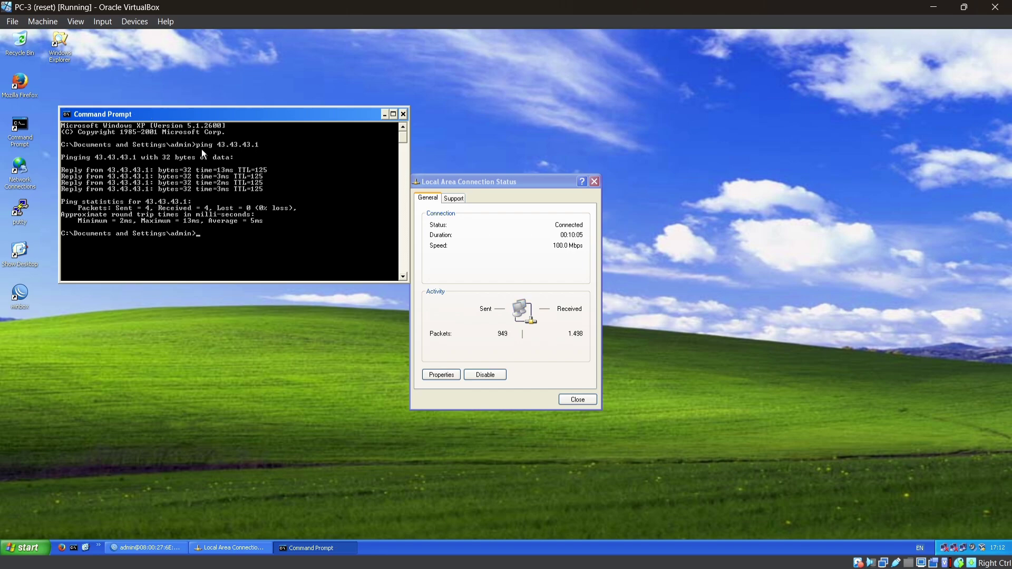
Trace the route from PC-3 to 43.43.43.1 with tracert, then minimize the Command Prompt.
{"action": "type", "text": "tracert 1"}
{"action": "type", "text": "43.43.43.1"}
{"action": "key", "text": "Return"}
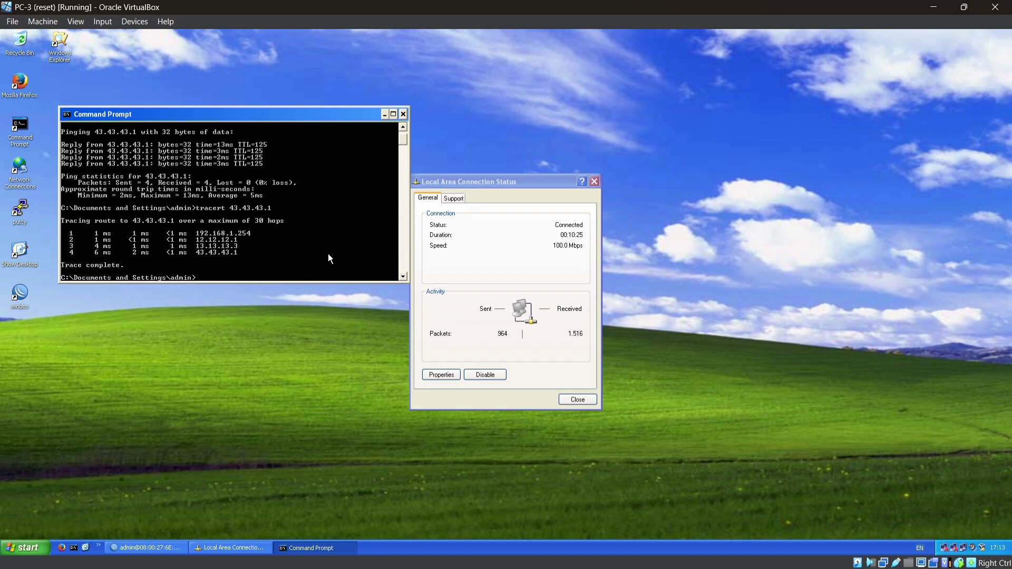
{"action": "left_click", "coordinate": [384, 114]}
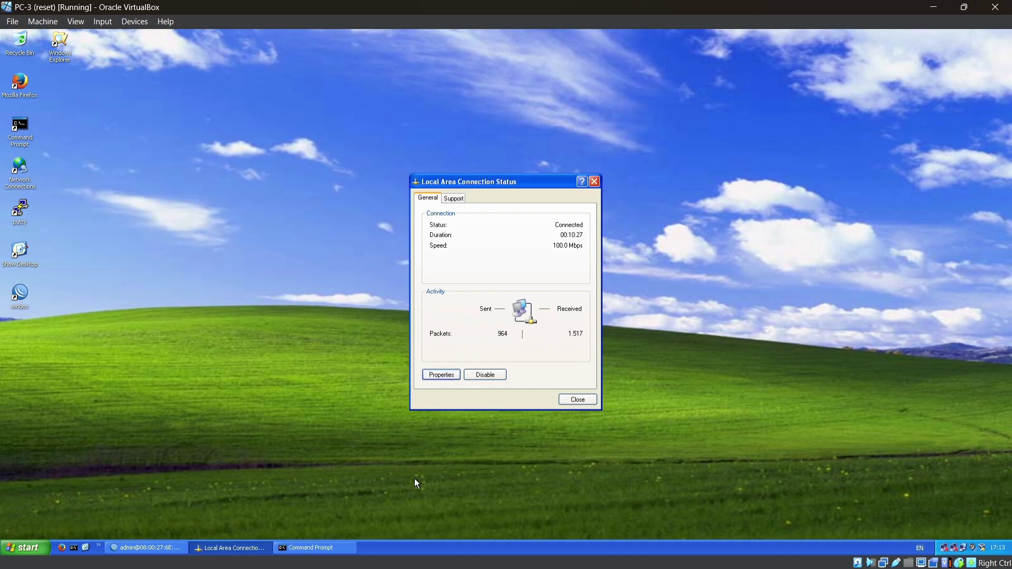
Open Windows Explorer on the WebServer virtual machine and tile its window beside the host folder containing the XAMPP installer.
{"action": "mouse_move", "coordinate": [327, 553]}
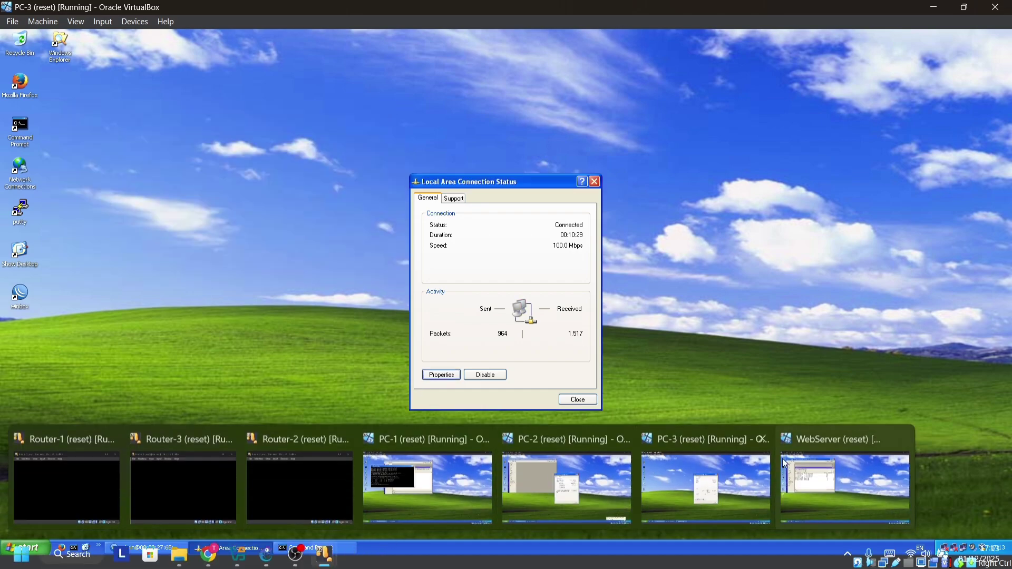
{"action": "left_click", "coordinate": [827, 463]}
{"action": "left_click_drag", "start_coordinate": [313, 65], "coordinate": [443, 74]}
{"action": "left_click", "coordinate": [17, 335]}
{"action": "double_click", "coordinate": [18, 335]}
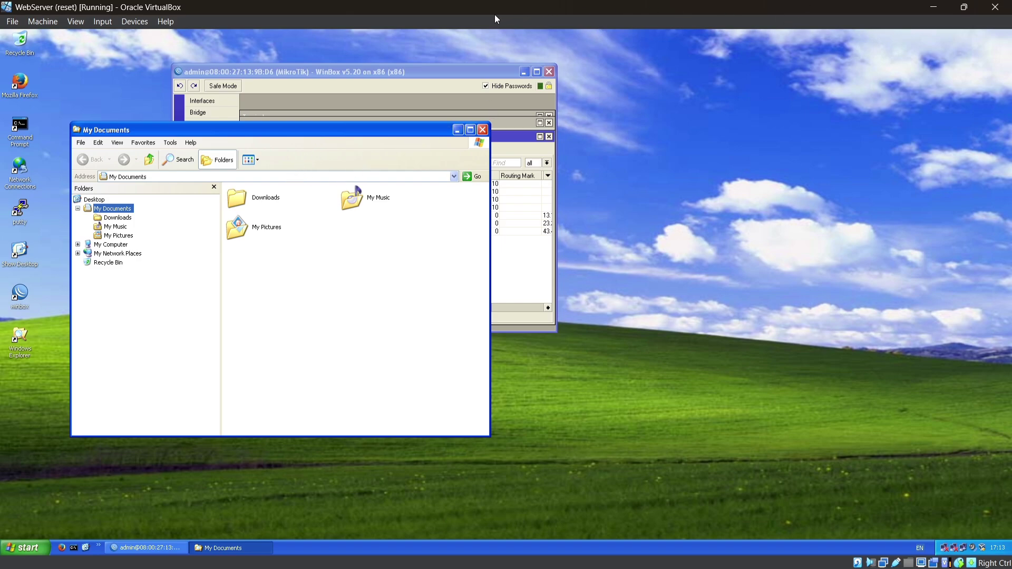
{"action": "left_click_drag", "start_coordinate": [494, 8], "coordinate": [436, 58]}
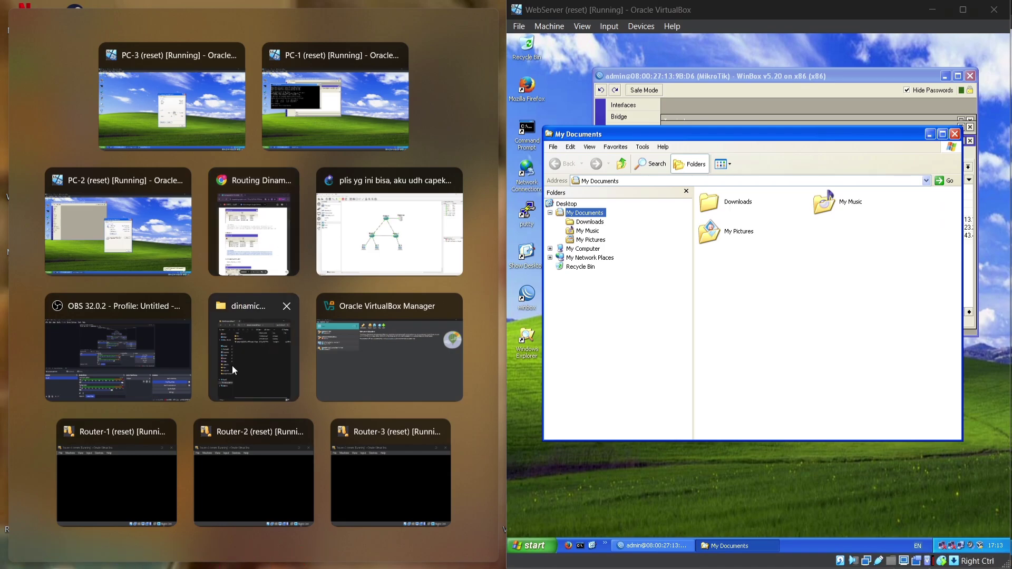
{"action": "left_click", "coordinate": [253, 355]}
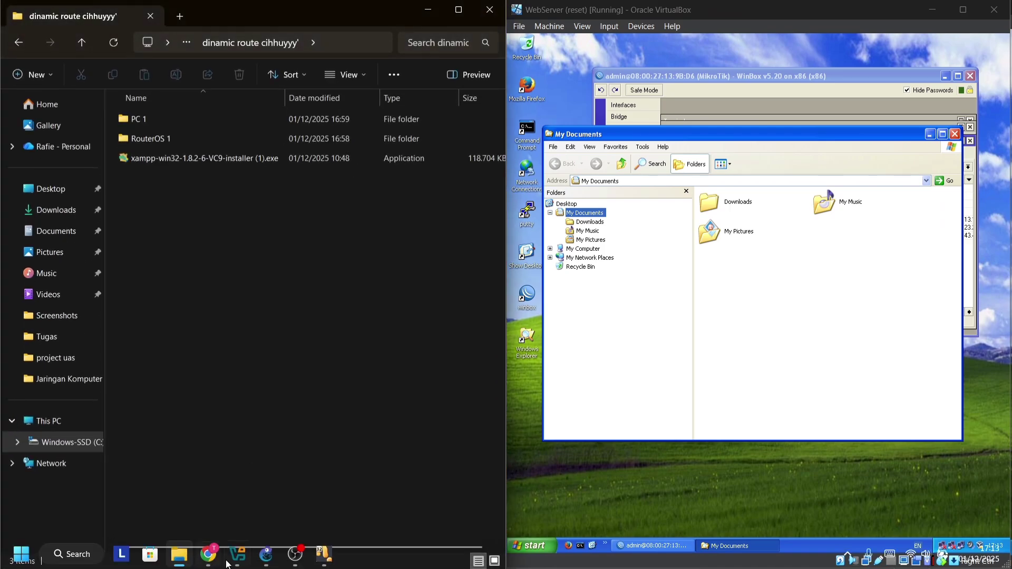
Review the web server installation section of the assignment PDF in Chrome, then return to the WebServer virtual machine.
{"action": "left_click", "coordinate": [213, 558]}
{"action": "scroll", "coordinate": [685, 285], "scroll_direction": "down", "scroll_amount": 10}
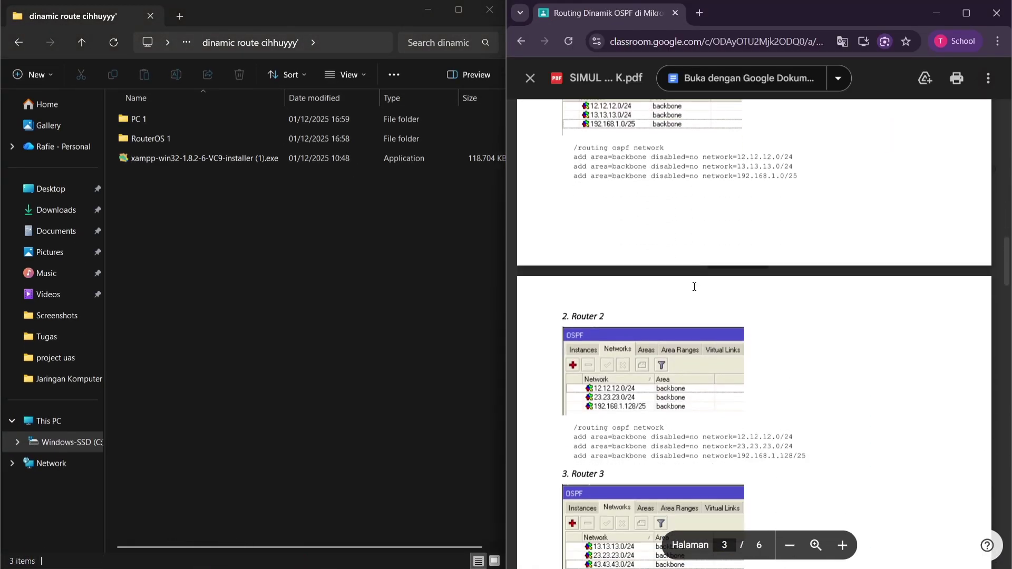
{"action": "scroll", "coordinate": [673, 285], "scroll_direction": "down", "scroll_amount": 6}
{"action": "scroll", "coordinate": [675, 281], "scroll_direction": "up", "scroll_amount": 3}
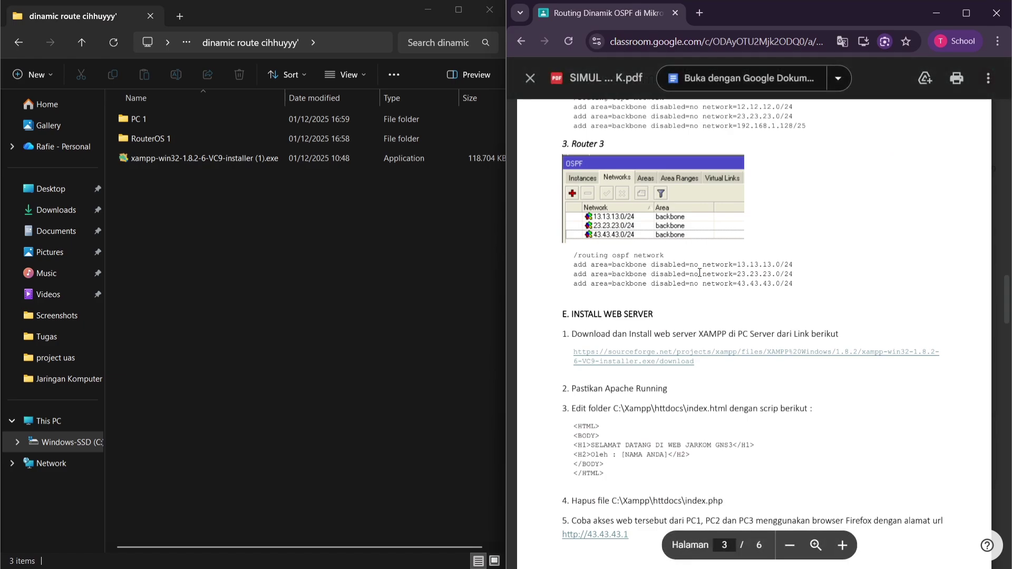
{"action": "scroll", "coordinate": [676, 278], "scroll_direction": "down", "scroll_amount": 1}
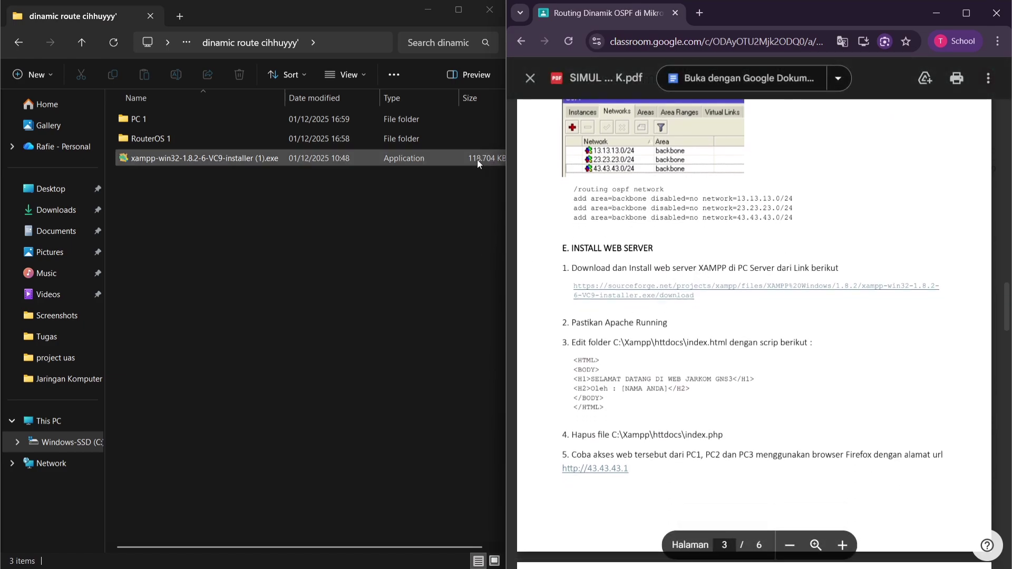
{"action": "left_click", "coordinate": [931, 20]}
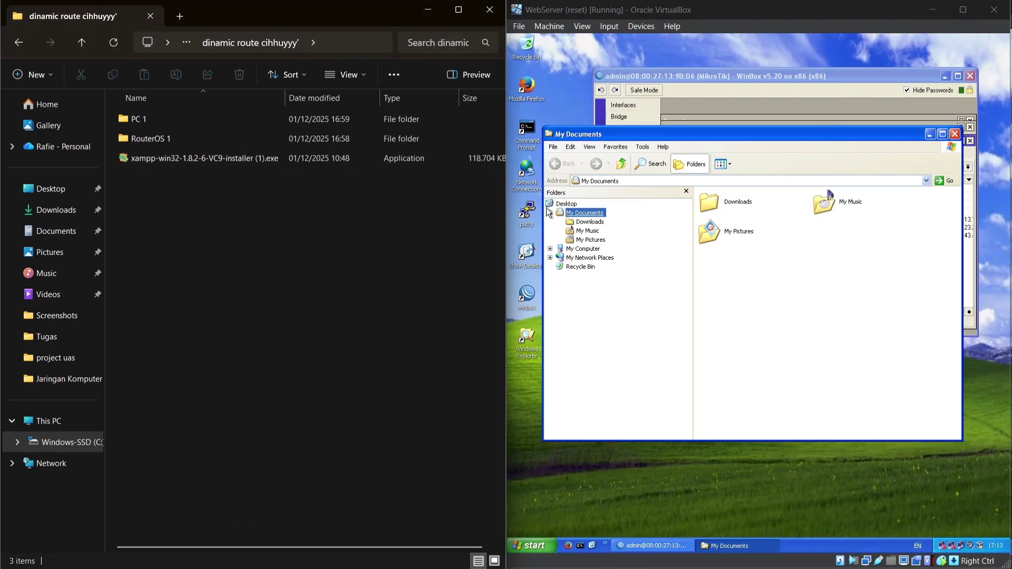
Copy the xampp-win32-1.8.2-6-VC9 installer from the host folder into My Documents on the WebServer virtual machine and launch it with the machine maximized.
{"action": "left_click_drag", "start_coordinate": [230, 159], "coordinate": [844, 284]}
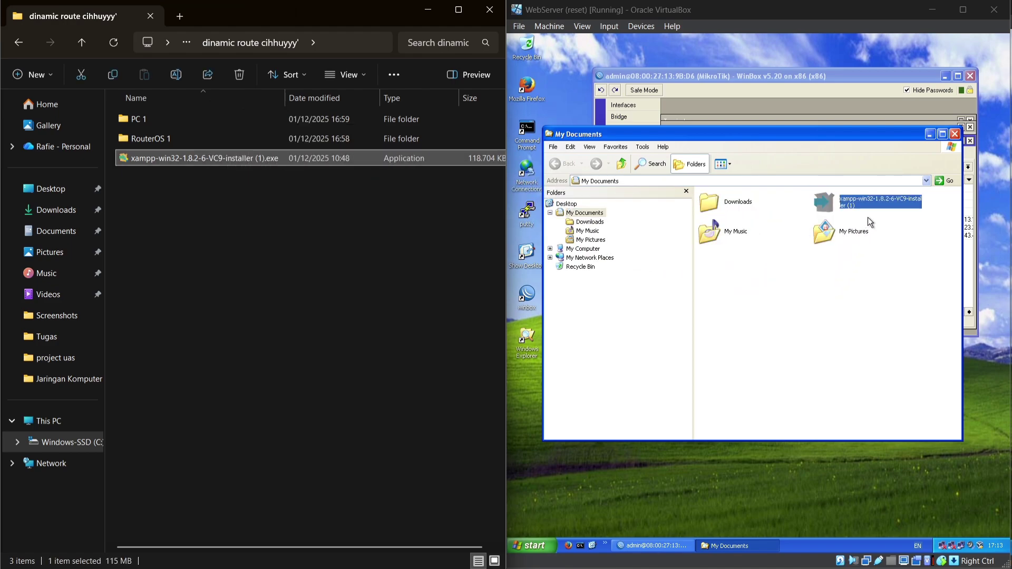
{"action": "left_click", "coordinate": [836, 286]}
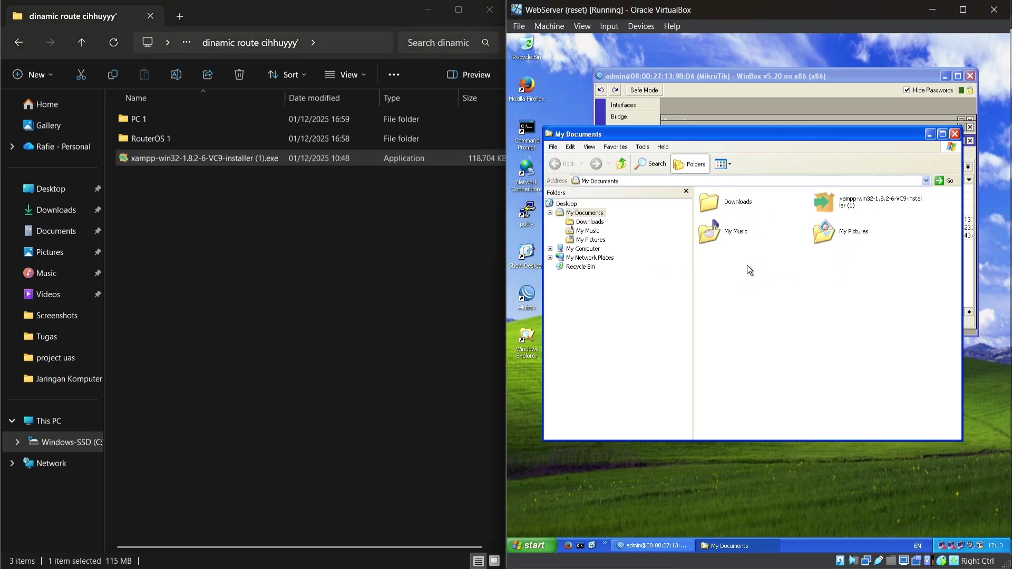
{"action": "left_click", "coordinate": [965, 12]}
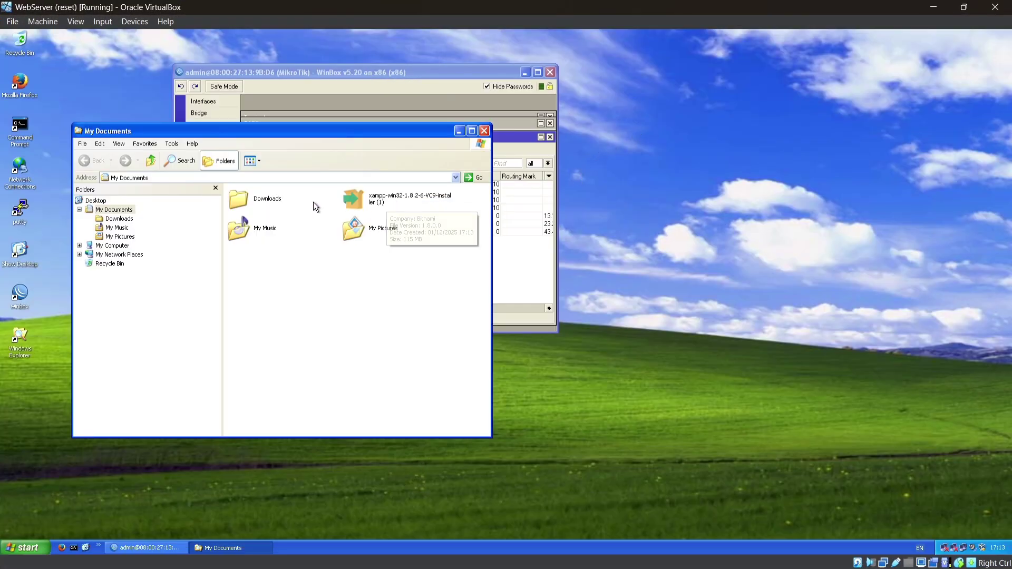
{"action": "double_click", "coordinate": [381, 200]}
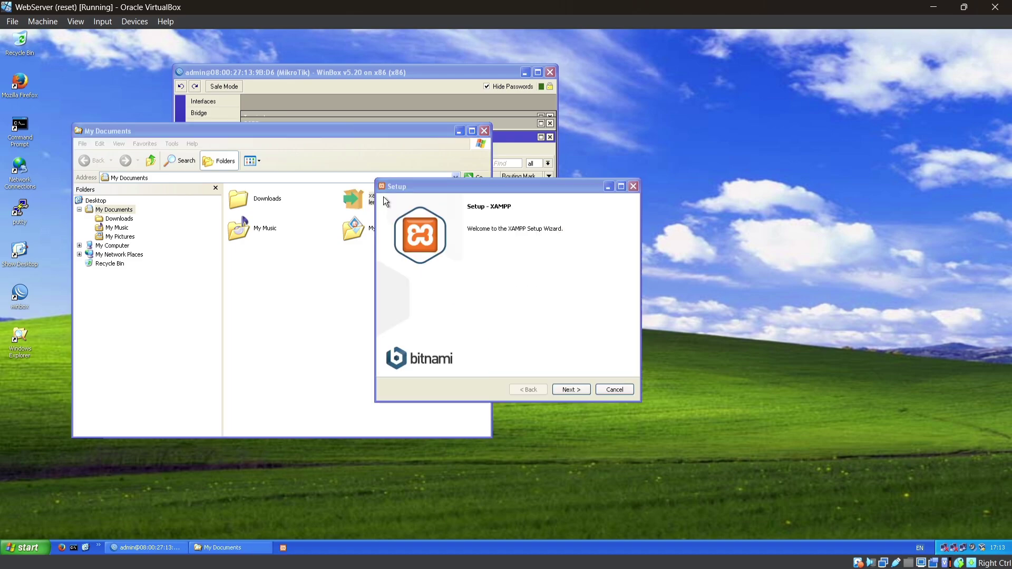
In the XAMPP setup, deselect MySQL, FileZilla, Mercury, Tomcat, Perl, phpMyAdmin, Webalizer and Fake Sendmail, leaving only Apache and PHP selected, and accept the selection.
{"action": "left_click", "coordinate": [567, 391]}
{"action": "left_click", "coordinate": [567, 391]}
{"action": "left_click", "coordinate": [540, 389]}
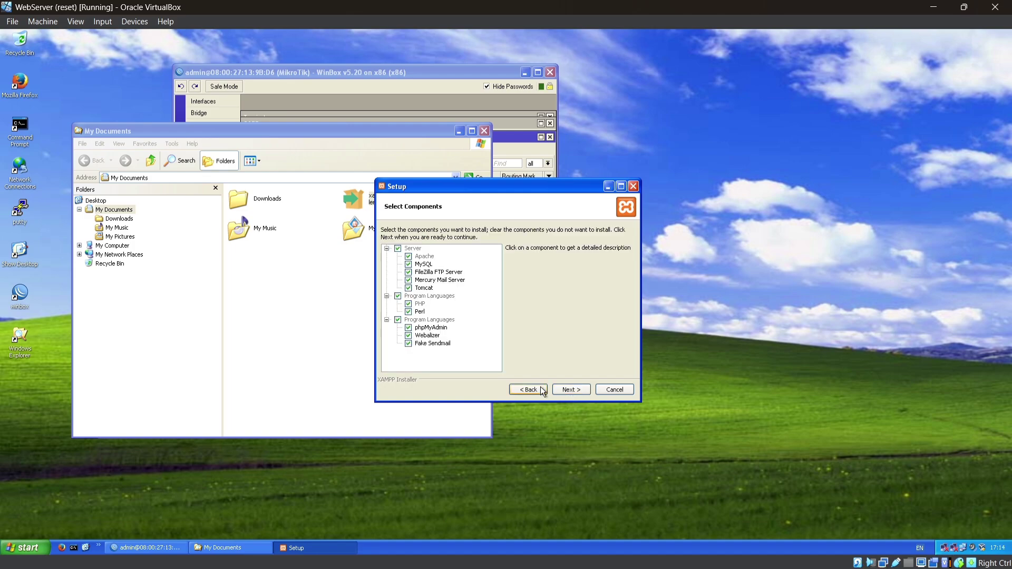
{"action": "left_click", "coordinate": [409, 264]}
{"action": "left_click", "coordinate": [408, 272]}
{"action": "left_click", "coordinate": [408, 280]}
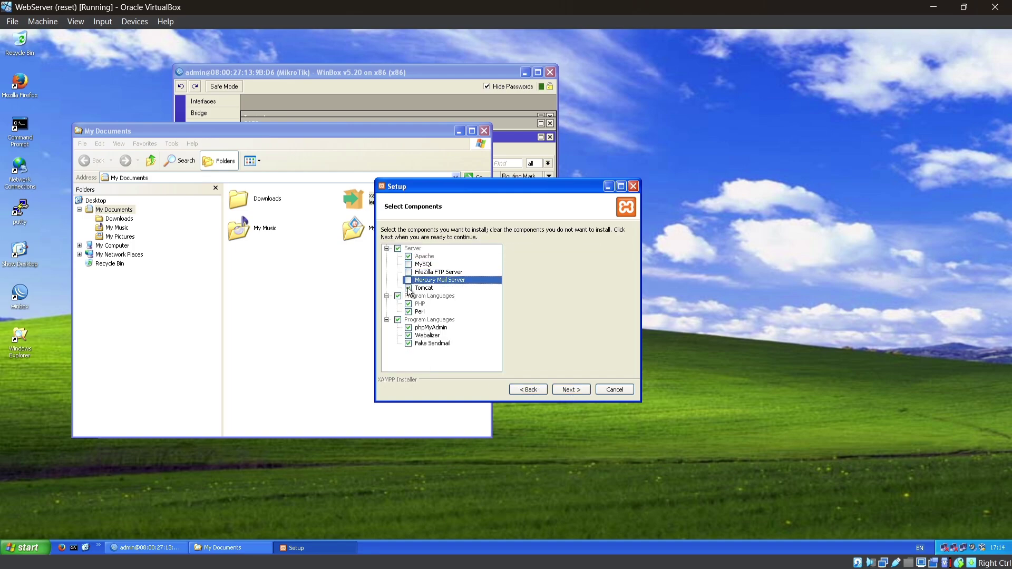
{"action": "left_click", "coordinate": [409, 288]}
{"action": "left_click", "coordinate": [408, 311]}
{"action": "left_click", "coordinate": [409, 327]}
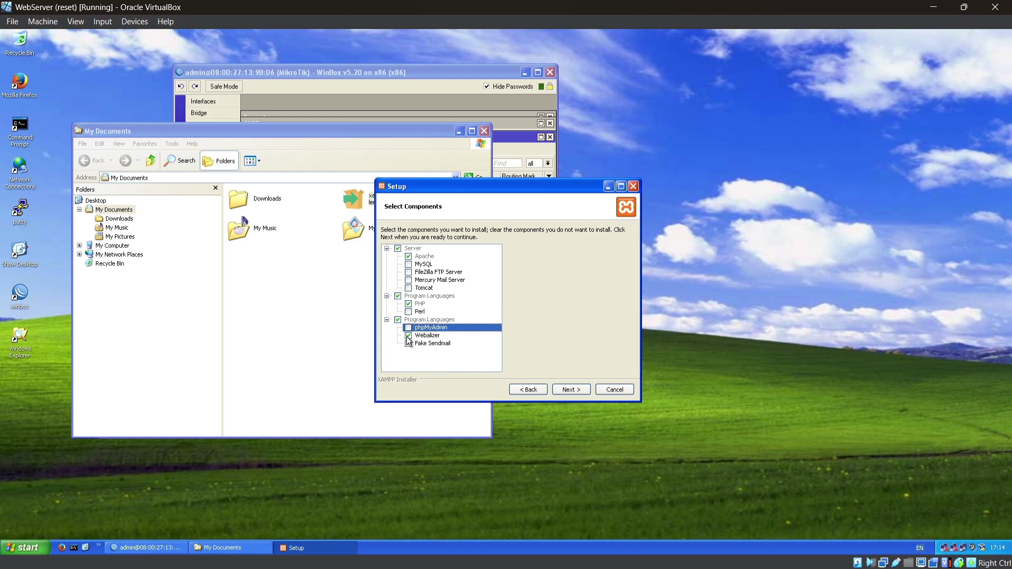
{"action": "left_click", "coordinate": [409, 335]}
{"action": "left_click", "coordinate": [409, 344]}
{"action": "left_click", "coordinate": [564, 391]}
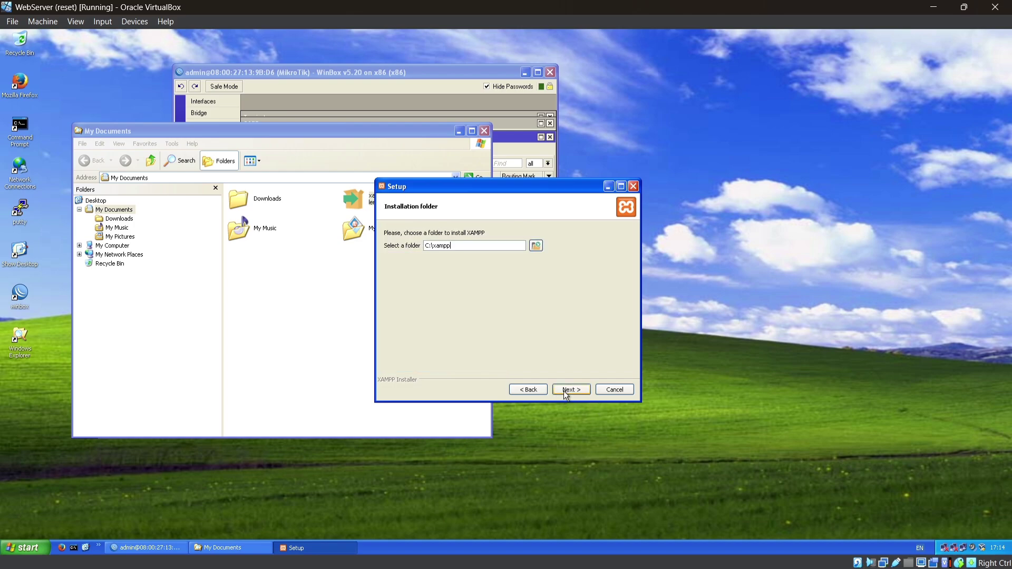
Install XAMPP in C:\xampp and finish the setup with the Control Panel starting, accepting Internet Explorer as the default browser.
{"action": "left_click", "coordinate": [564, 390]}
{"action": "left_click", "coordinate": [564, 390]}
{"action": "left_click", "coordinate": [564, 390]}
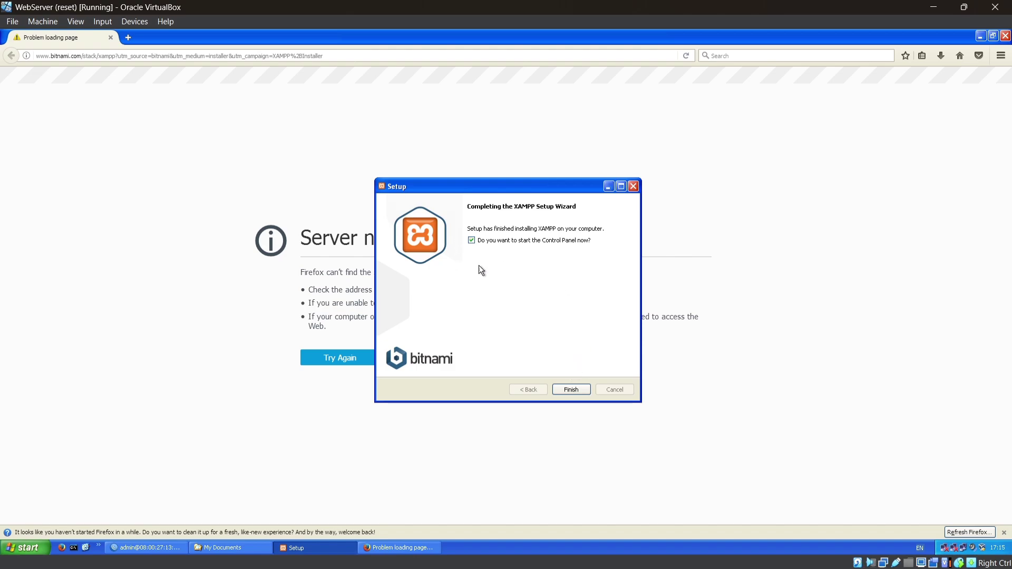
{"action": "left_click", "coordinate": [564, 391]}
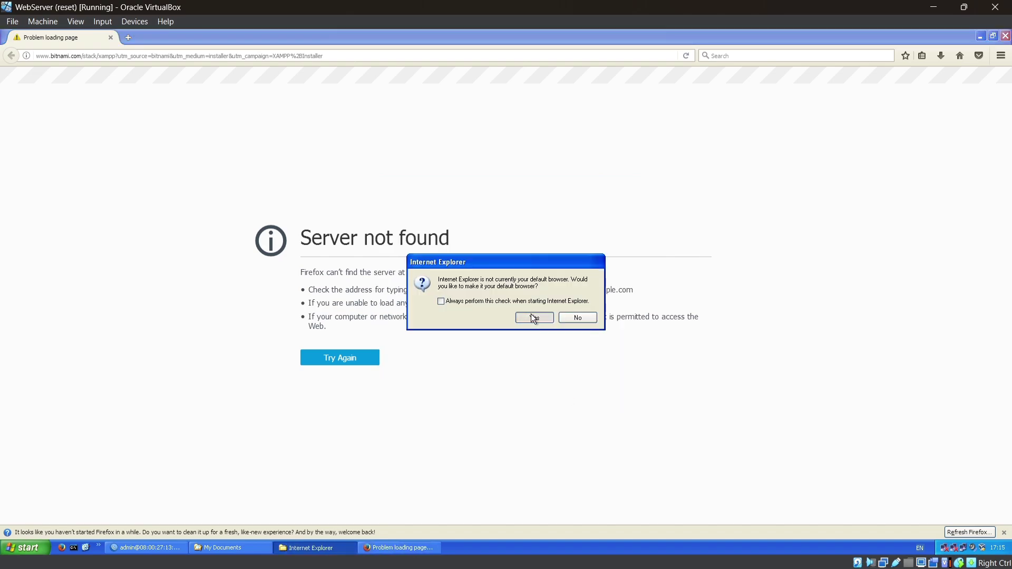
{"action": "left_click", "coordinate": [531, 315]}
{"action": "left_click", "coordinate": [490, 299]}
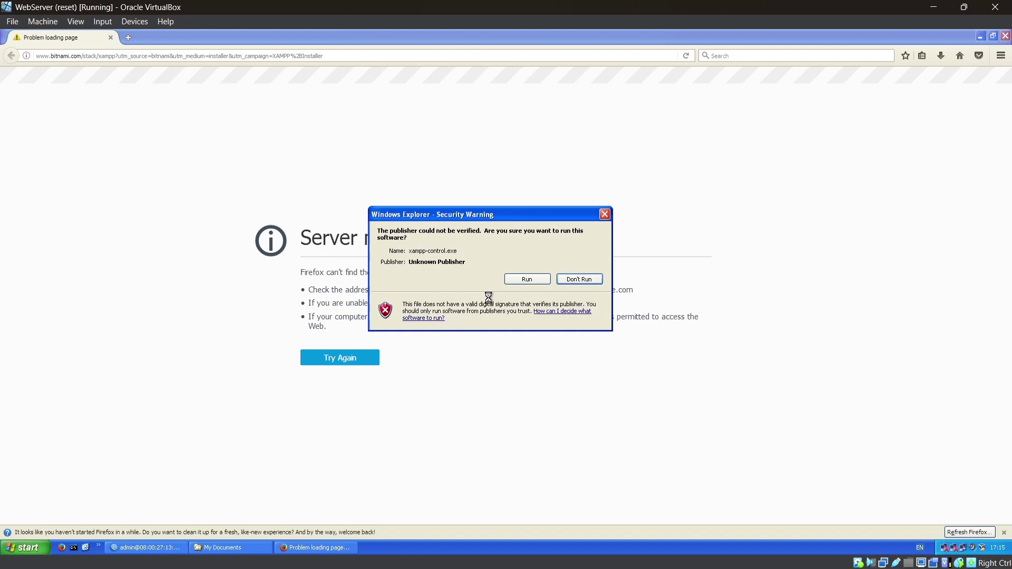
Allow xampp-control.exe to run and start the Apache module, minimizing the XAMPP Control Panel when done.
{"action": "left_click", "coordinate": [521, 280]}
{"action": "left_click", "coordinate": [193, 91]}
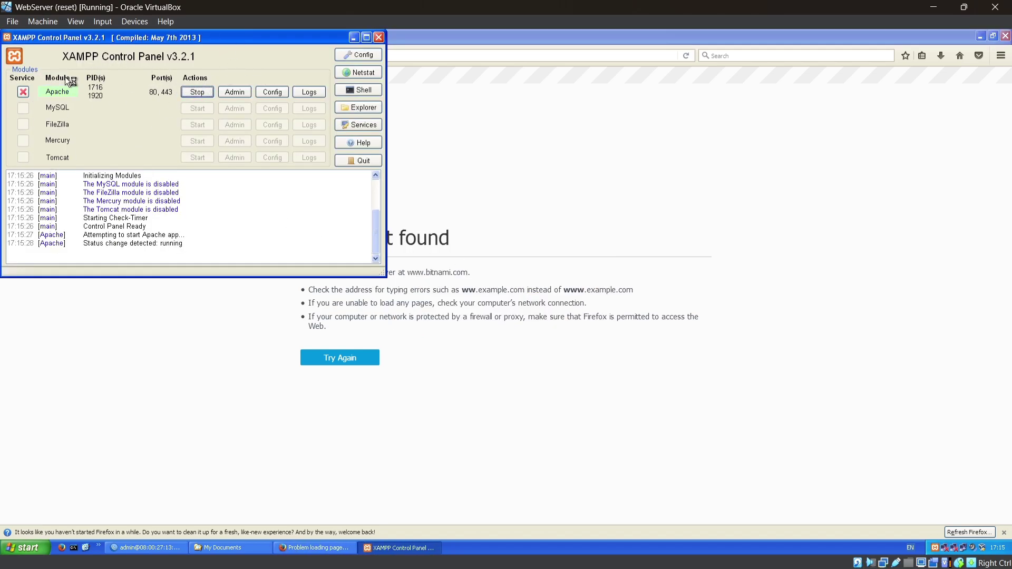
{"action": "left_click", "coordinate": [352, 37]}
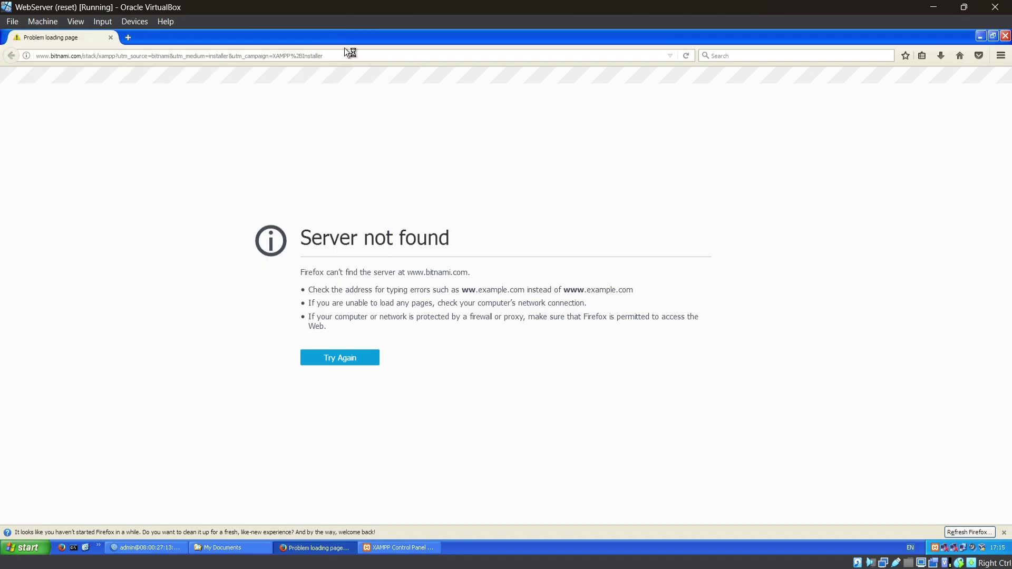
Load localhost in Firefox to test the web server, then minimize the browser.
{"action": "left_click", "coordinate": [341, 56]}
{"action": "type", "text": "local"}
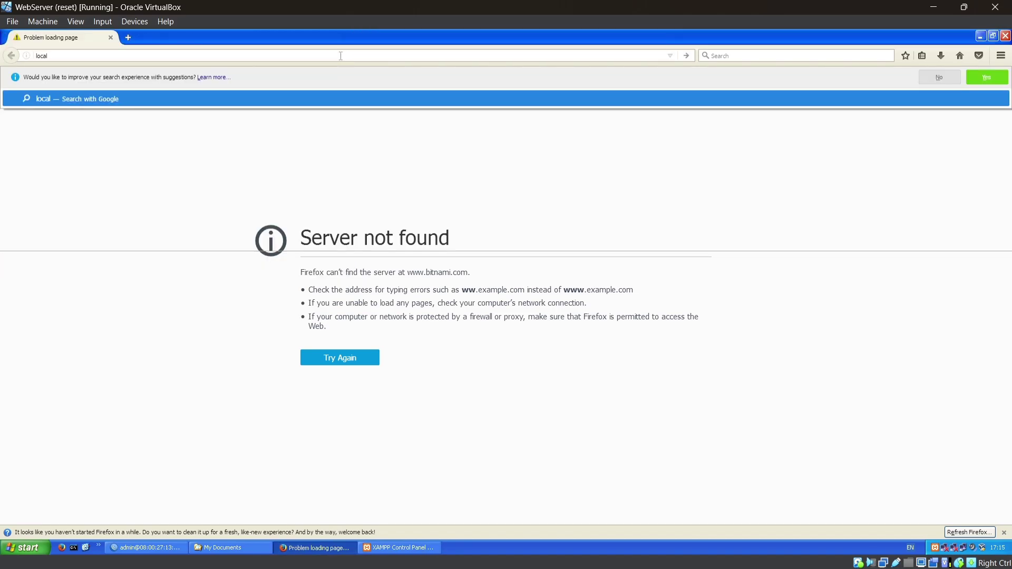
{"action": "type", "text": "host"}
{"action": "key", "text": "Return"}
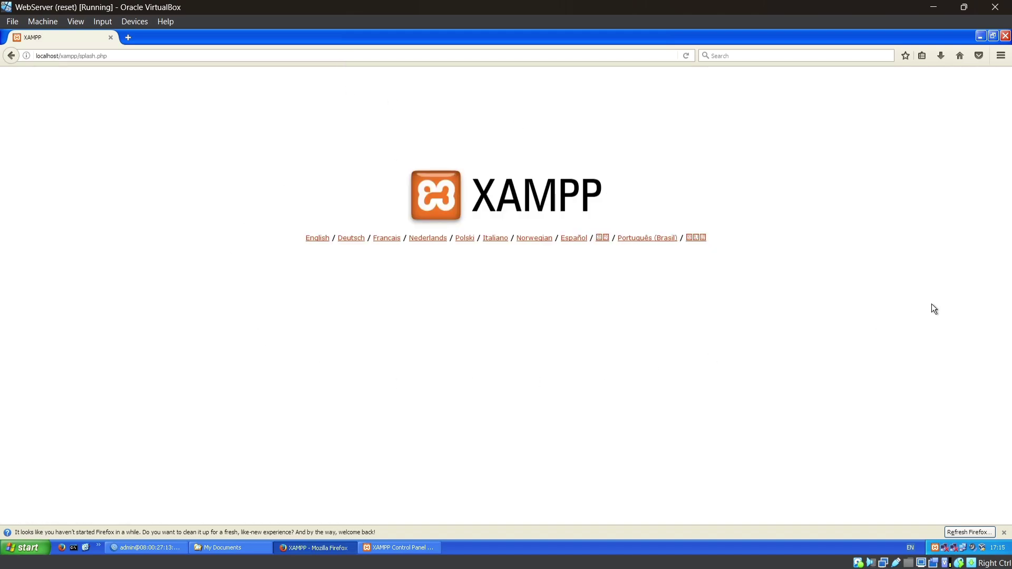
{"action": "left_click", "coordinate": [978, 40]}
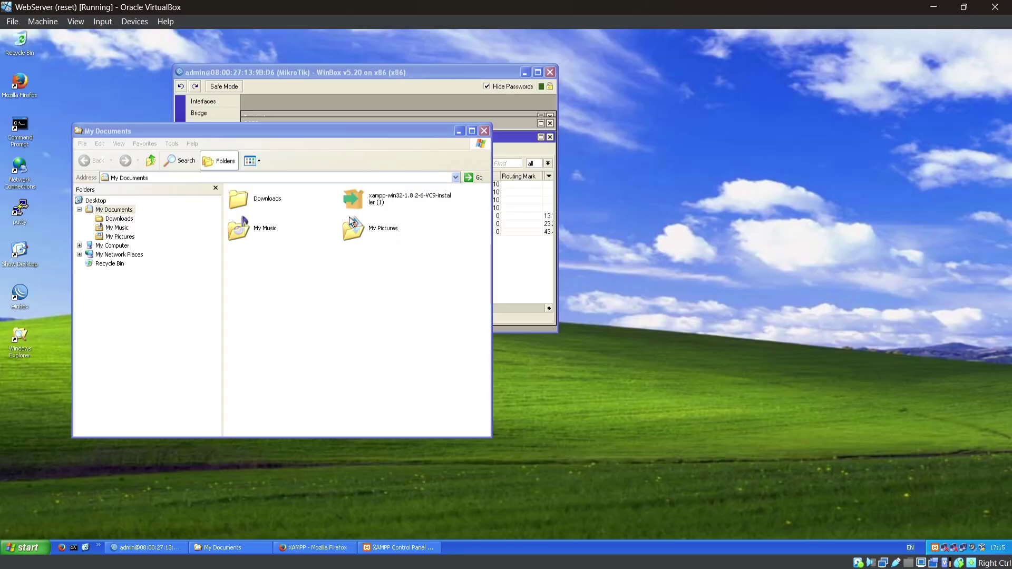
Maximize the file explorer, browse to C:\xampp\htdocs and show its contents in Details view.
{"action": "left_click", "coordinate": [471, 130]}
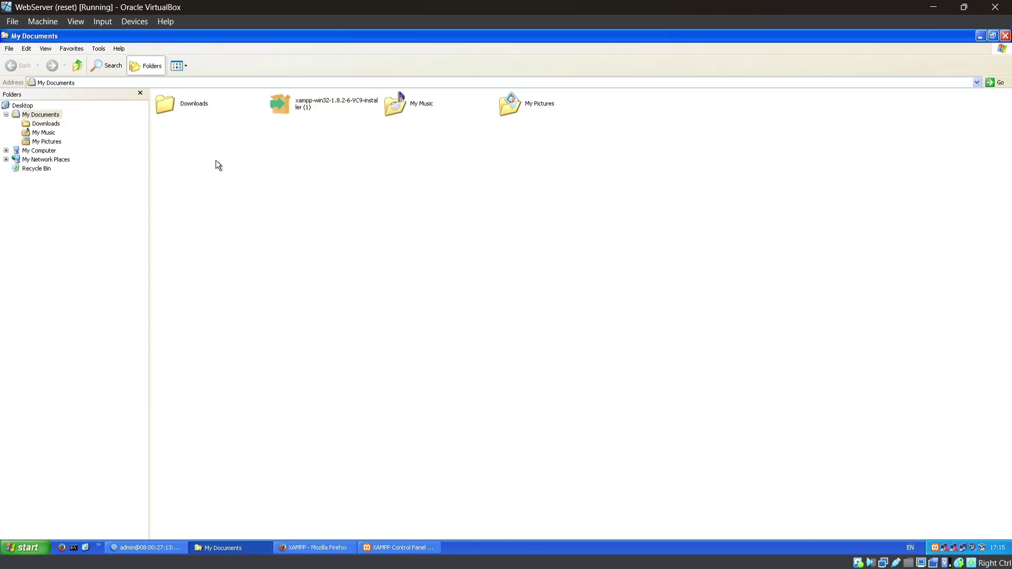
{"action": "left_click", "coordinate": [51, 149]}
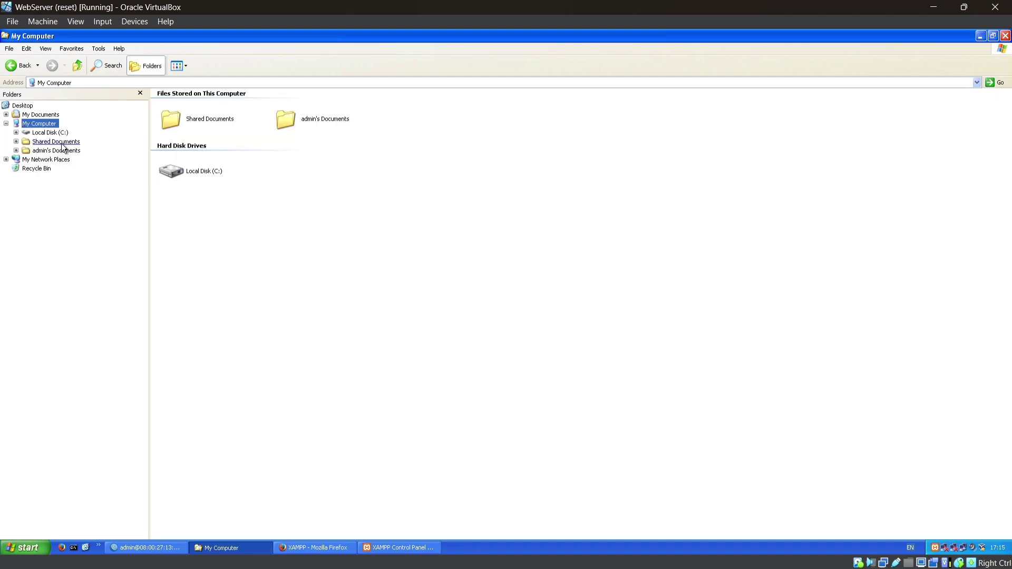
{"action": "left_click", "coordinate": [183, 172]}
{"action": "double_click", "coordinate": [182, 169]}
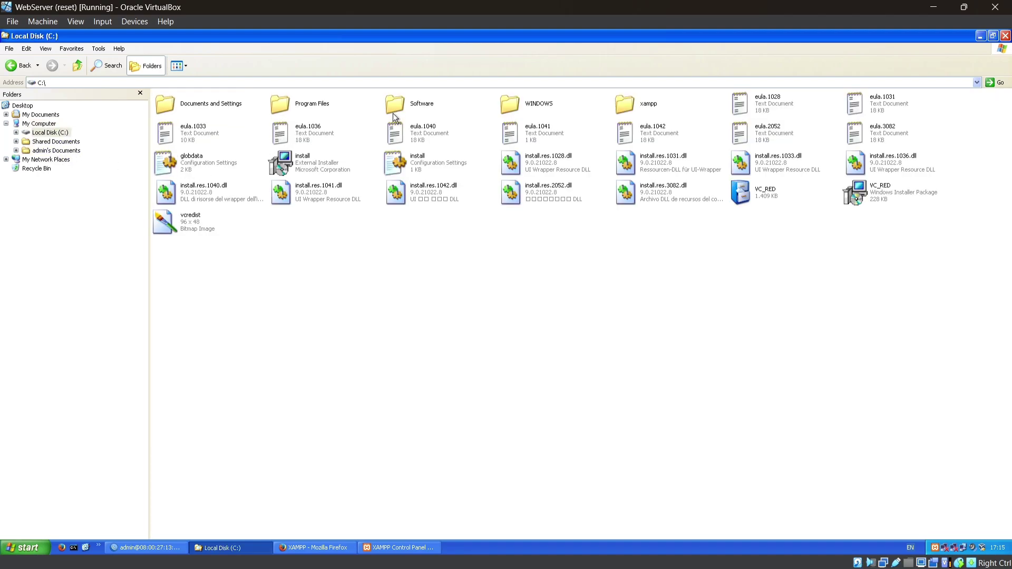
{"action": "double_click", "coordinate": [628, 107]}
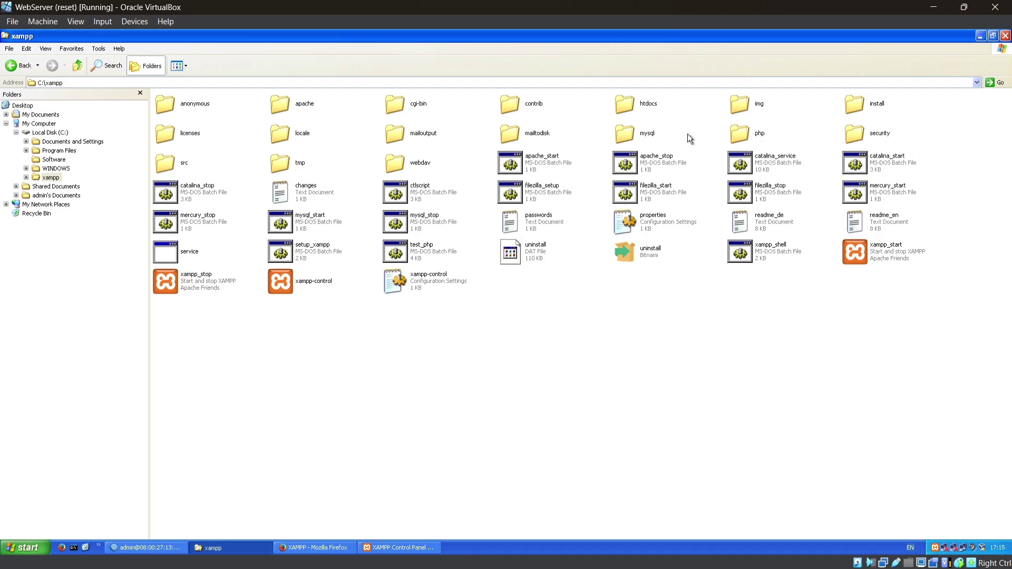
{"action": "double_click", "coordinate": [644, 103]}
{"action": "left_click", "coordinate": [178, 66]}
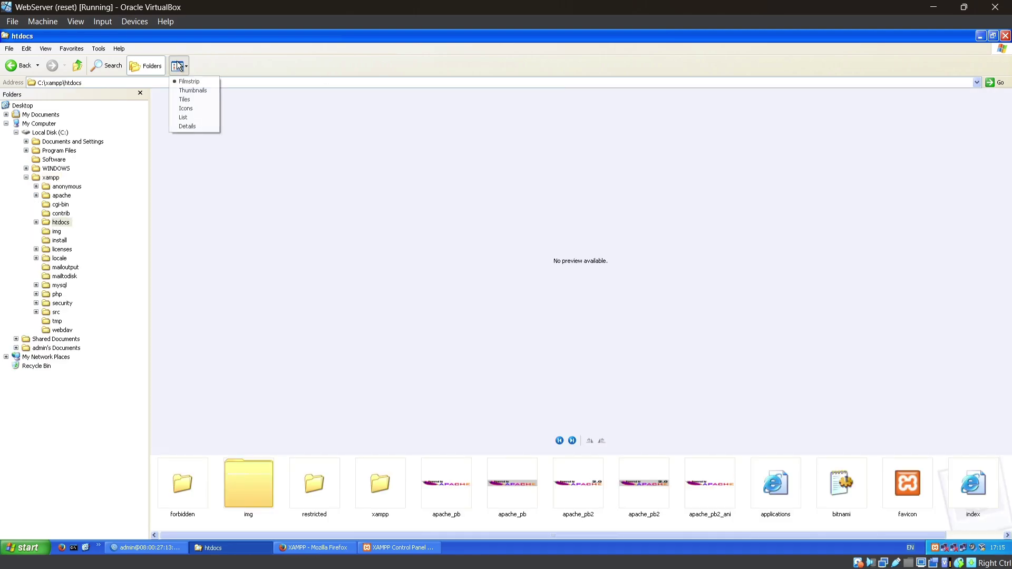
{"action": "left_click", "coordinate": [191, 128]}
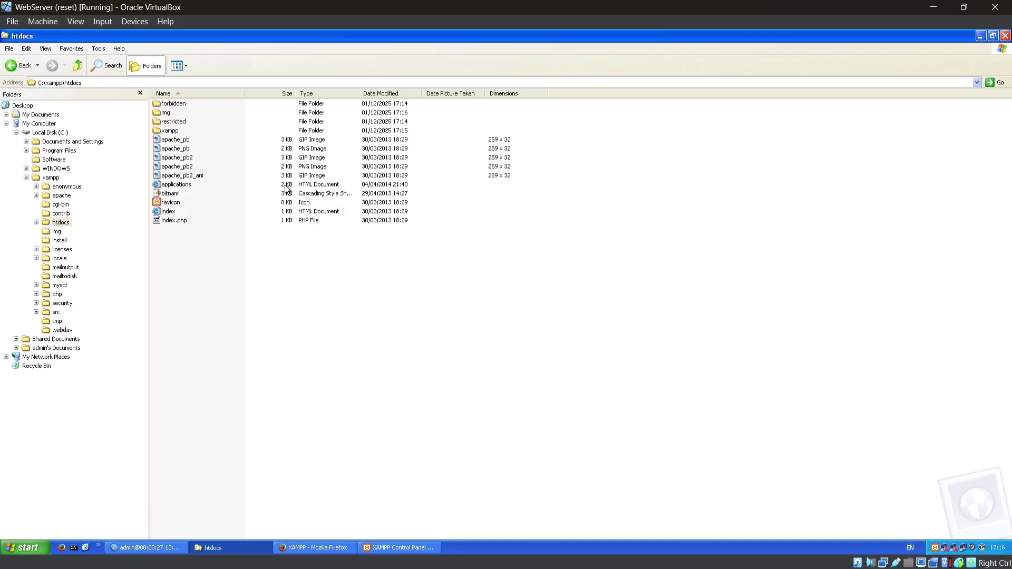
Rename the index.php file in htdocs to index.phpXX.
{"action": "left_click", "coordinate": [185, 221]}
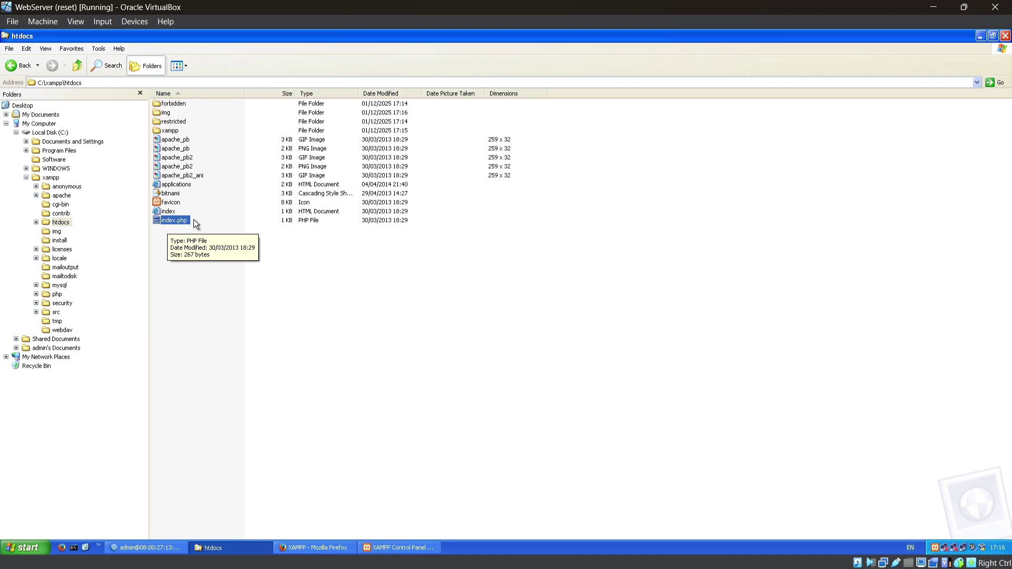
{"action": "key", "text": "F2"}
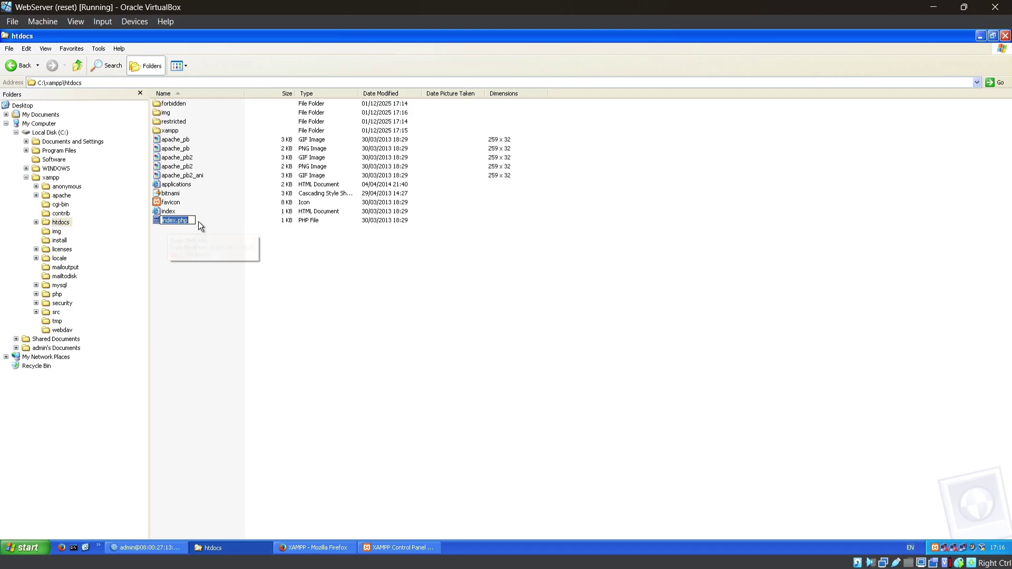
{"action": "left_click", "coordinate": [194, 221]}
{"action": "type", "text": "XX"}
{"action": "key", "text": "Return"}
{"action": "left_click", "coordinate": [207, 260]}
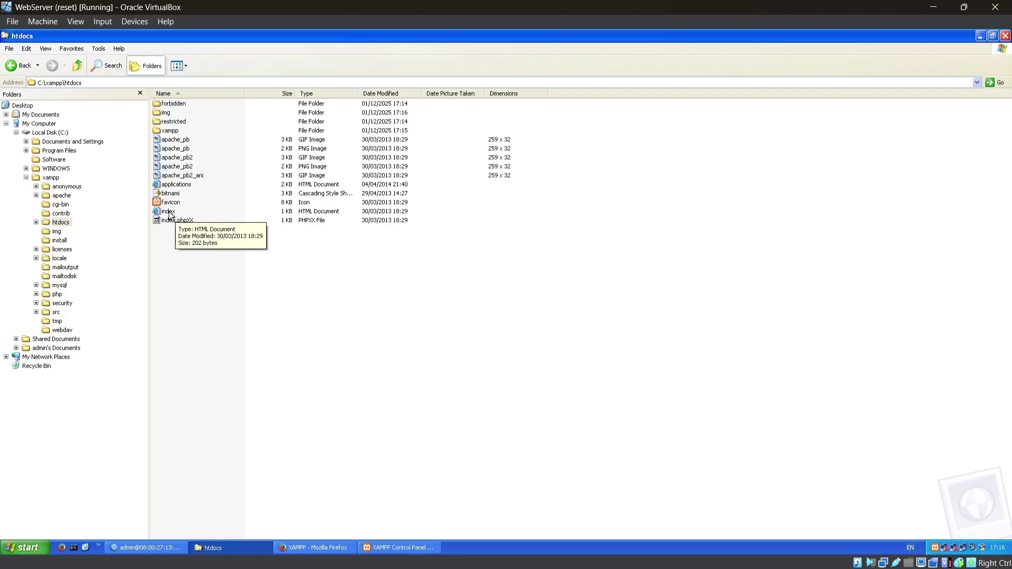
Open the index HTML document in htdocs for editing in Notepad.
{"action": "left_click", "coordinate": [174, 211]}
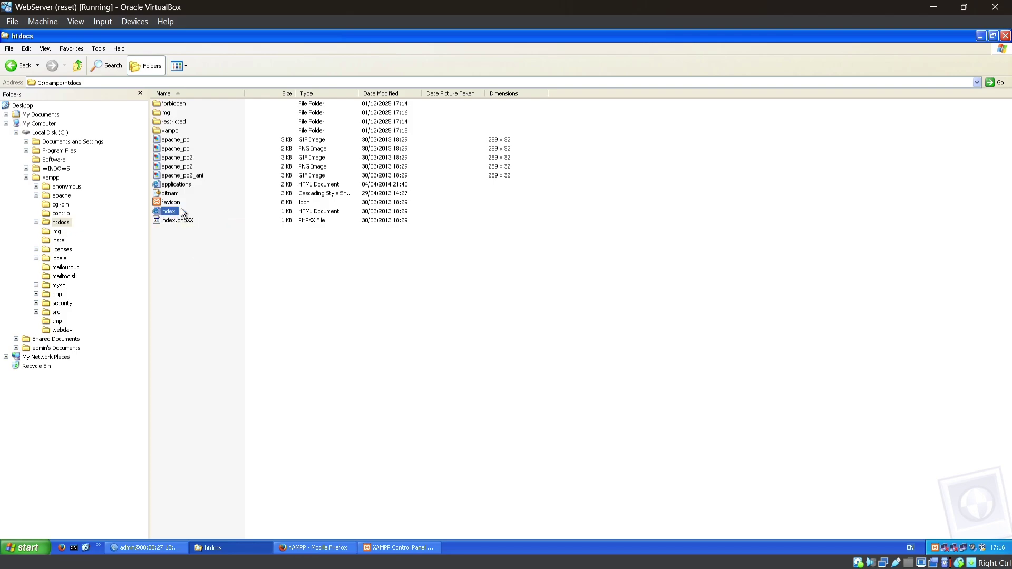
{"action": "right_click", "coordinate": [166, 207]}
{"action": "left_click", "coordinate": [185, 243]}
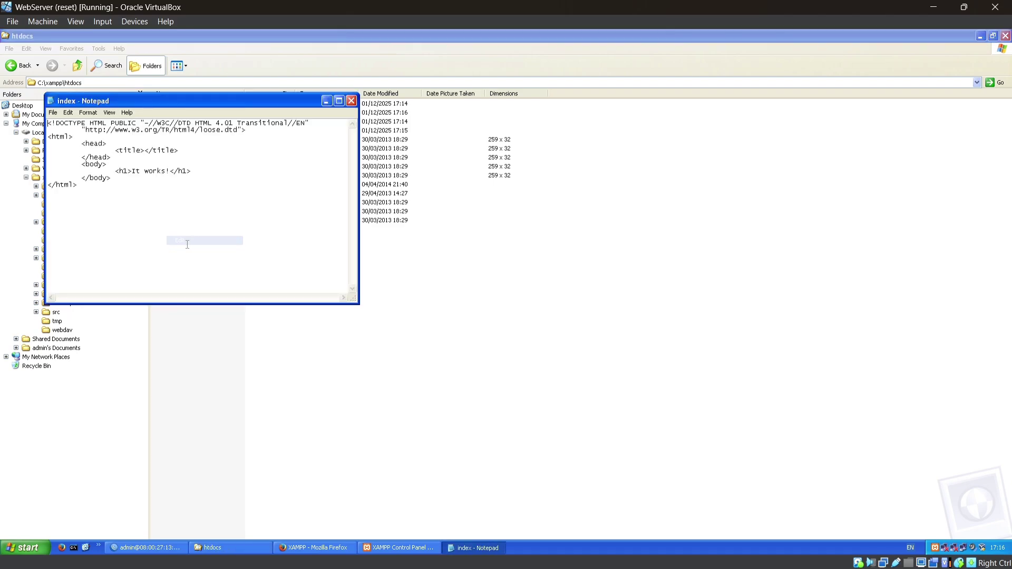
Switch to Chrome and copy the H1 and H2 lines of the index.html script from the assignment PDF, then return to the WebServer virtual machine.
{"action": "left_click", "coordinate": [209, 553]}
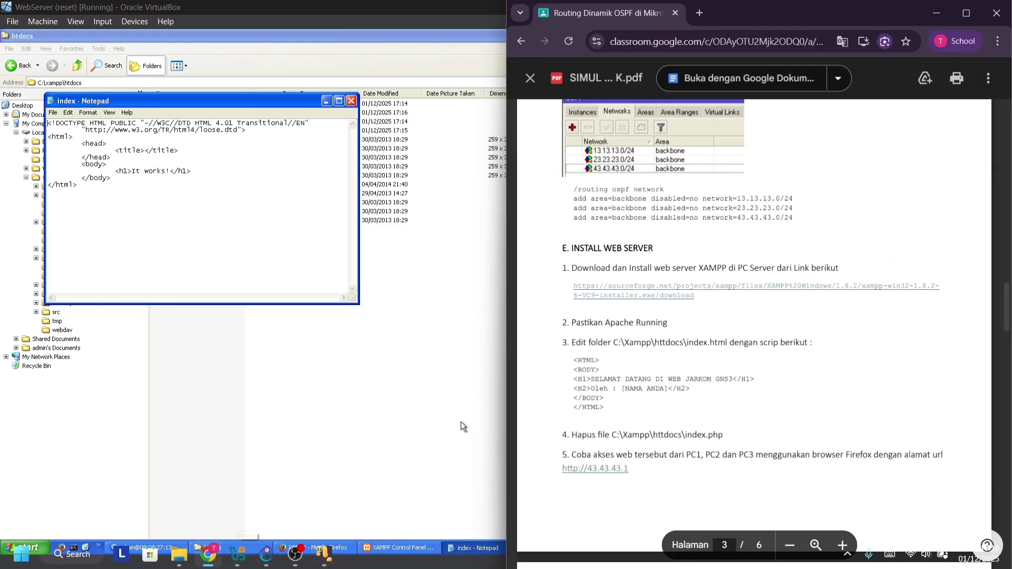
{"action": "left_click_drag", "start_coordinate": [703, 389], "coordinate": [546, 376]}
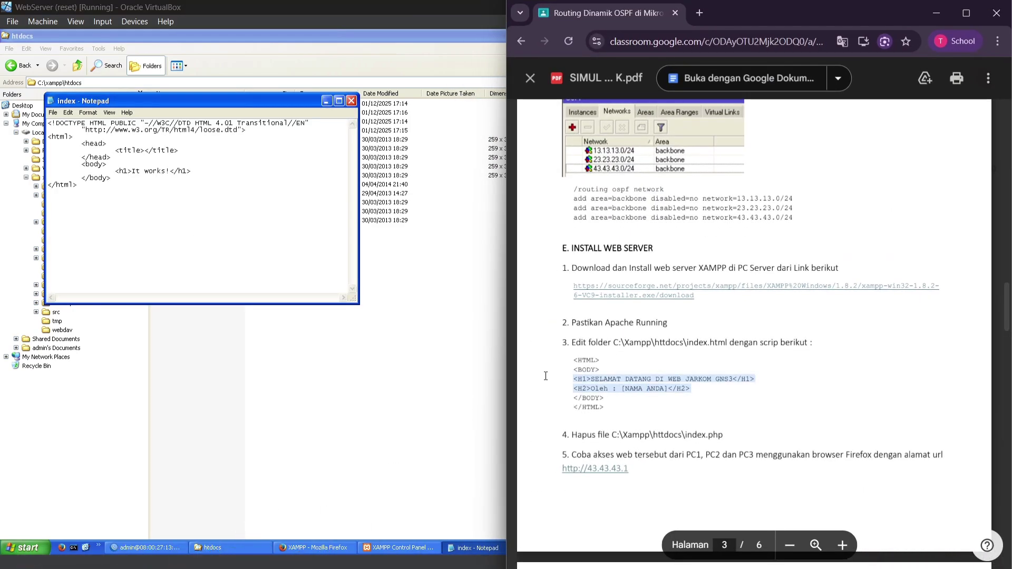
{"action": "right_click", "coordinate": [583, 379]}
{"action": "left_click", "coordinate": [604, 402]}
{"action": "left_click", "coordinate": [936, 13]}
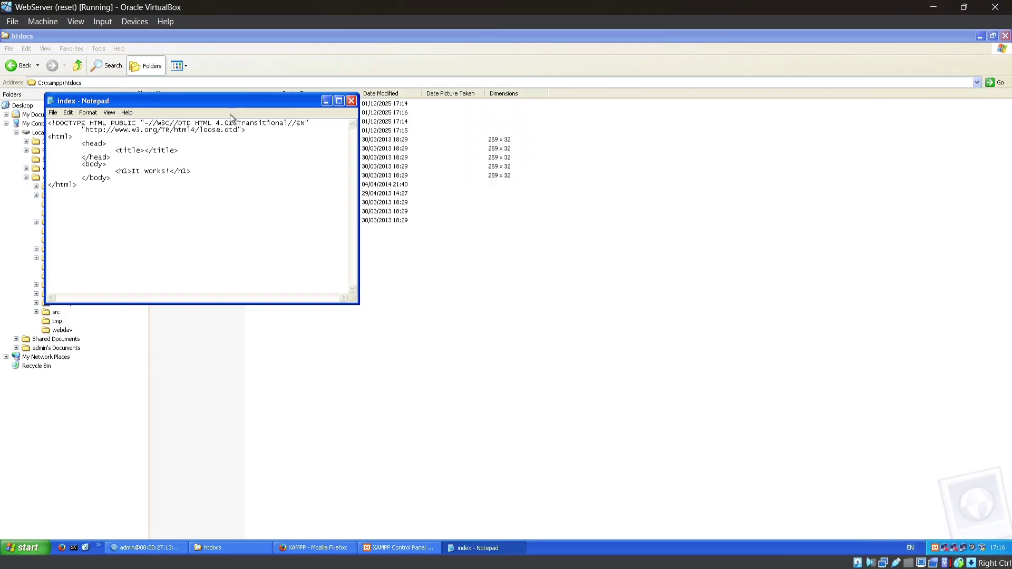
Replace the "It works!" heading with the copied H1 and H2 lines and indent the H2 line to match the H1 line.
{"action": "left_click_drag", "start_coordinate": [193, 171], "coordinate": [119, 171]}
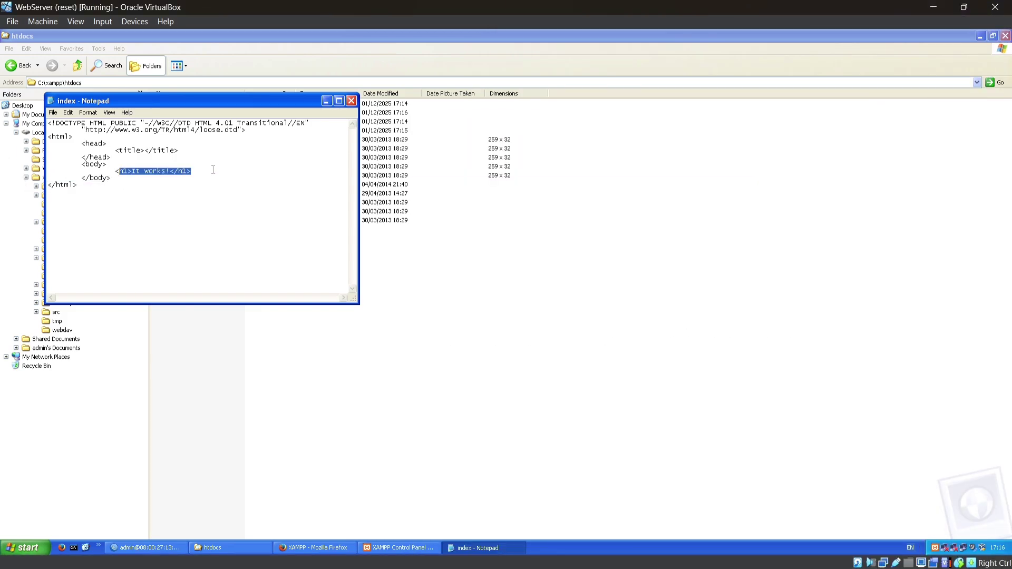
{"action": "key", "text": "ctrl+v"}
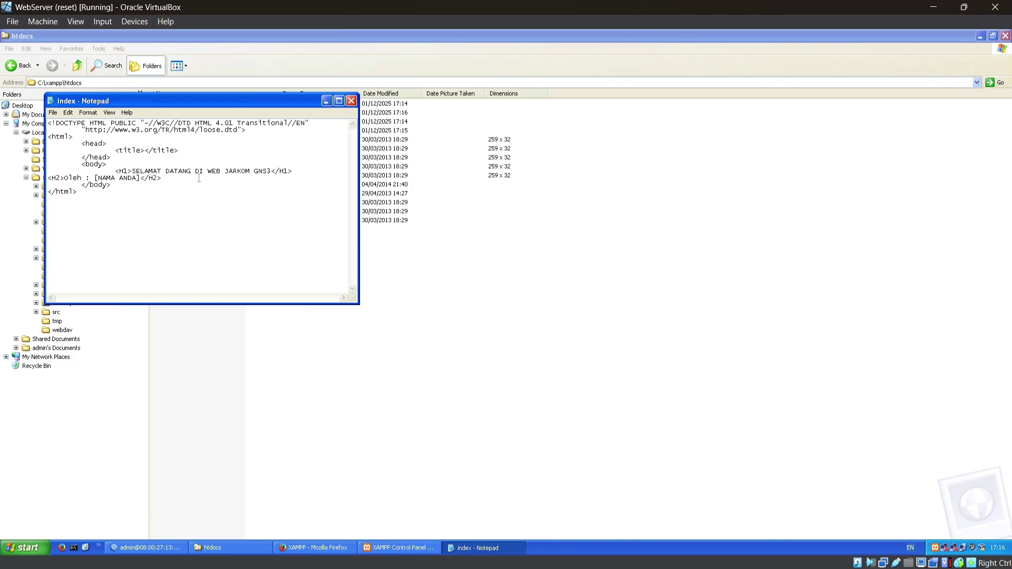
{"action": "key", "text": "Tab"}
{"action": "key", "text": "Tab"}
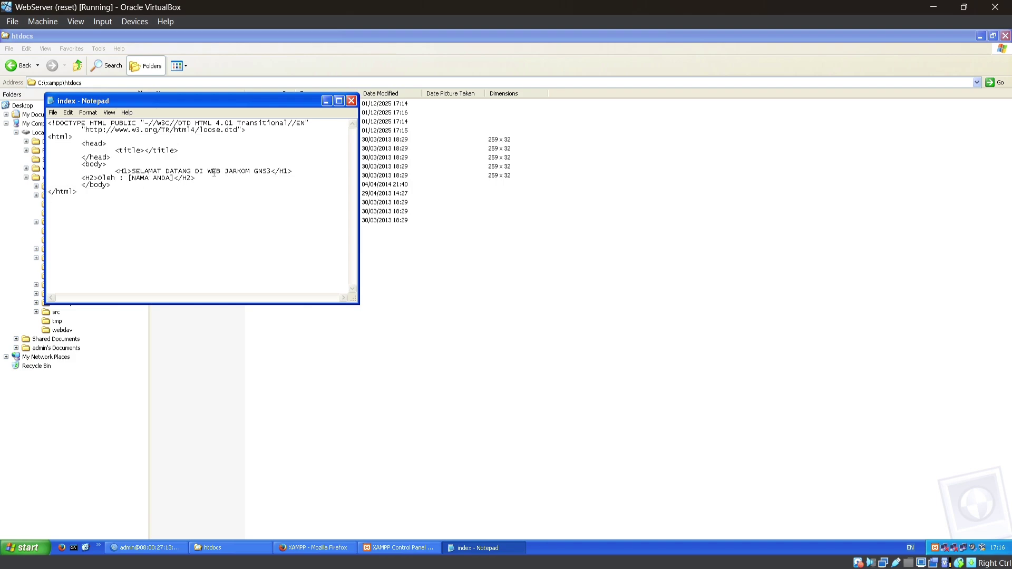
{"action": "left_click", "coordinate": [206, 183]}
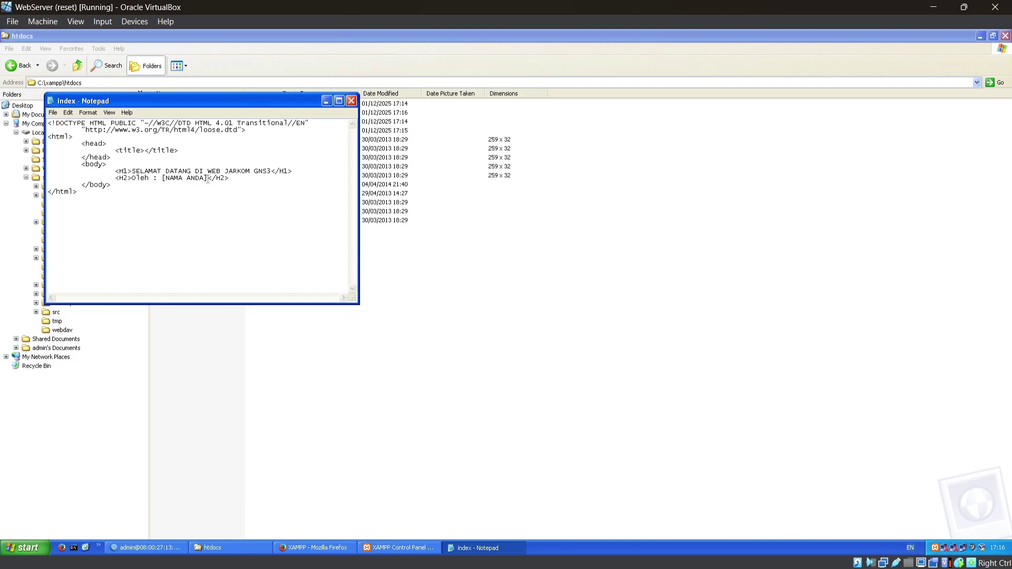
Replace the [NAMA ANDA] placeholder in the H2 line with the student's name, then save the index file and close Notepad.
{"action": "key", "text": "BackSpace"}
{"action": "key", "text": "BackSpace"}
{"action": "key", "text": "BackSpace"}
{"action": "key", "text": "BackSpace"}
{"action": "key", "text": "BackSpace"}
{"action": "key", "text": "BackSpace"}
{"action": "key", "text": "BackSpace"}
{"action": "key", "text": "BackSpace"}
{"action": "key", "text": "BackSpace"}
{"action": "key", "text": "BackSpace"}
{"action": "key", "text": "BackSpace"}
{"action": "type", "text": "Rafie FI"}
{"action": "key", "text": "BackSpace"}
{"action": "type", "text": "irman"}
{"action": "left_click", "coordinate": [351, 101]}
{"action": "left_click", "coordinate": [462, 321]}
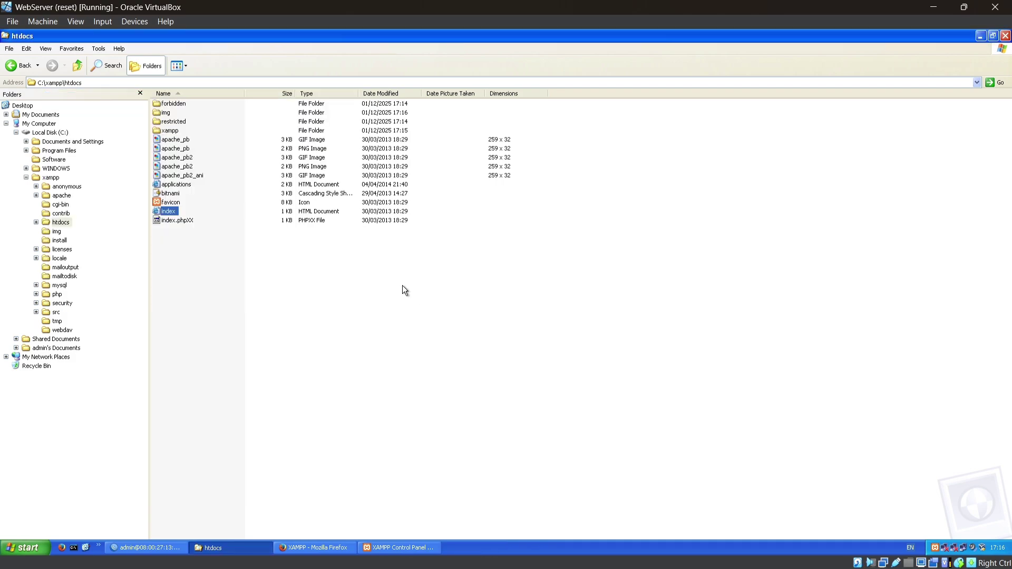
Minimize the htdocs folder and load localhost in Firefox on the web server to check the custom page.
{"action": "left_click", "coordinate": [979, 38]}
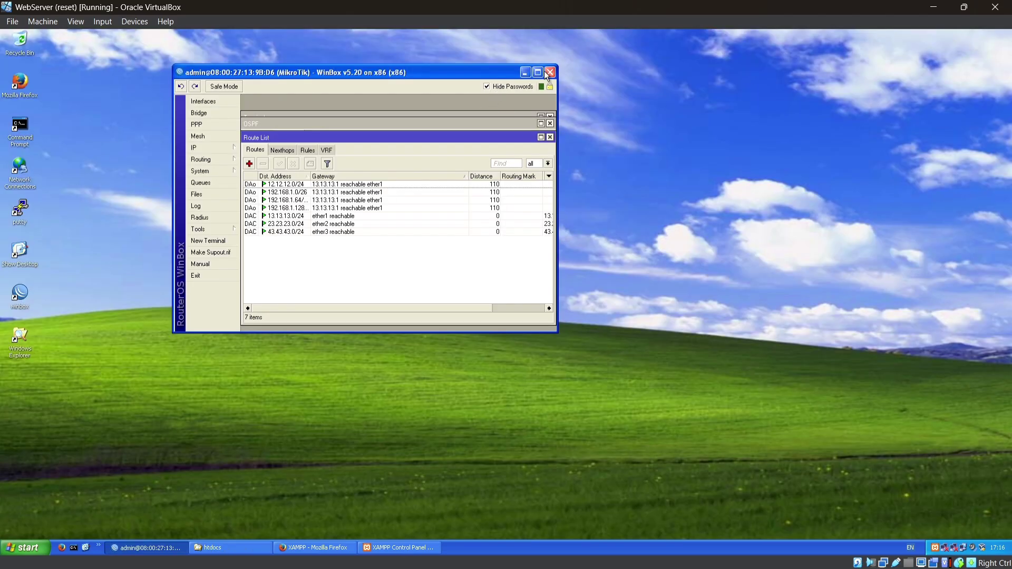
{"action": "left_click", "coordinate": [315, 548]}
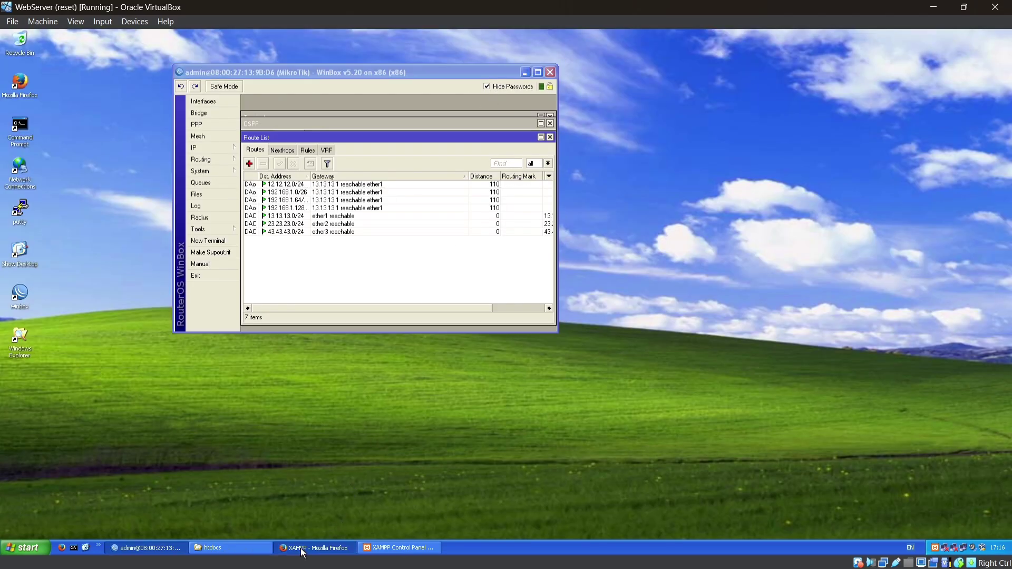
{"action": "left_click", "coordinate": [233, 57]}
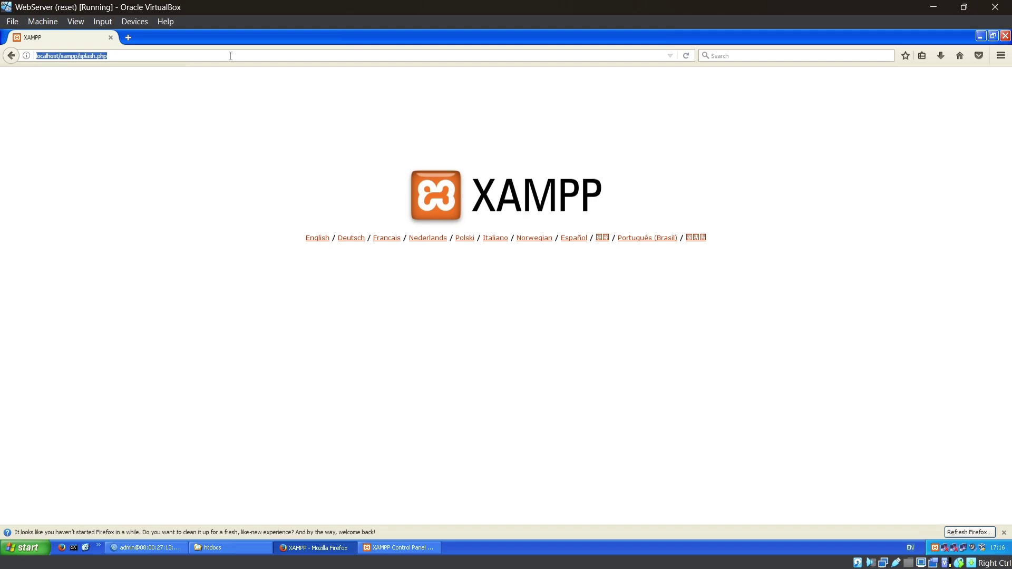
{"action": "type", "text": "localhos"}
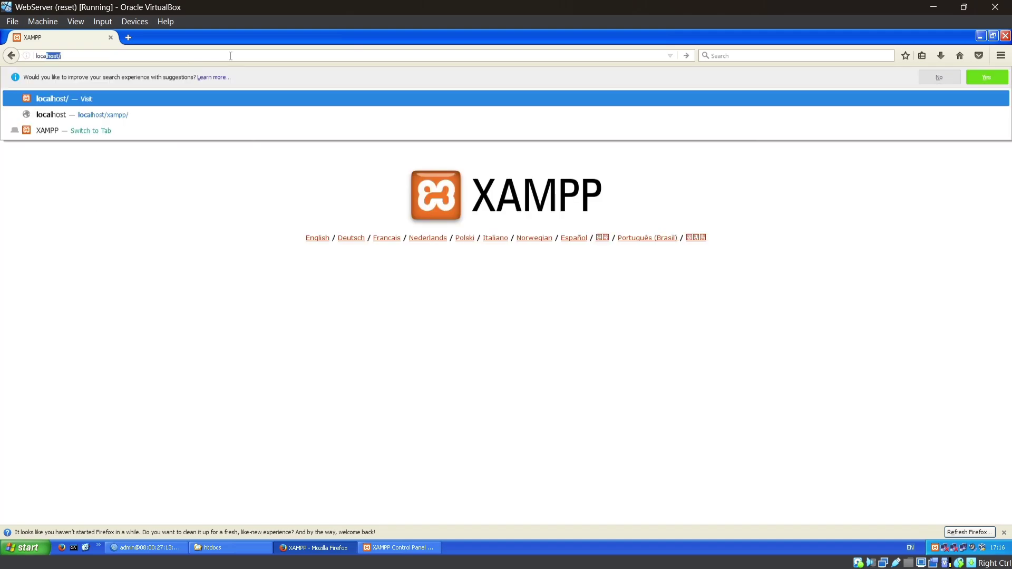
{"action": "type", "text": "t/"}
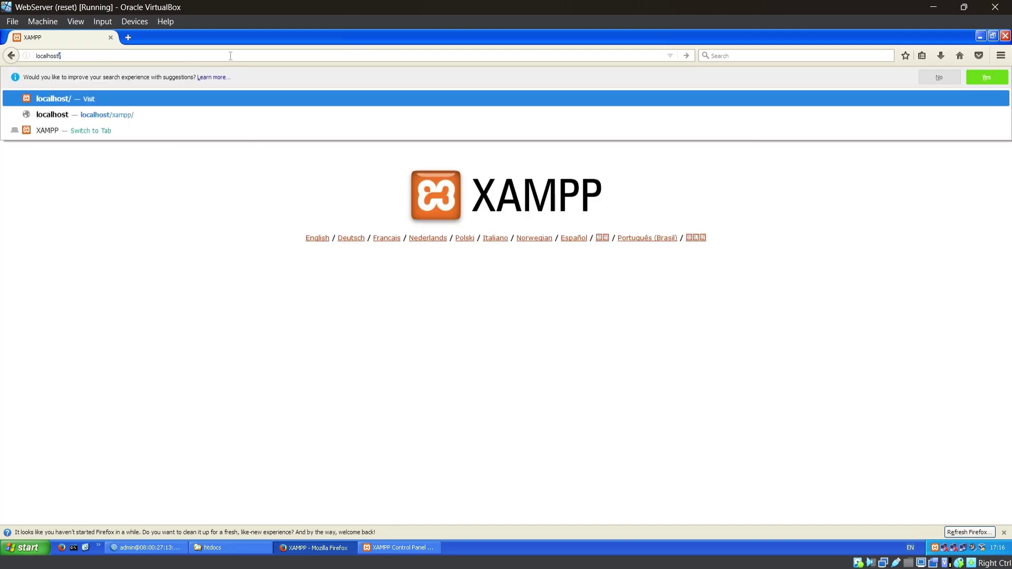
{"action": "key", "text": "Return"}
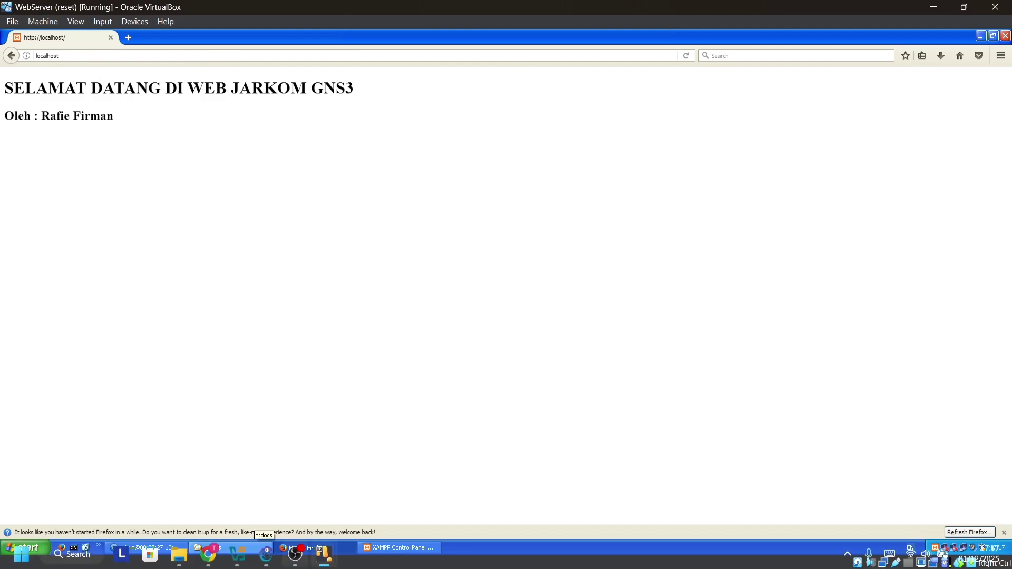
Switch to the PC-1 virtual machine, clear its desktop of open windows and browse to 43.43.43.1 in Firefox.
{"action": "mouse_move", "coordinate": [332, 564]}
{"action": "left_click", "coordinate": [397, 518]}
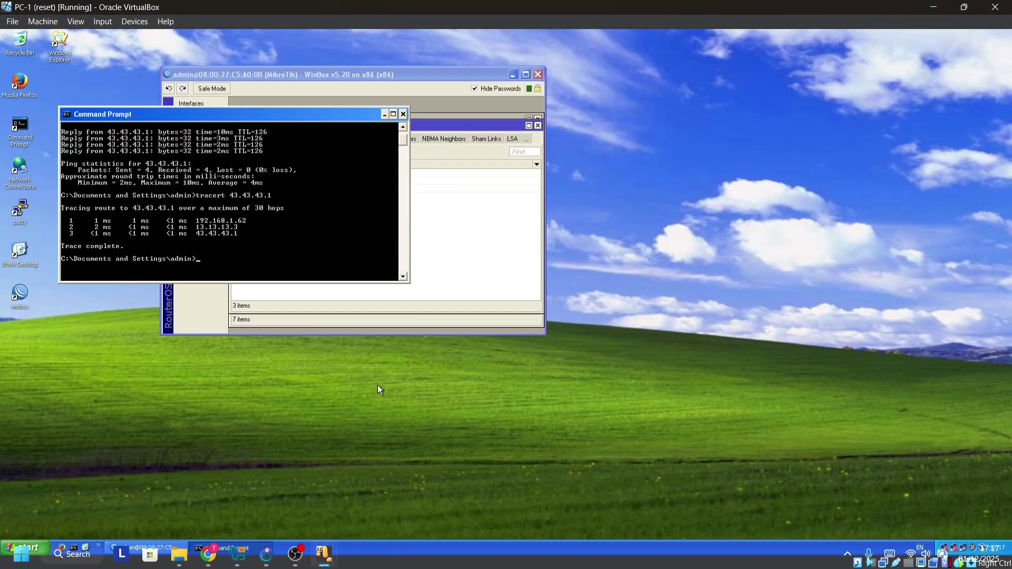
{"action": "left_click", "coordinate": [384, 114]}
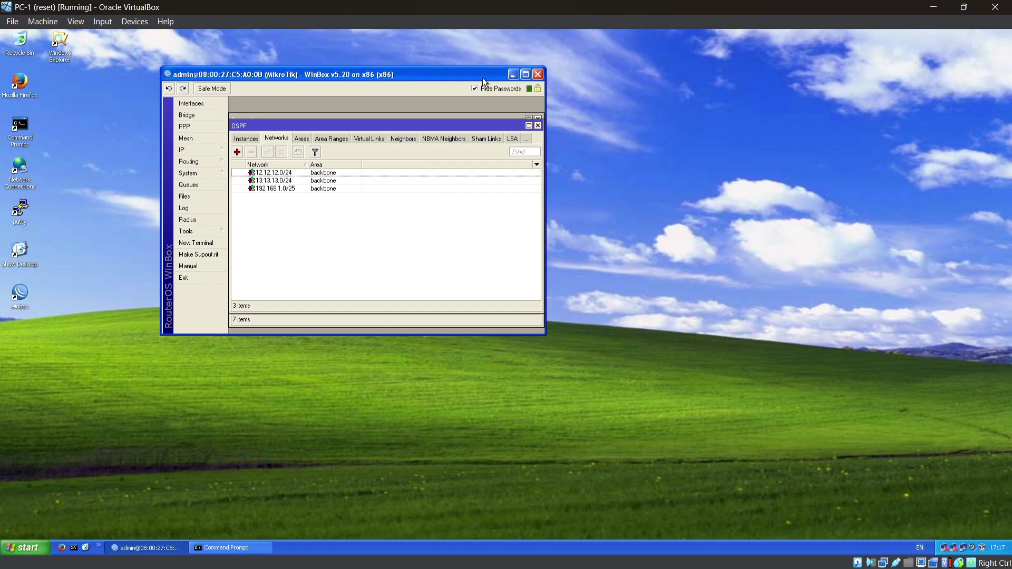
{"action": "left_click", "coordinate": [512, 75]}
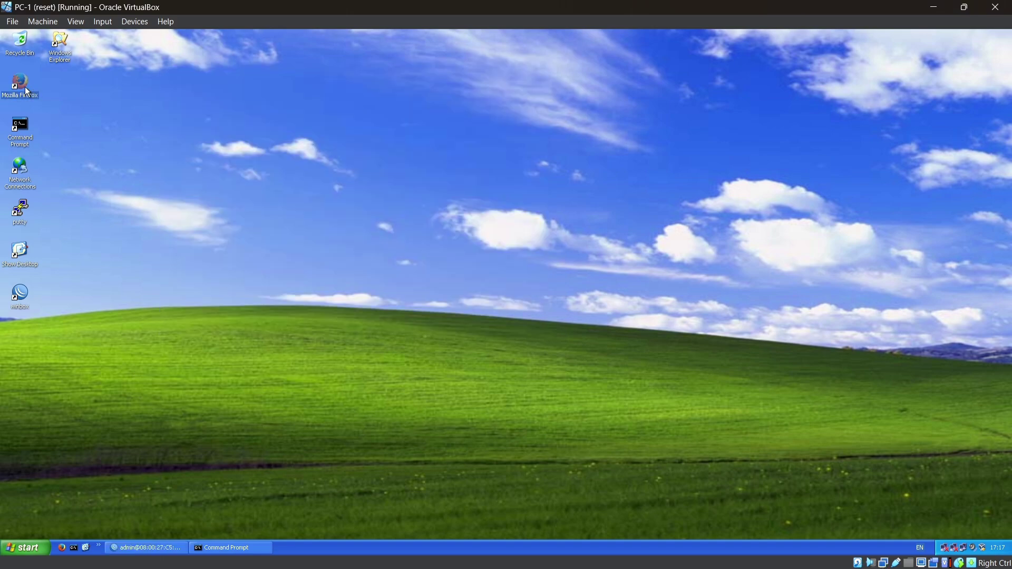
{"action": "double_click", "coordinate": [26, 88]}
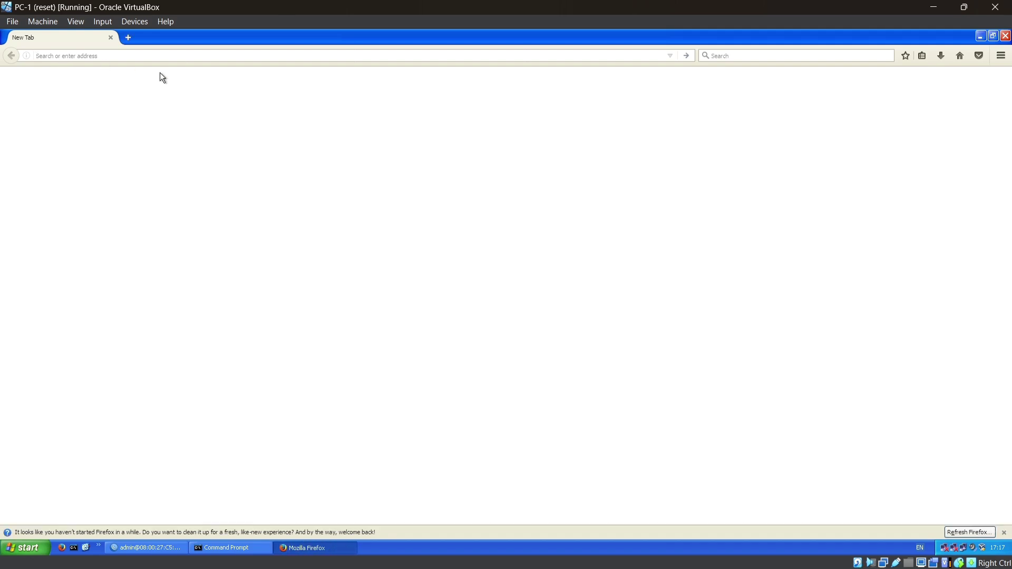
{"action": "type", "text": "43.43.43.1"}
{"action": "key", "text": "Return"}
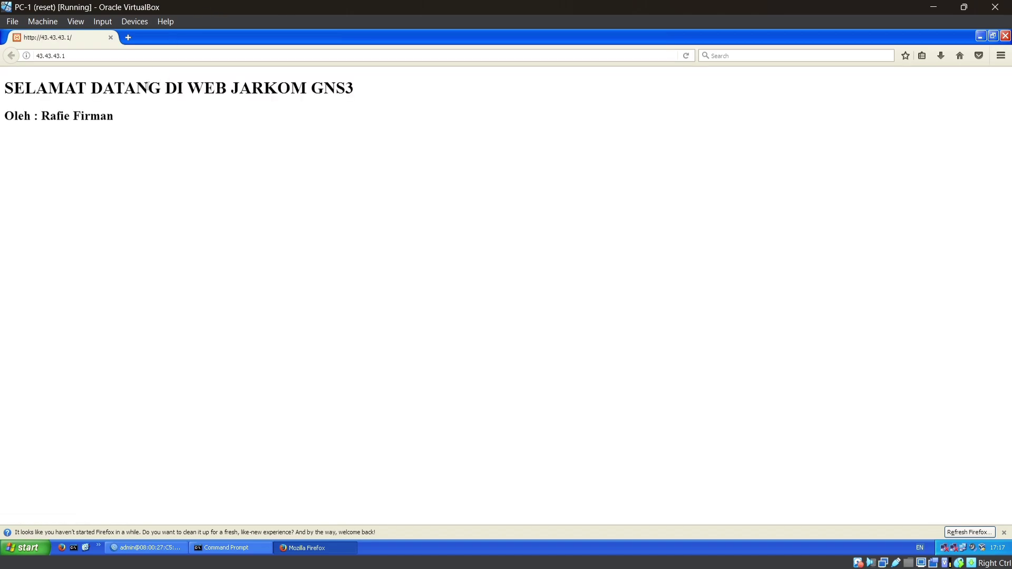
Switch to the PC-3 virtual machine and browse to 43.43.43.1 in Firefox.
{"action": "mouse_move", "coordinate": [345, 567]}
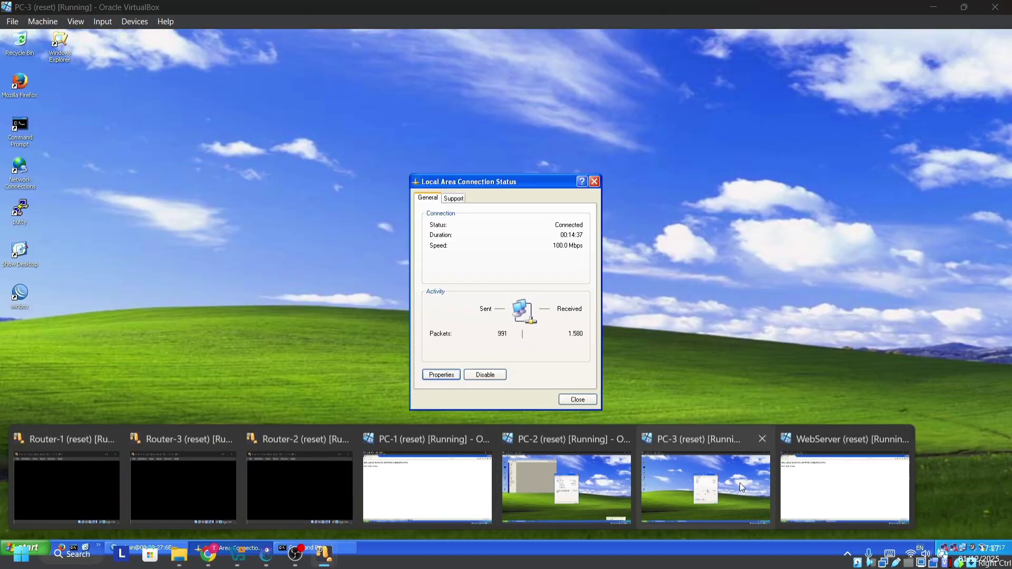
{"action": "left_click", "coordinate": [730, 485]}
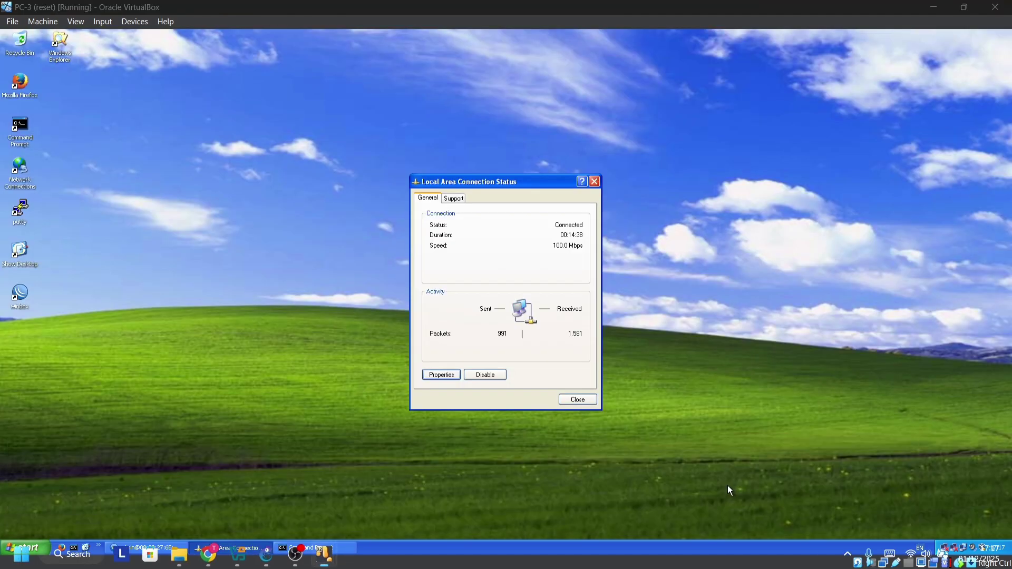
{"action": "double_click", "coordinate": [25, 87]}
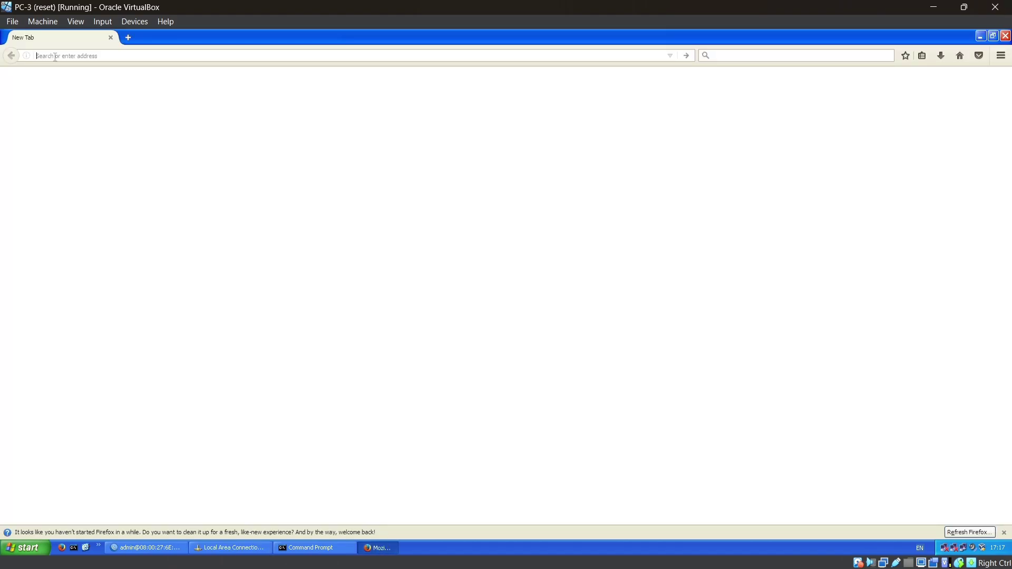
{"action": "type", "text": "43.43."}
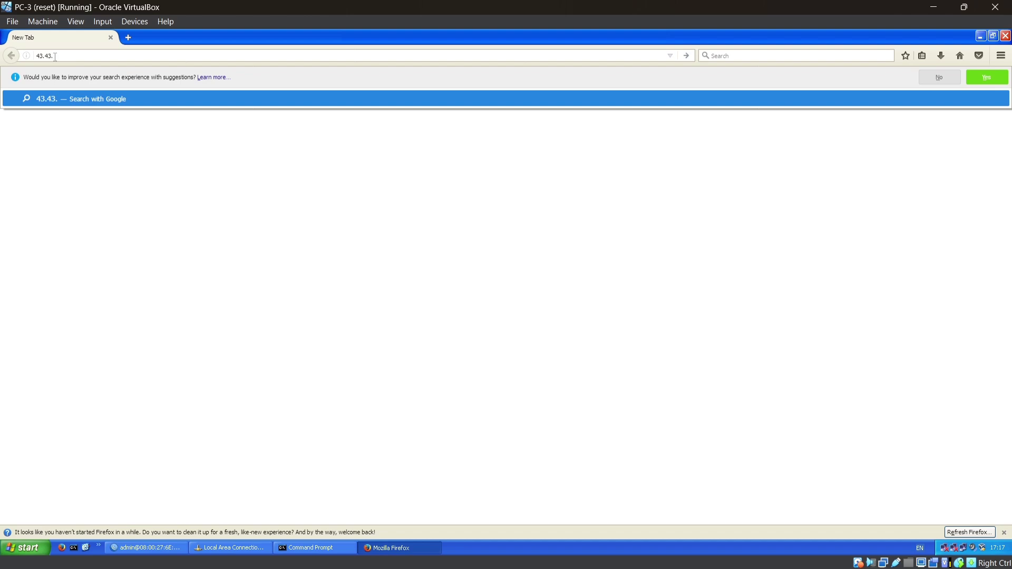
{"action": "type", "text": "43.1"}
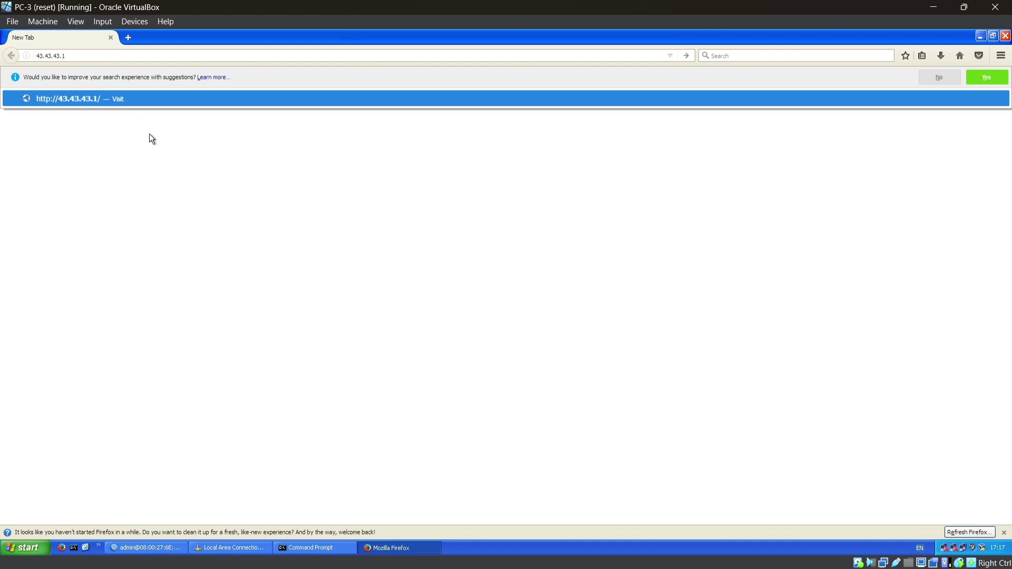
{"action": "key", "text": "Return"}
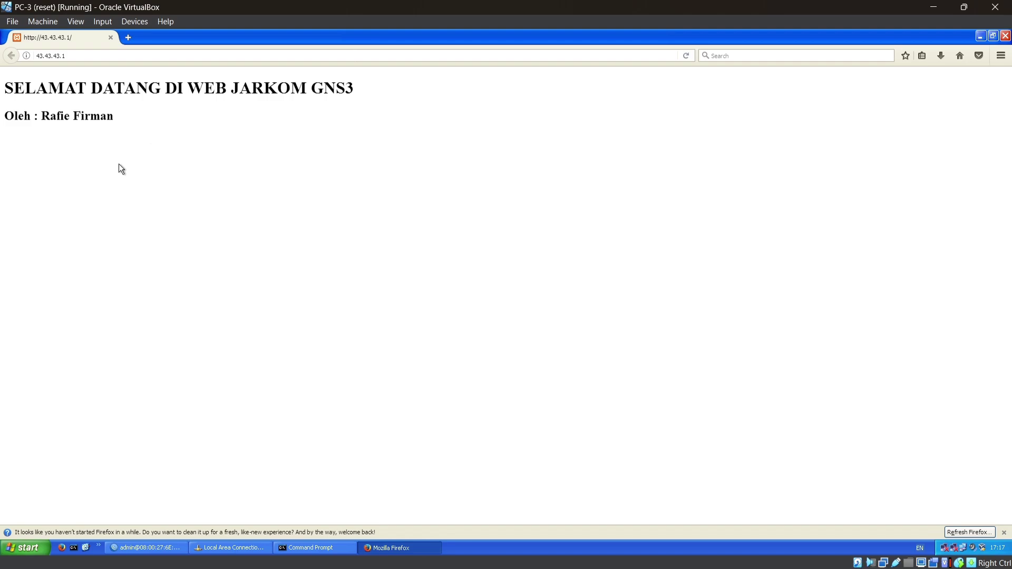
Return to the WebServer virtual machine and allow remote requests in the router's DNS settings in WinBox.
{"action": "mouse_move", "coordinate": [349, 548]}
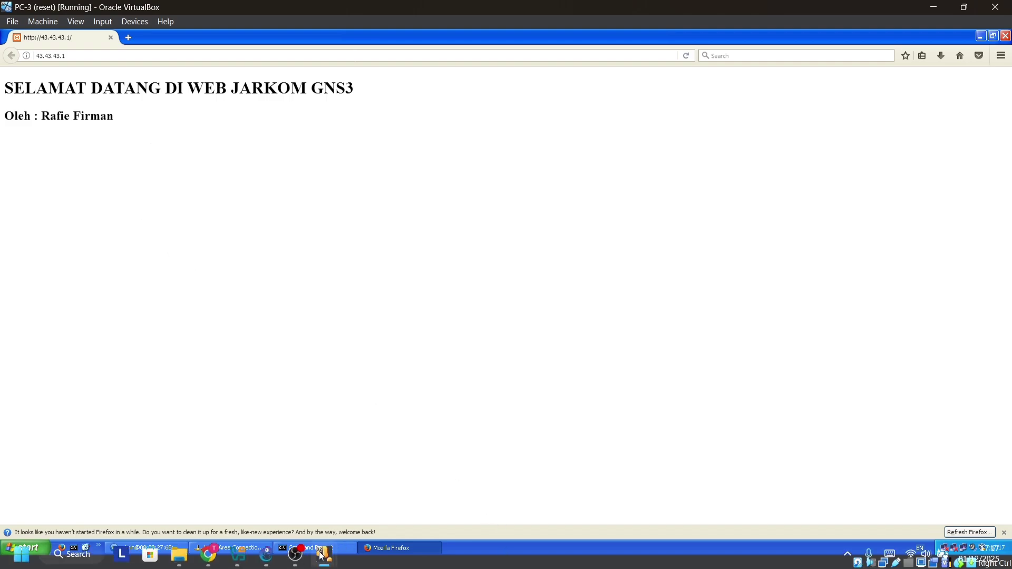
{"action": "mouse_move", "coordinate": [321, 556]}
{"action": "left_click", "coordinate": [802, 469]}
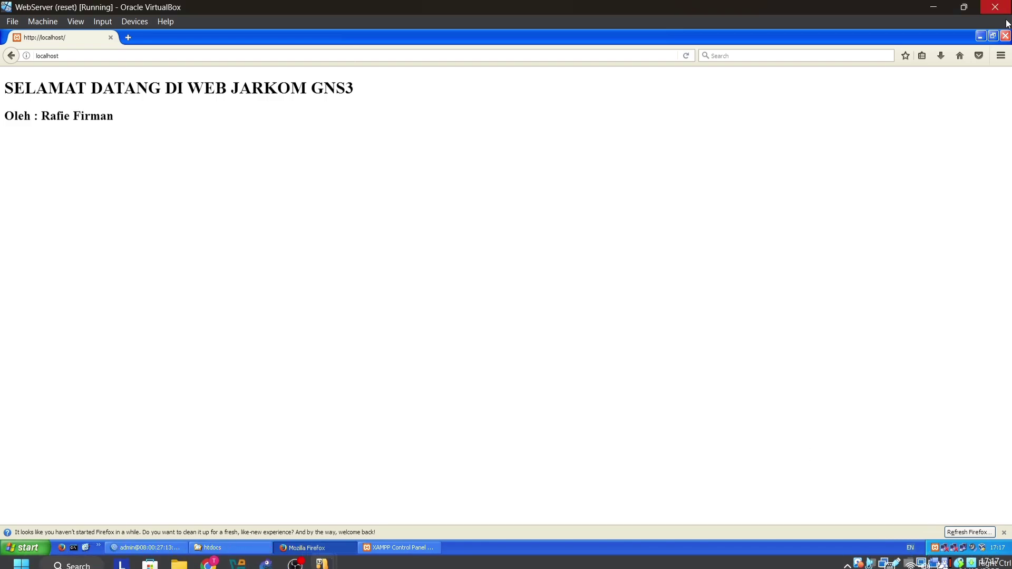
{"action": "left_click", "coordinate": [981, 35]}
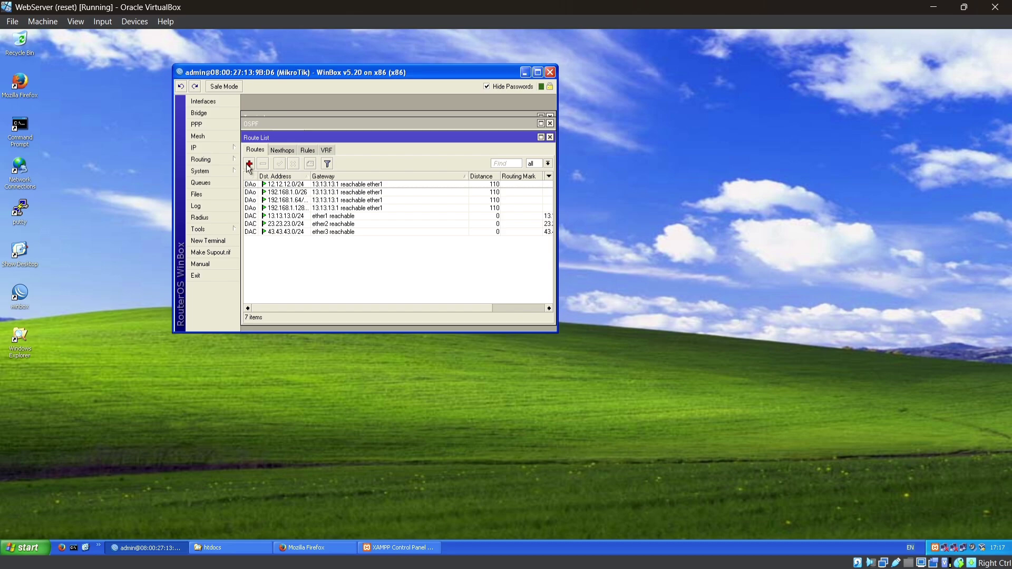
{"action": "left_click", "coordinate": [220, 152]}
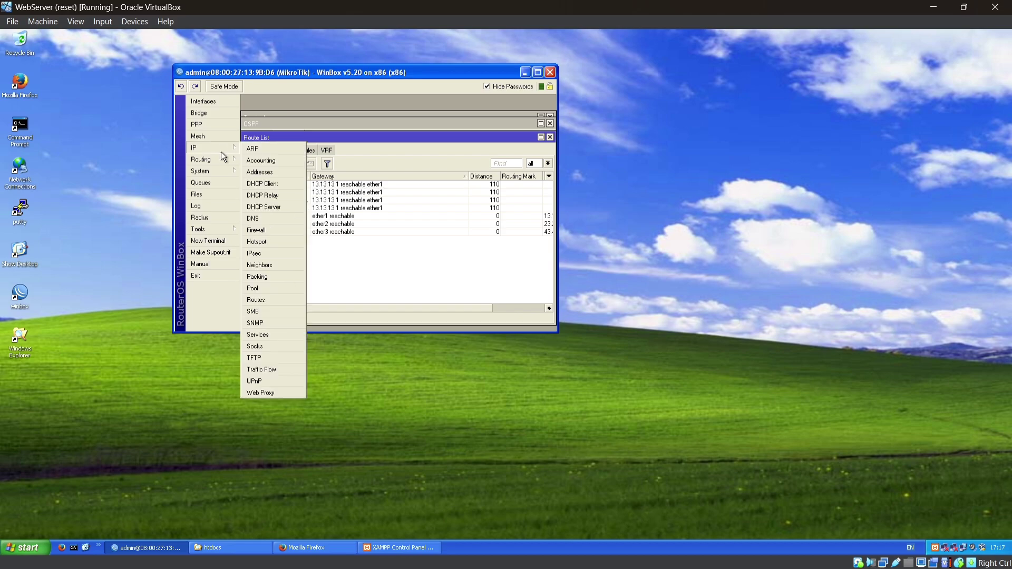
{"action": "left_click", "coordinate": [277, 219]}
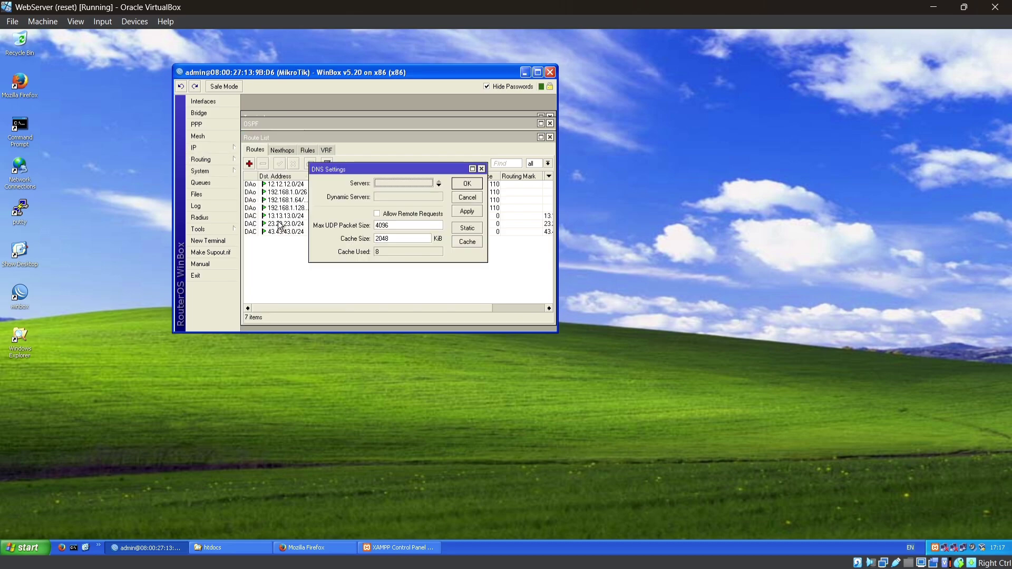
{"action": "left_click", "coordinate": [378, 214]}
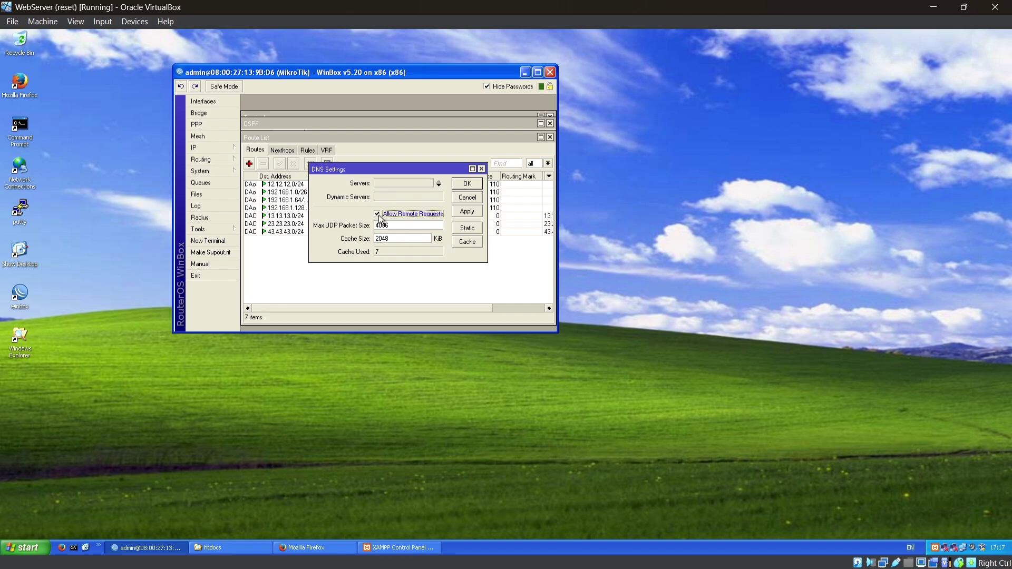
Add a static DNS entry named jarkom.com with address 43.43.43.1, then confirm the router's DNS settings.
{"action": "left_click", "coordinate": [468, 231]}
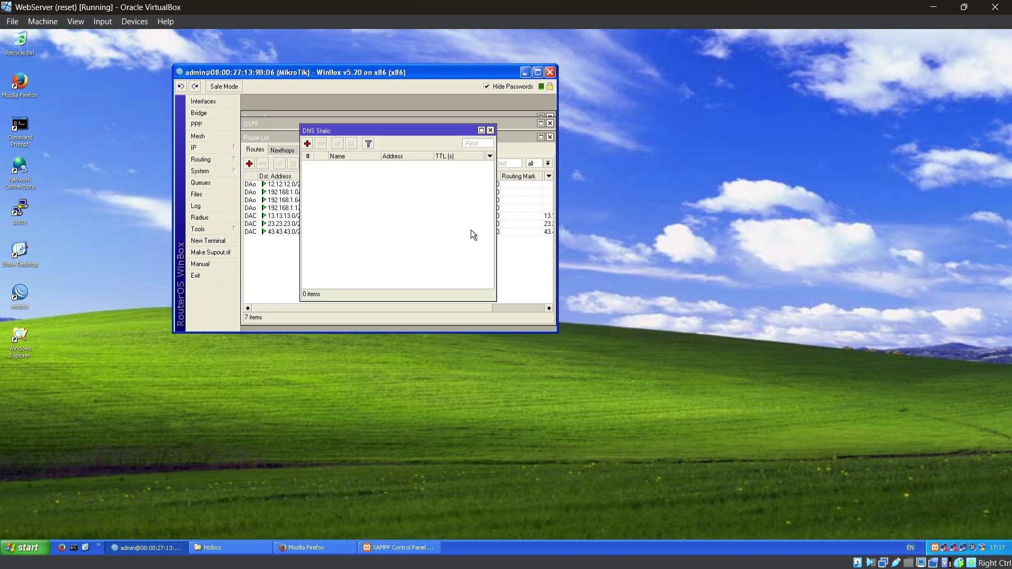
{"action": "left_click", "coordinate": [308, 145]}
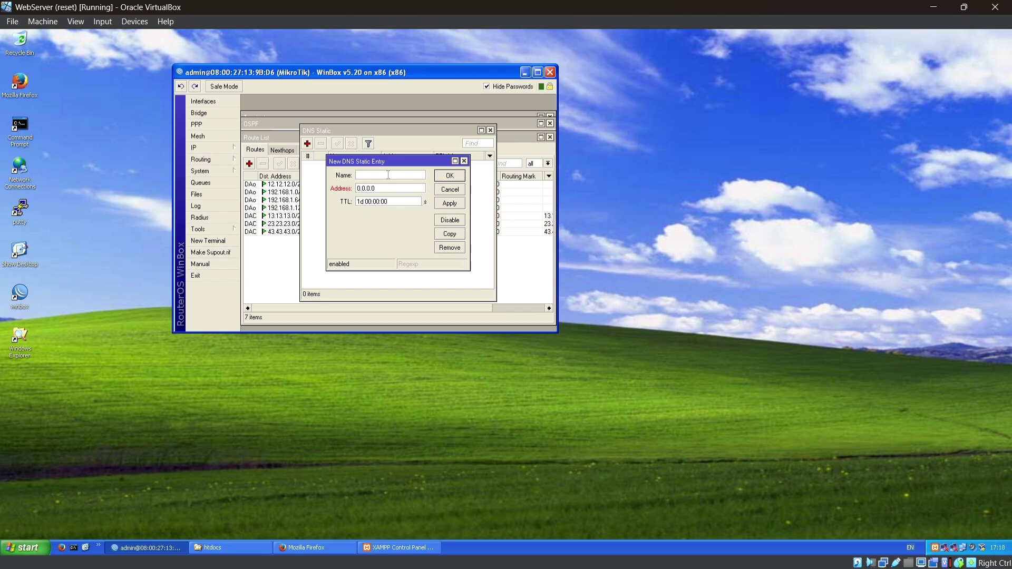
{"action": "type", "text": "jarkom.com"}
{"action": "left_click", "coordinate": [390, 187]}
{"action": "key", "text": "BackSpace"}
{"action": "key", "text": "BackSpace"}
{"action": "key", "text": "BackSpace"}
{"action": "key", "text": "BackSpace"}
{"action": "key", "text": "BackSpace"}
{"action": "type", "text": "43.43.43.1"}
{"action": "left_click", "coordinate": [444, 179]}
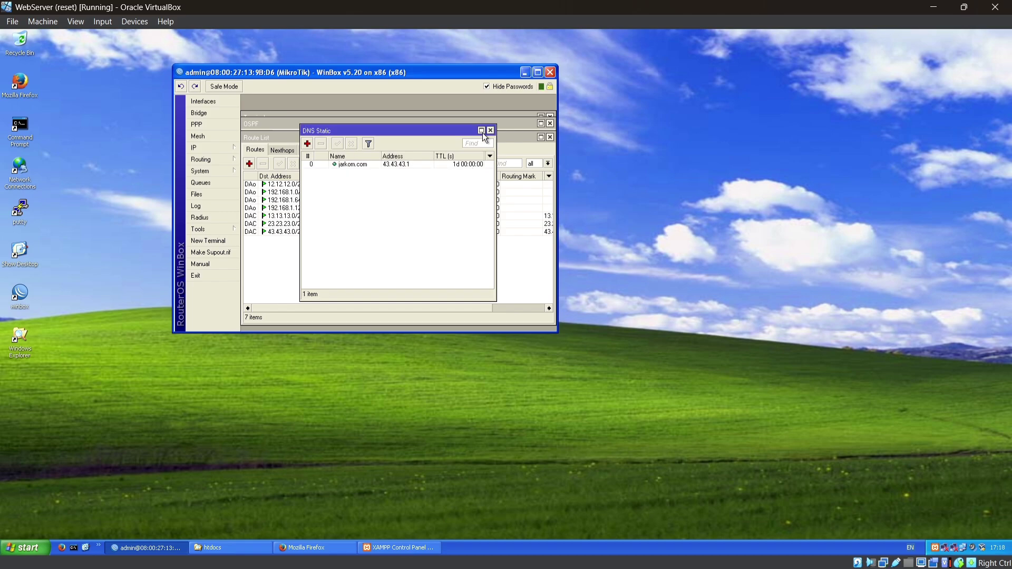
{"action": "left_click", "coordinate": [491, 131]}
{"action": "left_click", "coordinate": [467, 184]}
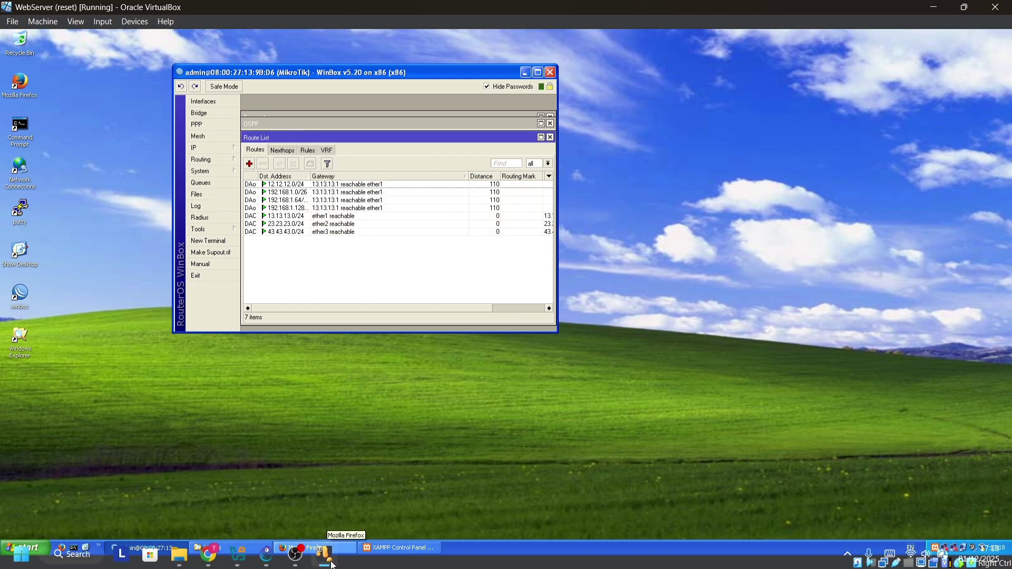
Switch to PC-1 and set the preferred DNS server of its Local Area Connection to 13.13.13.3.
{"action": "mouse_move", "coordinate": [324, 557]}
{"action": "left_click", "coordinate": [378, 519]}
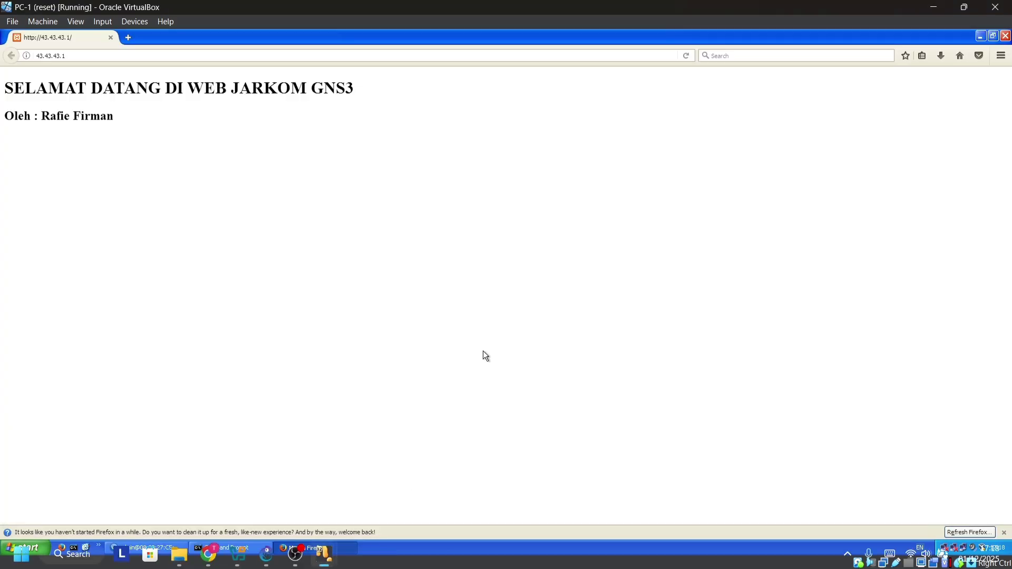
{"action": "left_click", "coordinate": [979, 36]}
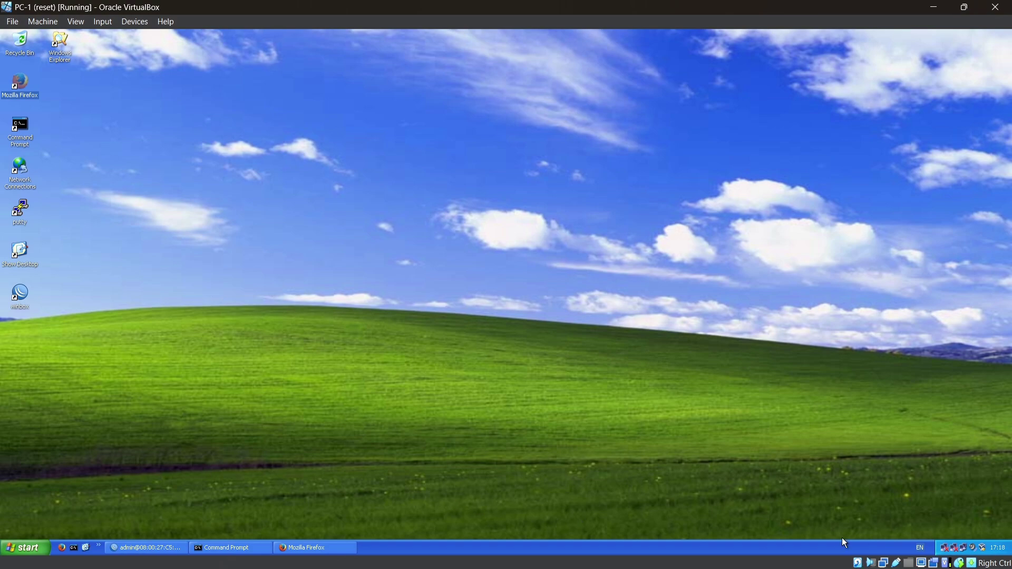
{"action": "double_click", "coordinate": [963, 549]}
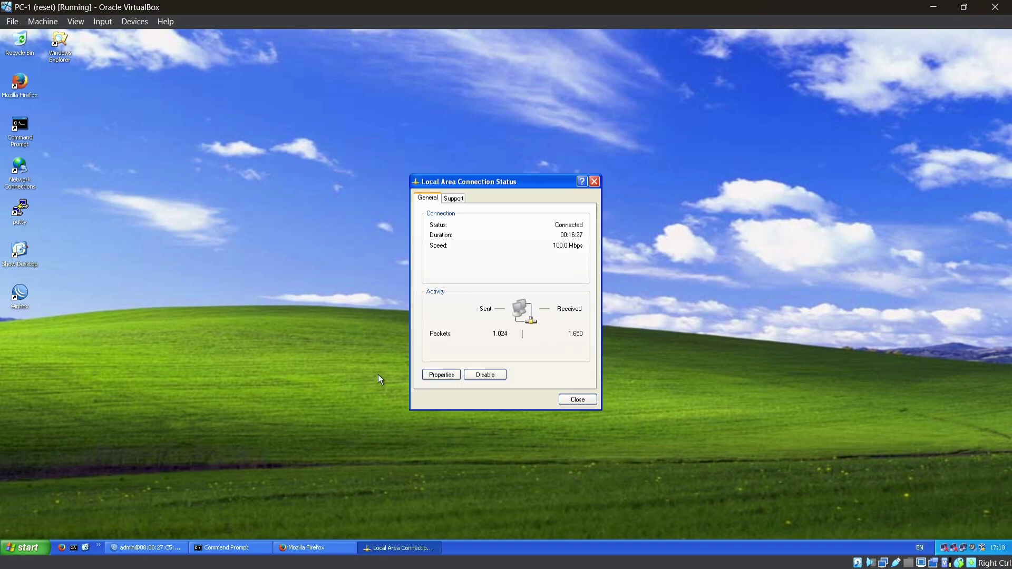
{"action": "left_click", "coordinate": [442, 374]}
{"action": "double_click", "coordinate": [169, 264]}
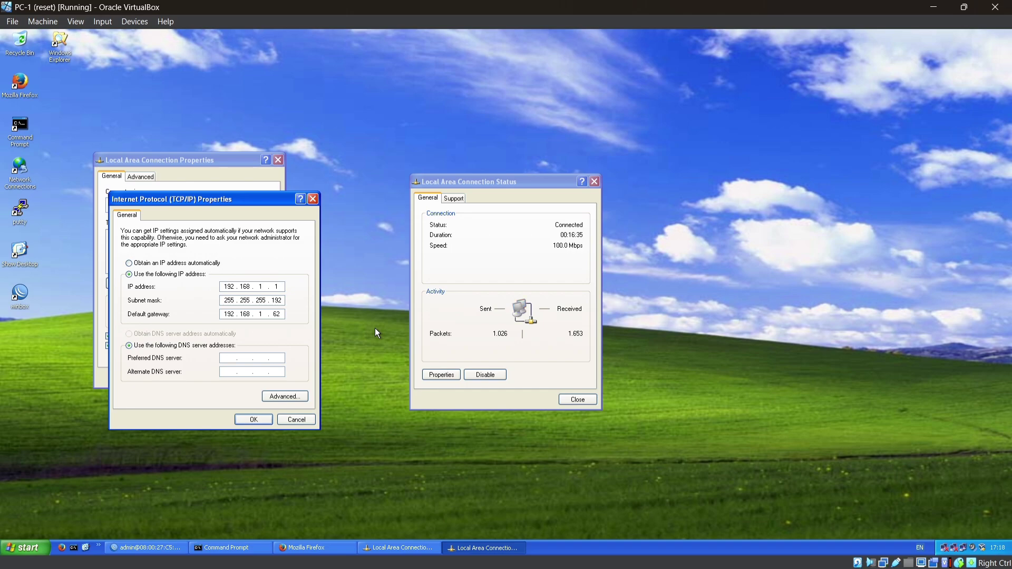
{"action": "type", "text": "13.13.13.3"}
{"action": "left_click", "coordinate": [255, 420]}
{"action": "left_click", "coordinate": [220, 374]}
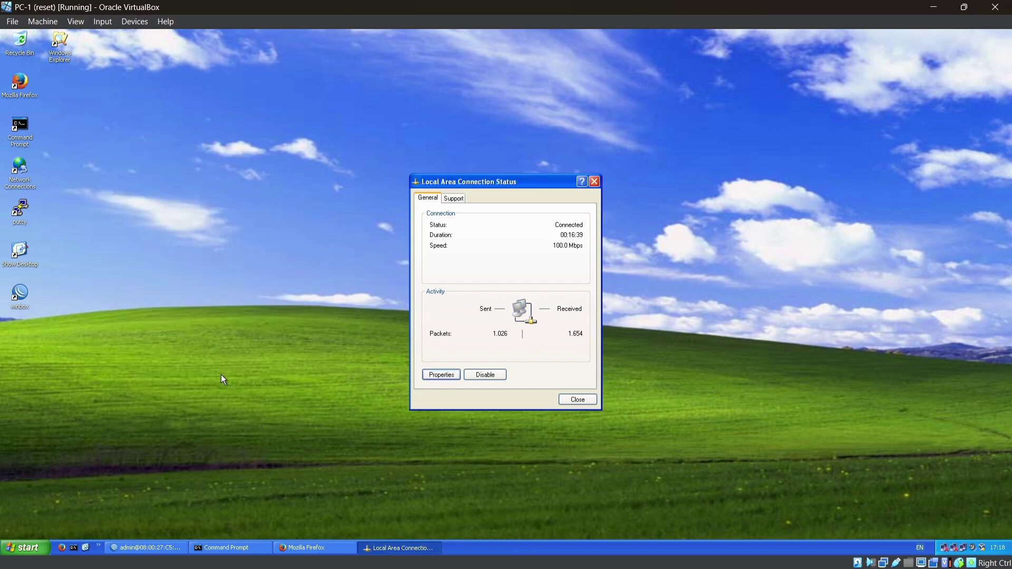
Browse to jarkom.com in Firefox on PC-1 to test the domain name.
{"action": "left_click", "coordinate": [315, 548]}
{"action": "left_click", "coordinate": [129, 53]}
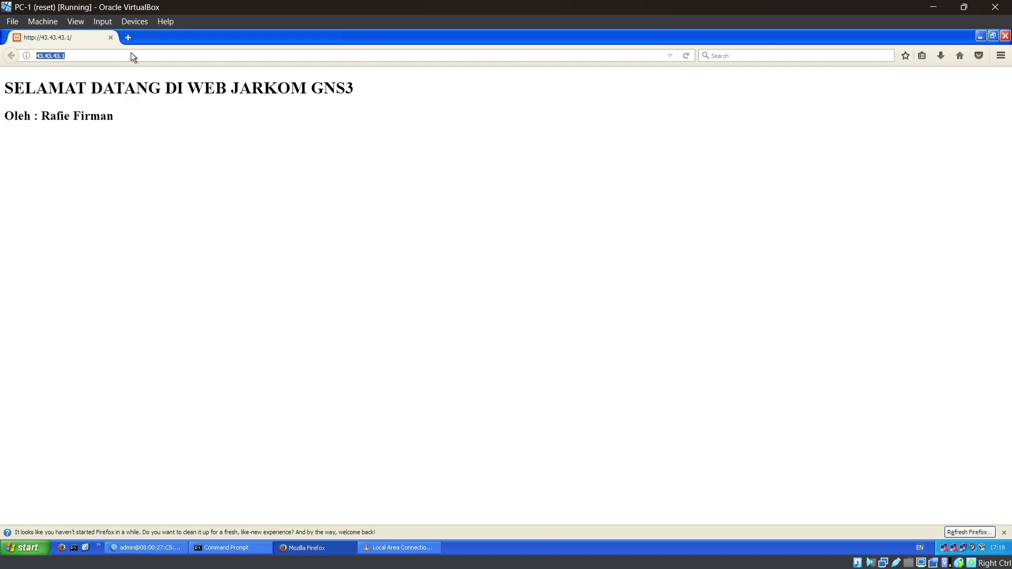
{"action": "type", "text": "jarkom"}
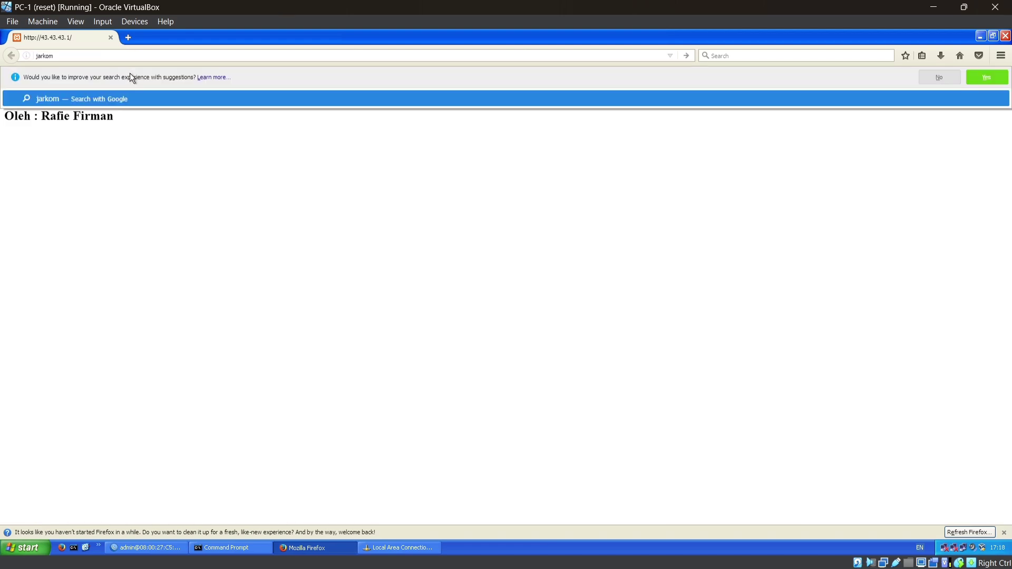
{"action": "type", "text": ".com"}
{"action": "key", "text": "Return"}
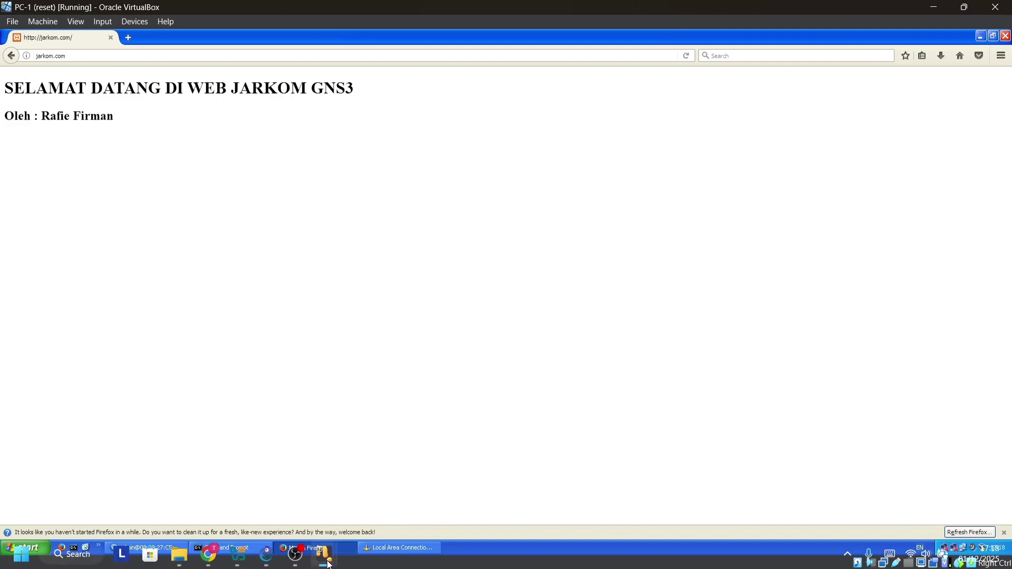
Switch to PC-2 and set the preferred DNS server of its Local Area Connection to the address of the router serving jarkom.com.
{"action": "mouse_move", "coordinate": [329, 564]}
{"action": "left_click", "coordinate": [520, 494]}
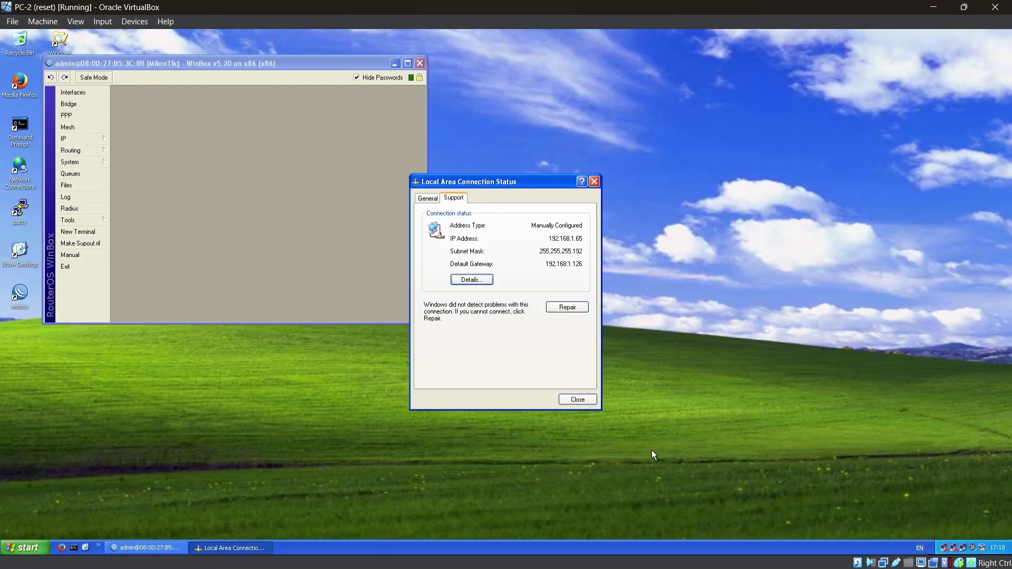
{"action": "left_click", "coordinate": [472, 281]}
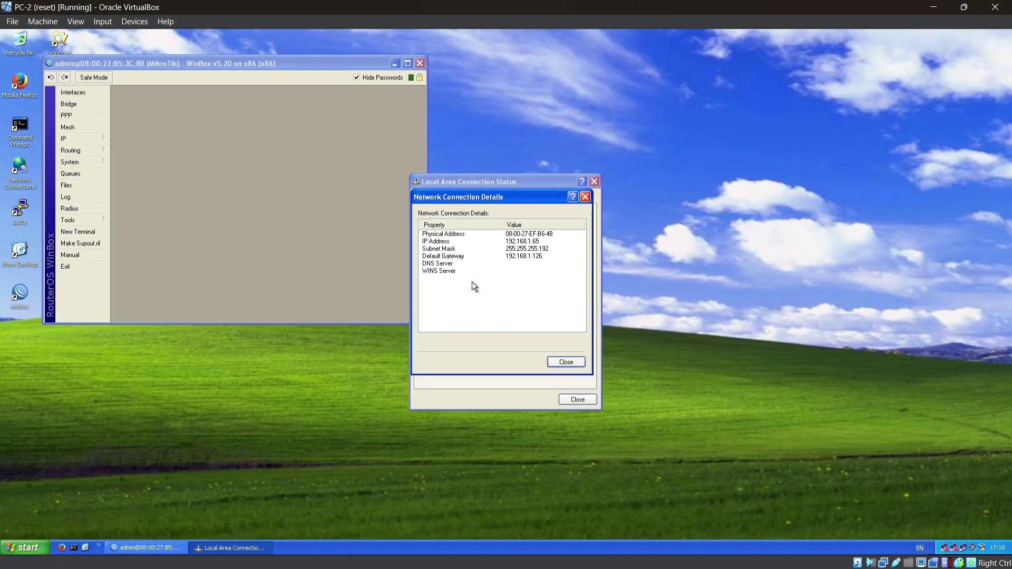
{"action": "left_click", "coordinate": [567, 361]}
{"action": "left_click", "coordinate": [429, 199]}
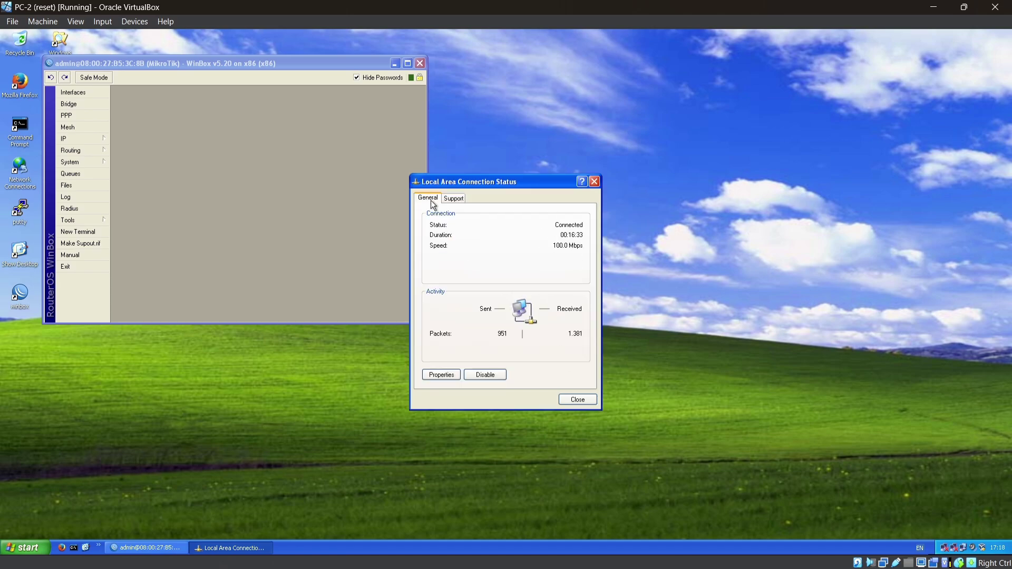
{"action": "left_click", "coordinate": [441, 374]}
{"action": "double_click", "coordinate": [140, 233]}
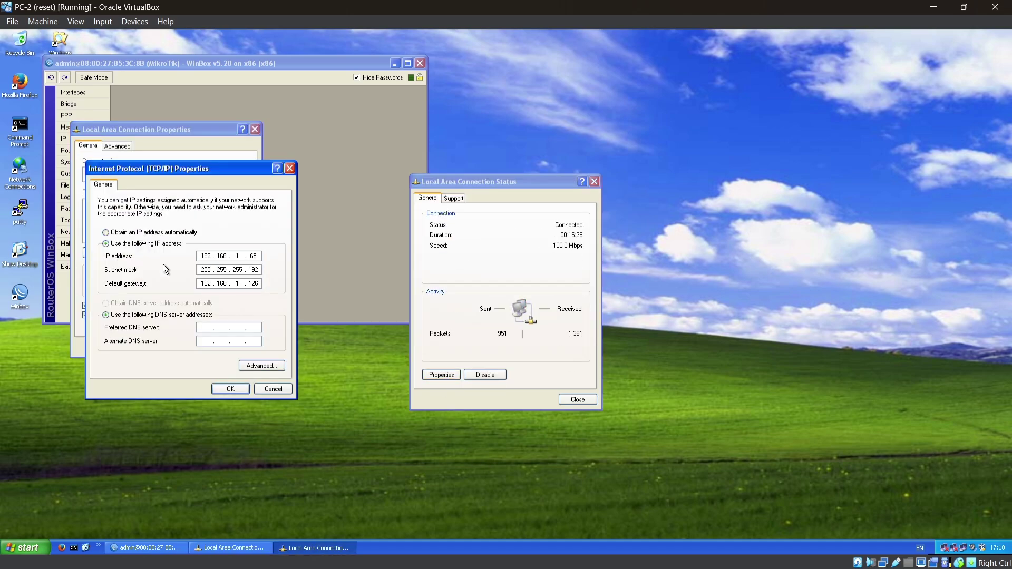
{"action": "left_click", "coordinate": [206, 328]}
{"action": "type", "text": "13 . 13 . 13 . 13"}
{"action": "left_click", "coordinate": [232, 390]}
{"action": "left_click", "coordinate": [195, 347]}
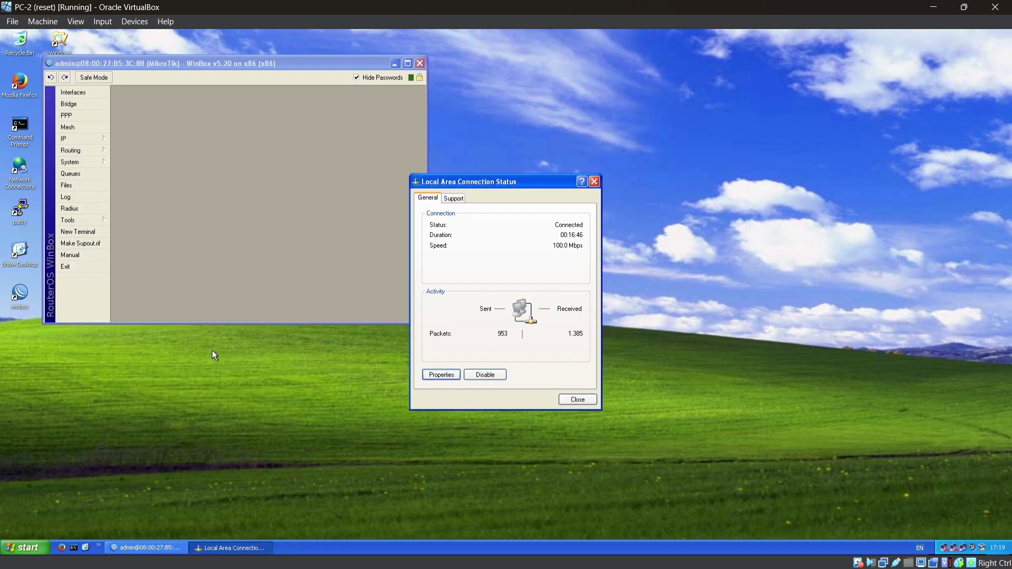
Minimize WinBox on PC-2 and browse to jarkom.com in Firefox to test the domain name.
{"action": "left_click", "coordinate": [395, 64]}
{"action": "left_click", "coordinate": [21, 89]}
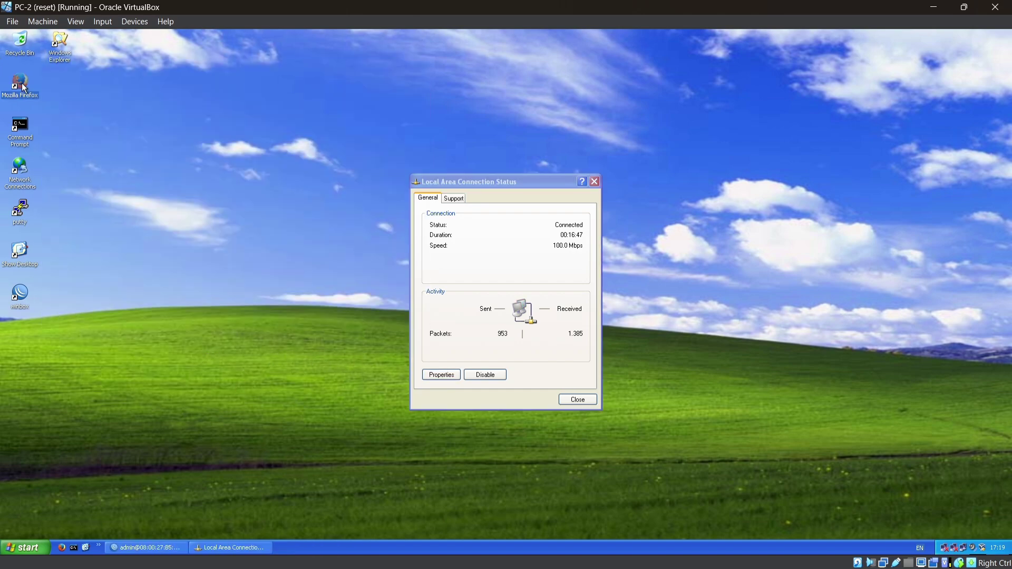
{"action": "double_click", "coordinate": [19, 89]}
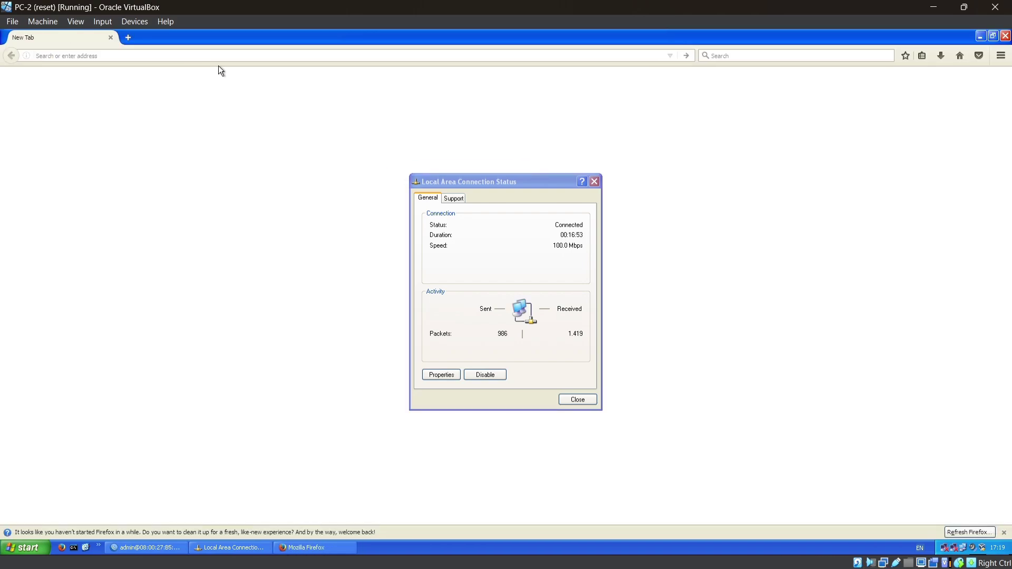
{"action": "left_click", "coordinate": [164, 61]}
{"action": "type", "text": "jark"}
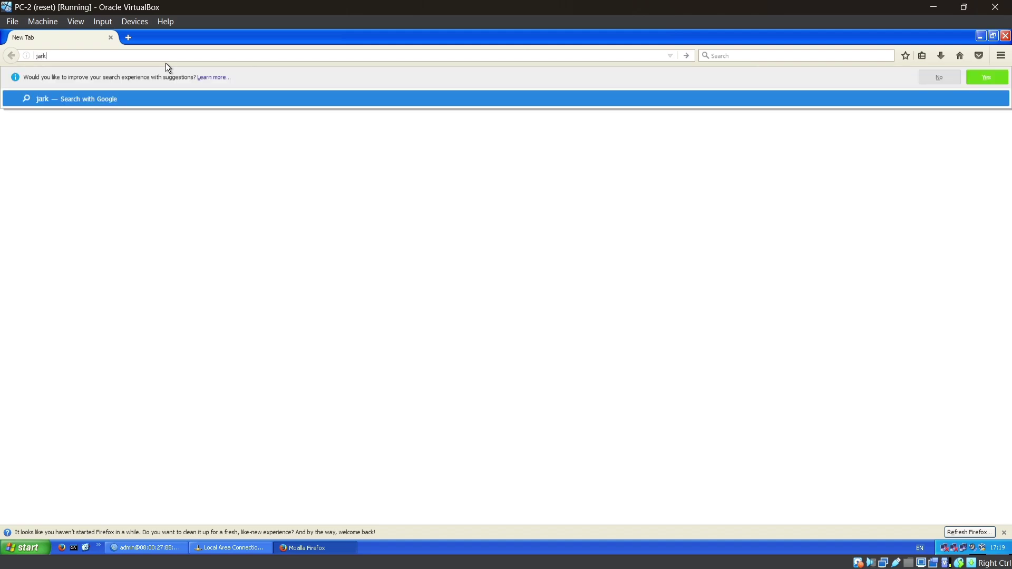
{"action": "type", "text": "om.com"}
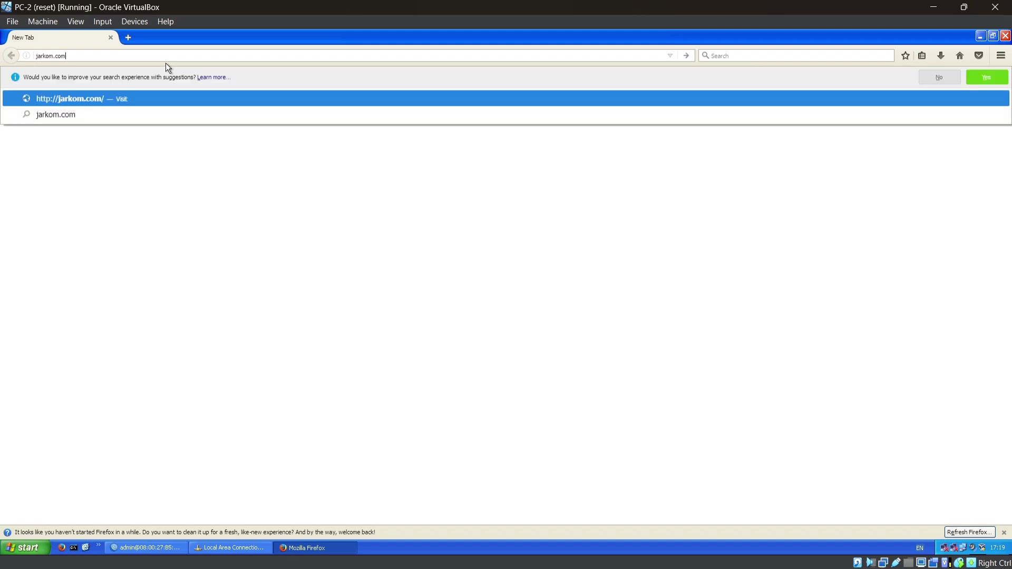
{"action": "key", "text": "Return"}
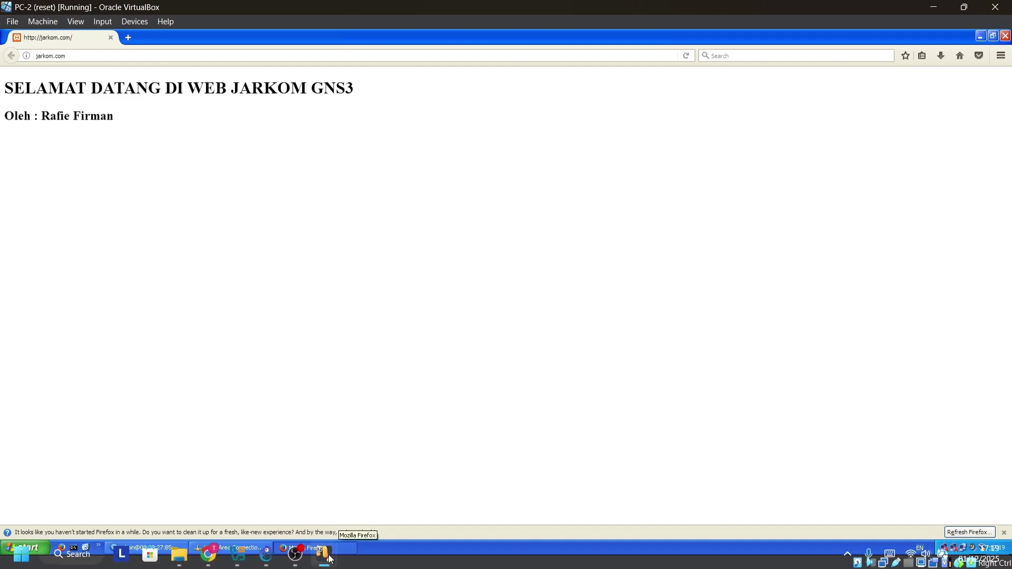
Switch to PC-3 and set the preferred DNS server of its Local Area Connection to 23.23.23.3.
{"action": "mouse_move", "coordinate": [330, 559]}
{"action": "left_click", "coordinate": [703, 490]}
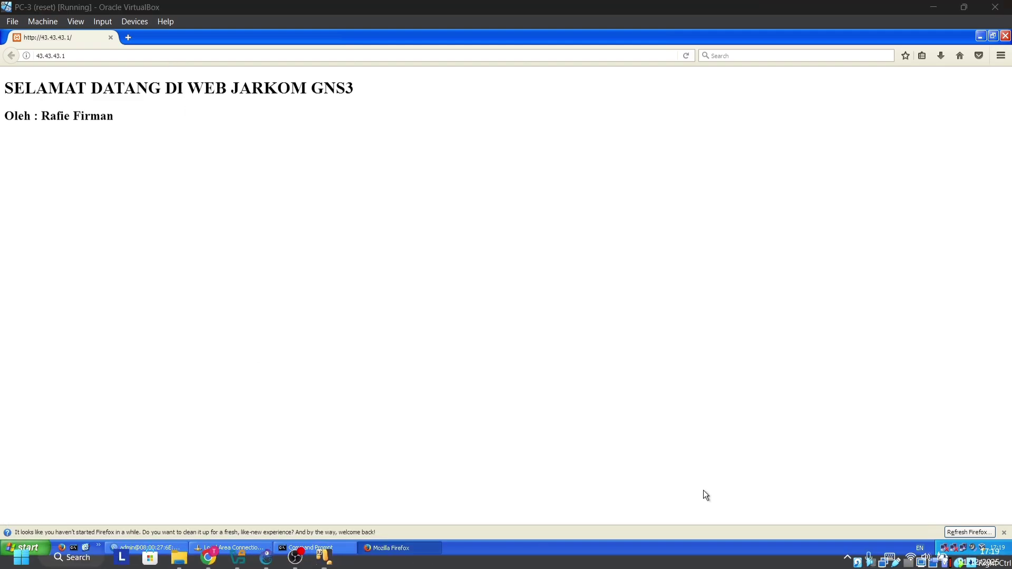
{"action": "left_click", "coordinate": [230, 547]}
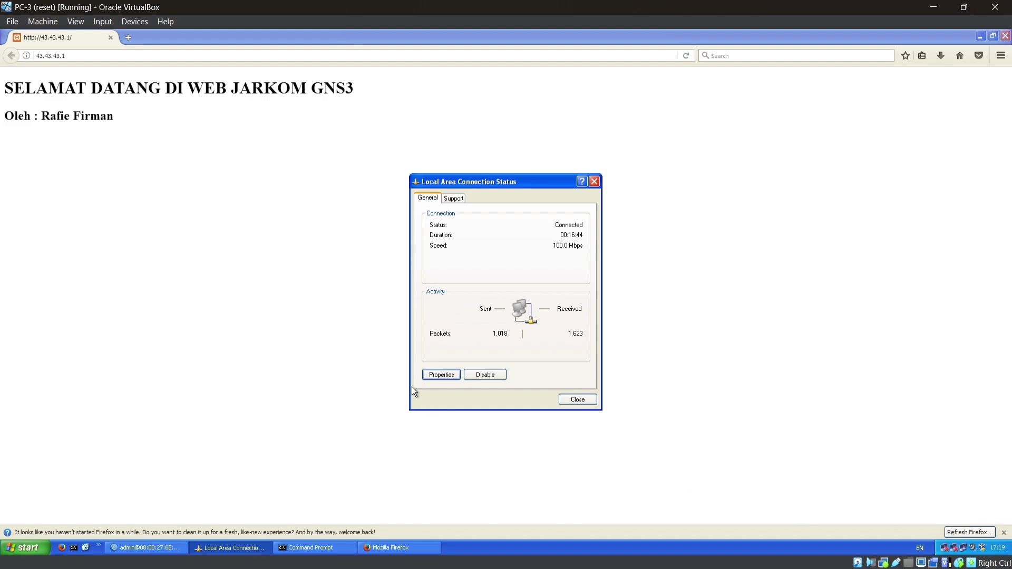
{"action": "left_click", "coordinate": [442, 374]}
{"action": "double_click", "coordinate": [131, 247]}
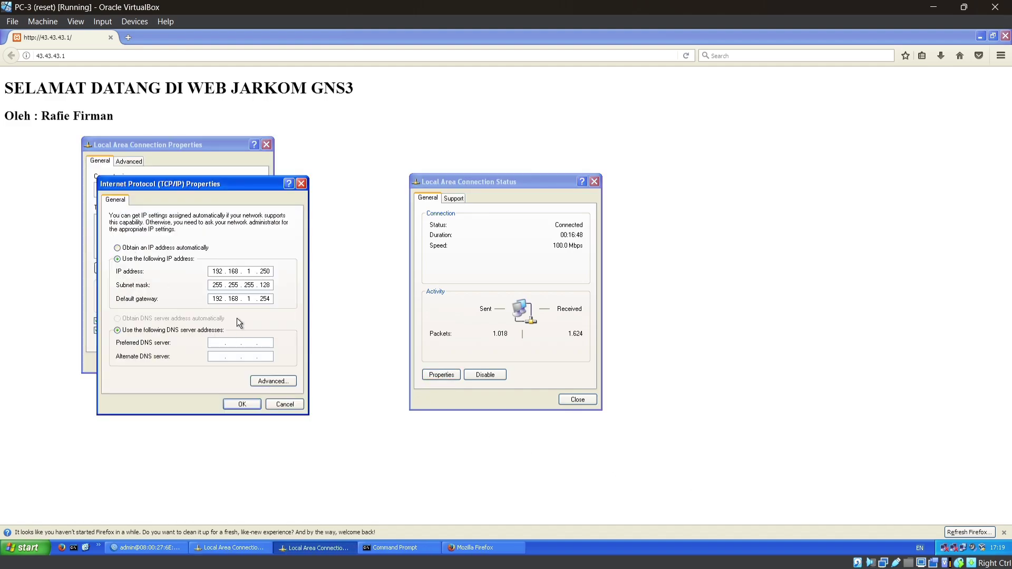
{"action": "left_click", "coordinate": [221, 342]}
{"action": "type", "text": "23.23.23.3"}
{"action": "left_click", "coordinate": [237, 404]}
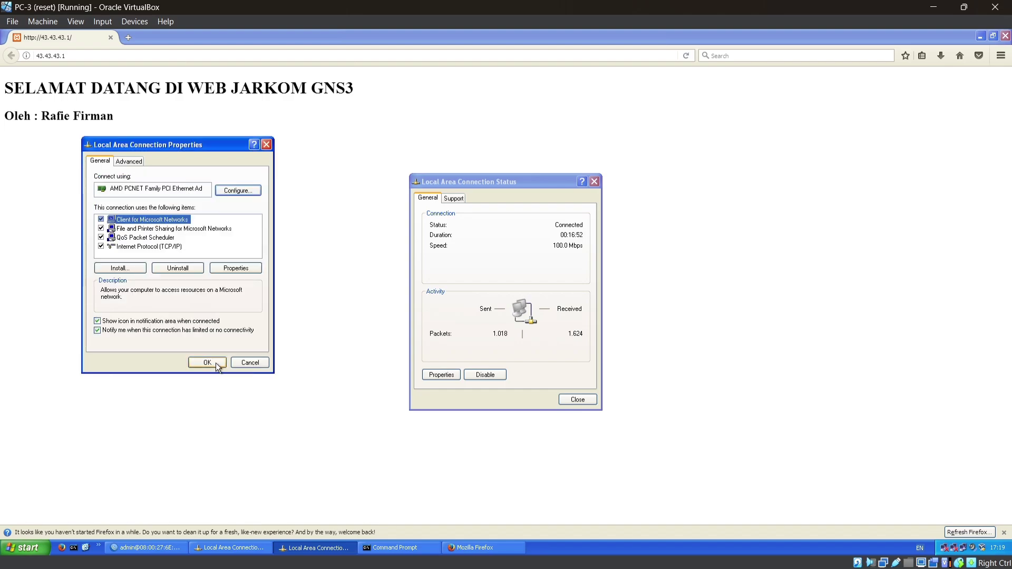
{"action": "left_click", "coordinate": [215, 363]}
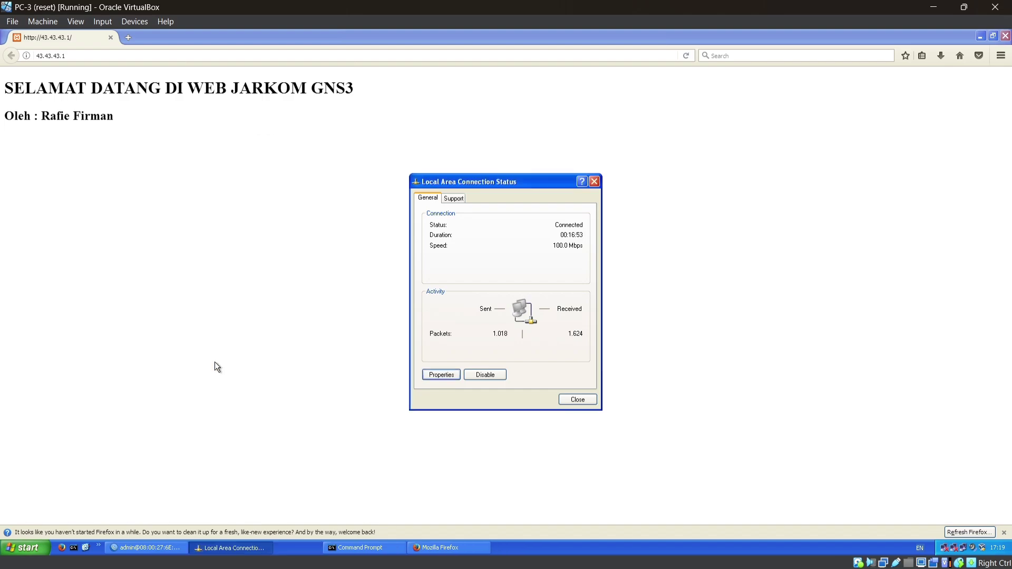
{"action": "left_click", "coordinate": [577, 399]}
Browse to jarkom.com in a new Firefox tab on PC-3 to test the domain name.
{"action": "left_click", "coordinate": [130, 37]}
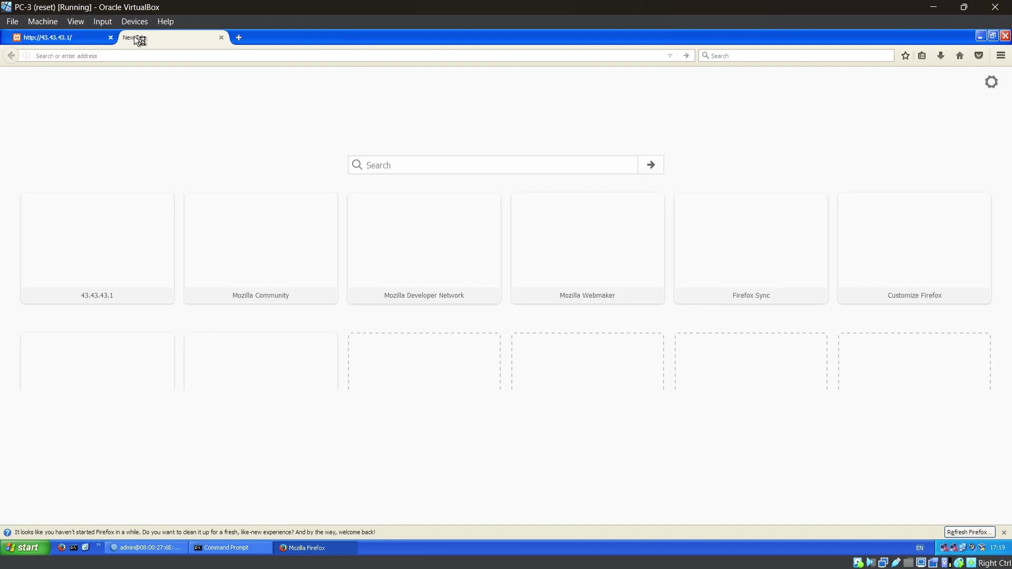
{"action": "type", "text": "jarkom.c"}
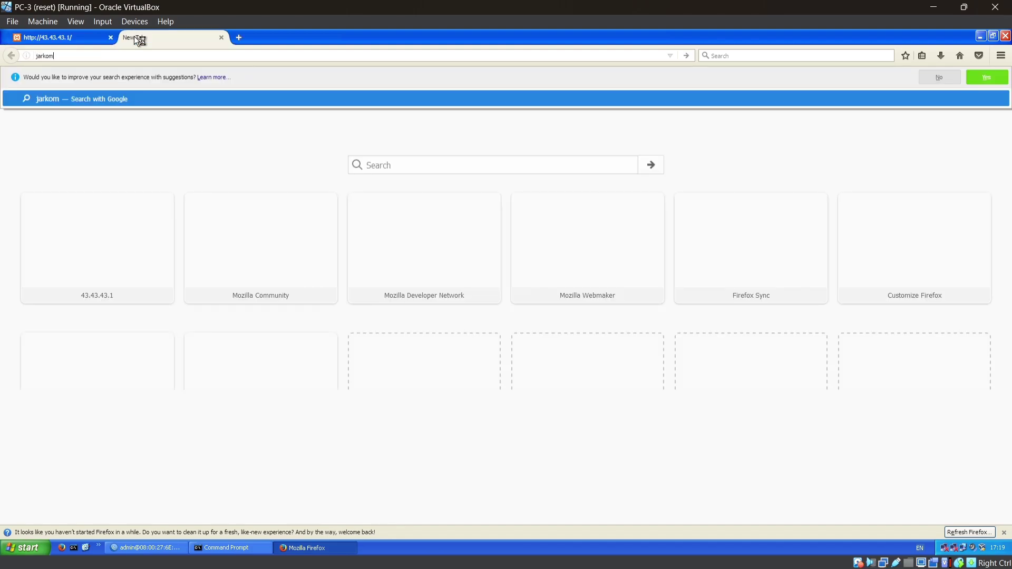
{"action": "type", "text": "om"}
{"action": "key", "text": "Return"}
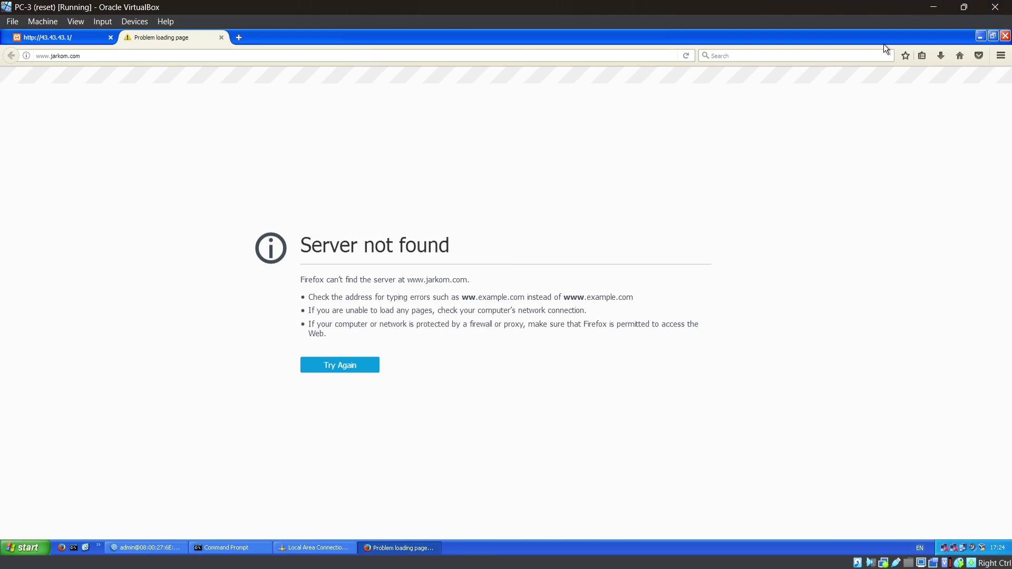
Review the DNS server settings of PC-3's Local Area Connection, then return to the WebServer virtual machine.
{"action": "left_click", "coordinate": [967, 542]}
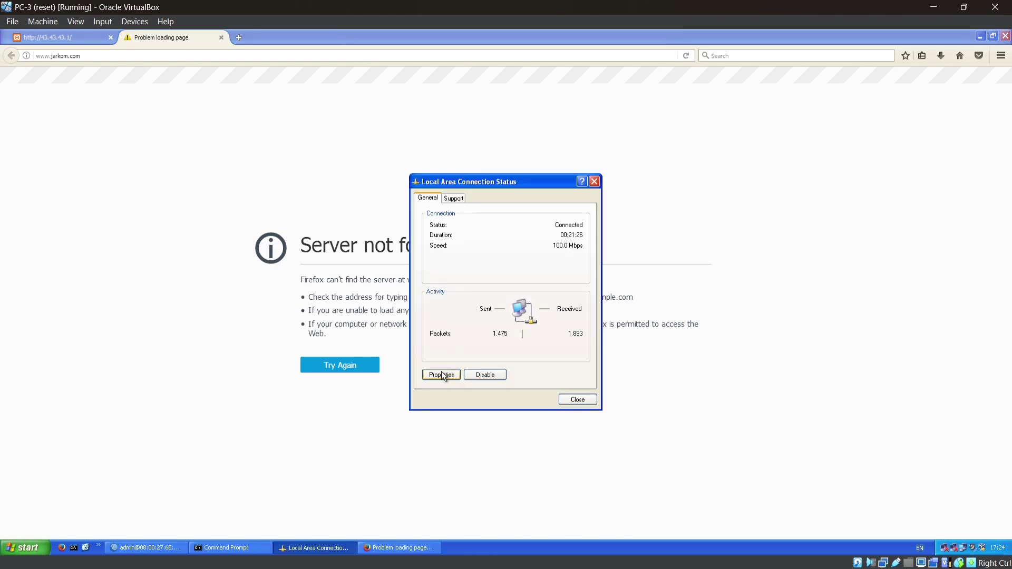
{"action": "left_click", "coordinate": [442, 375]}
{"action": "double_click", "coordinate": [116, 187]}
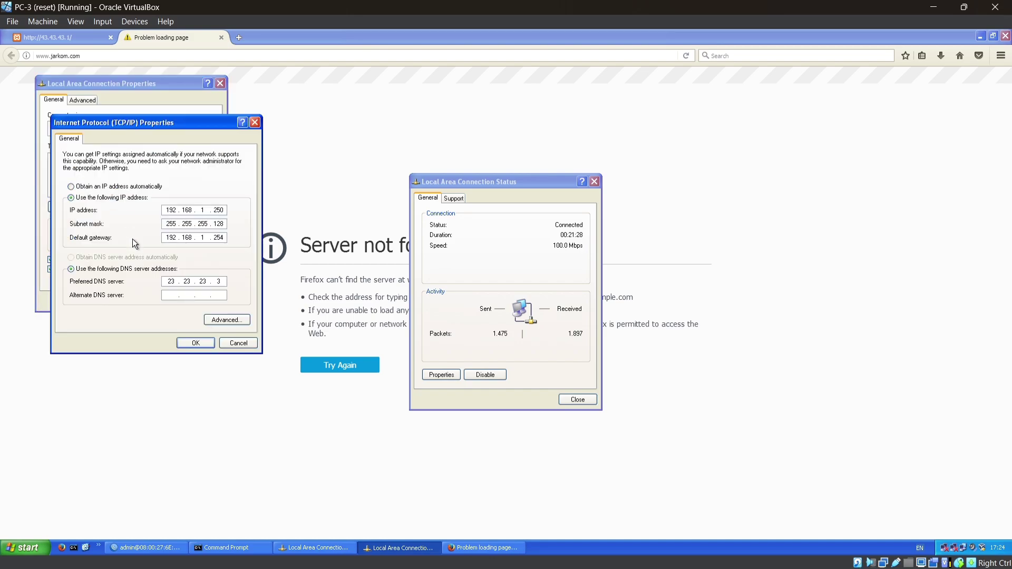
{"action": "left_click", "coordinate": [204, 343]}
{"action": "left_click", "coordinate": [161, 302]}
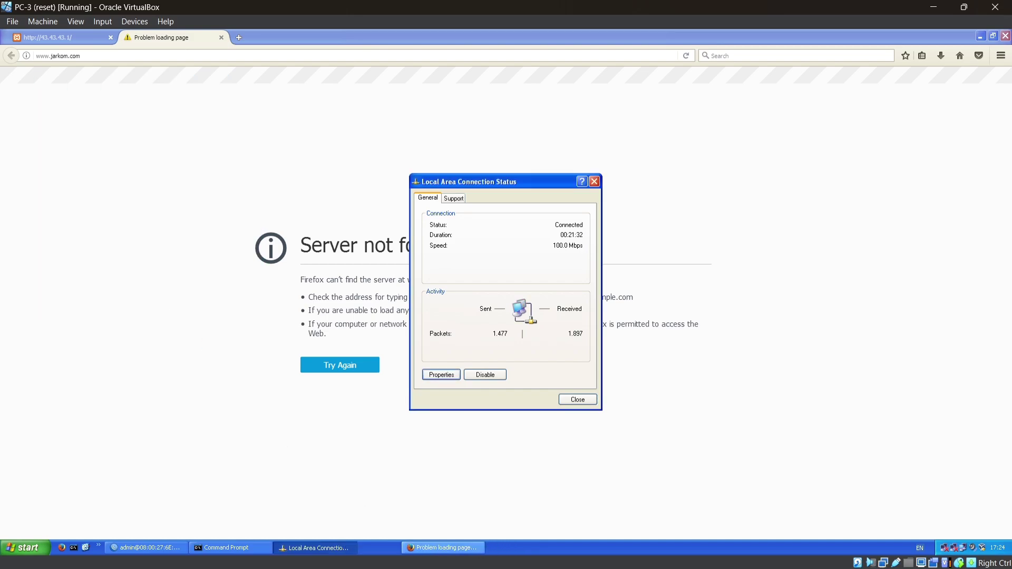
{"action": "mouse_move", "coordinate": [324, 559]}
{"action": "left_click", "coordinate": [416, 511]}
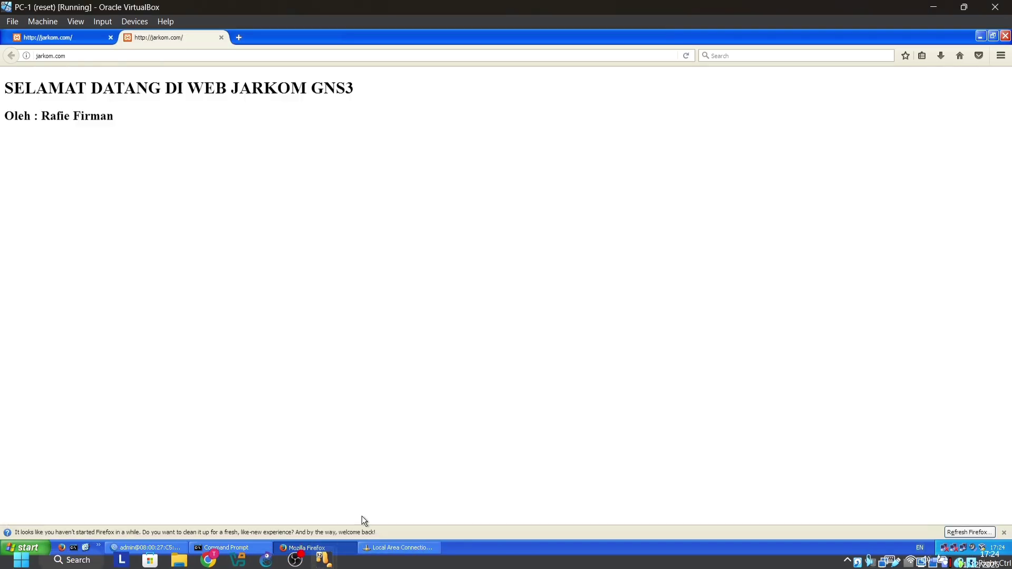
{"action": "left_click", "coordinate": [808, 479]}
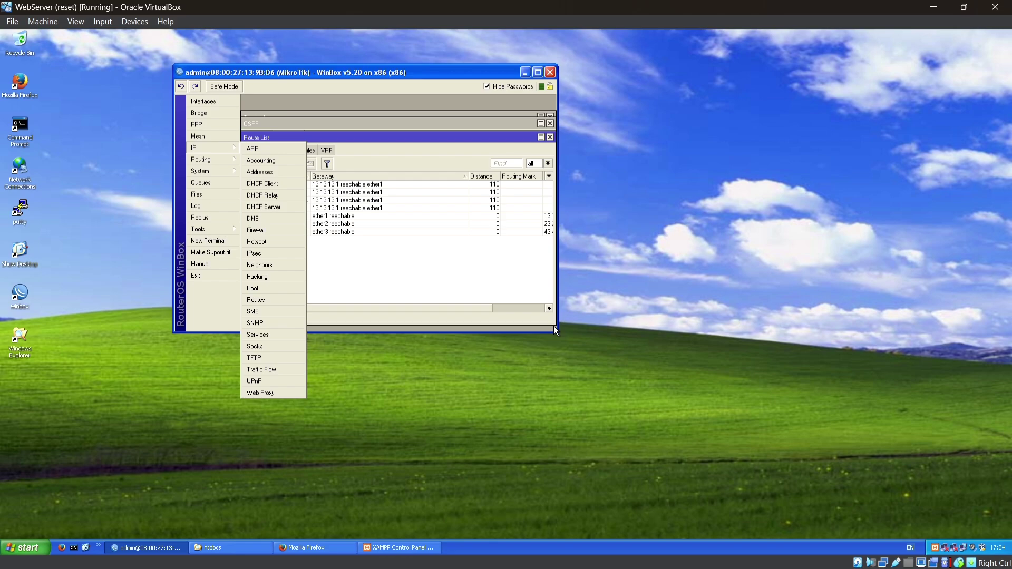
Switch to the assignment PDF in Chrome and copy the fail-over command "interface ethernet set disable-running-check=no numbers=0,1,2,3,4".
{"action": "key", "text": "alt+Tab"}
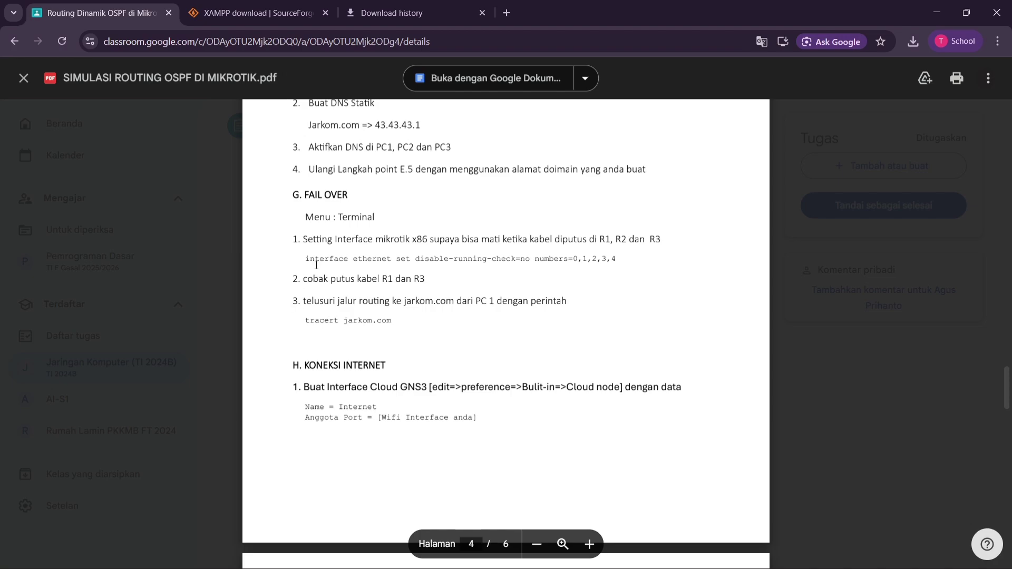
{"action": "left_click_drag", "start_coordinate": [306, 259], "coordinate": [630, 261]}
{"action": "key", "text": "ctrl+c"}
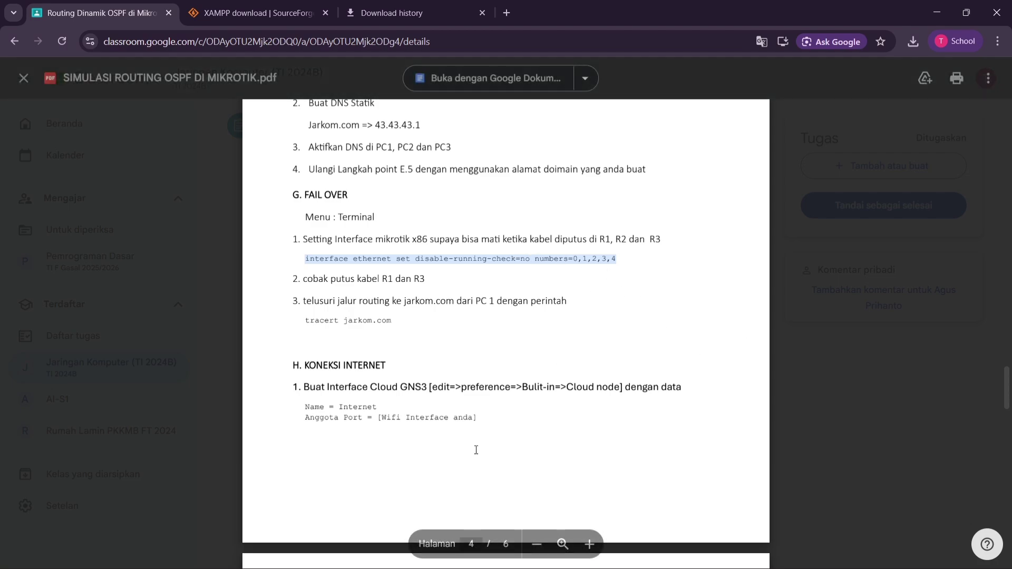
Return to the webserver virtual machine and run the copied disable-running-check=no command for interfaces 0,1,2,3,4 in a new WinBox terminal.
{"action": "mouse_move", "coordinate": [386, 555]}
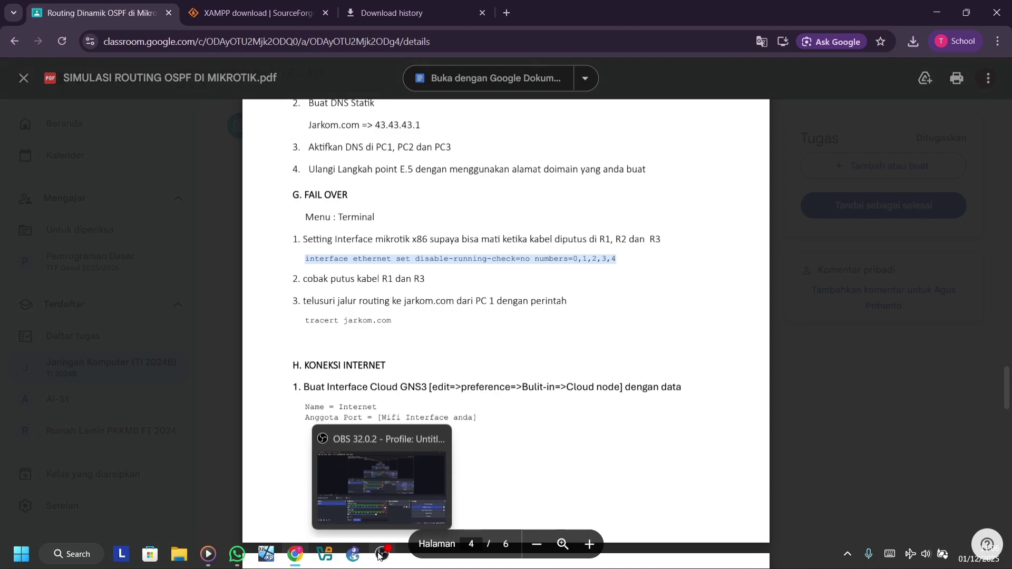
{"action": "mouse_move", "coordinate": [268, 559]}
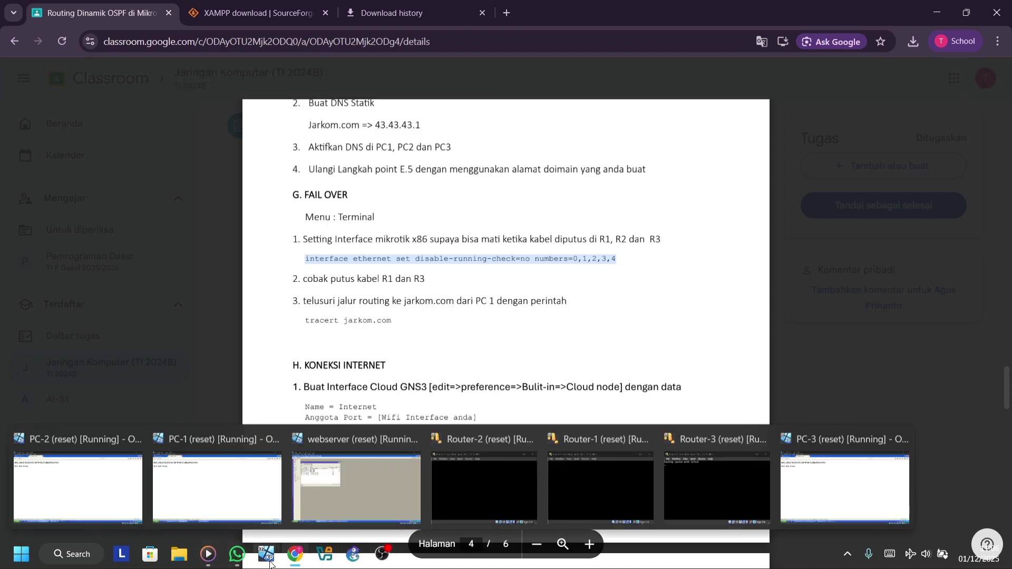
{"action": "left_click", "coordinate": [305, 502]}
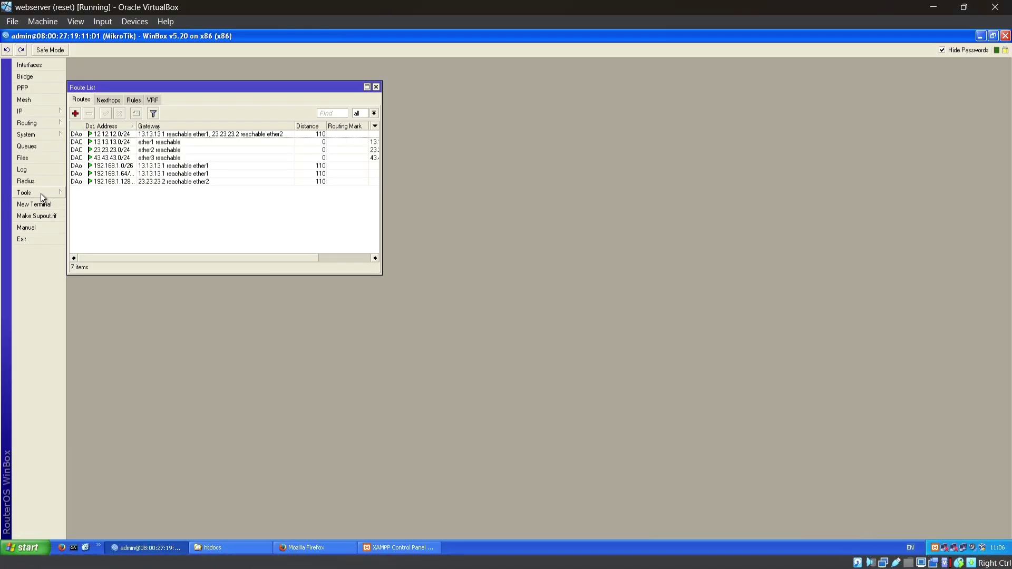
{"action": "left_click", "coordinate": [38, 204]}
{"action": "right_click", "coordinate": [463, 390]}
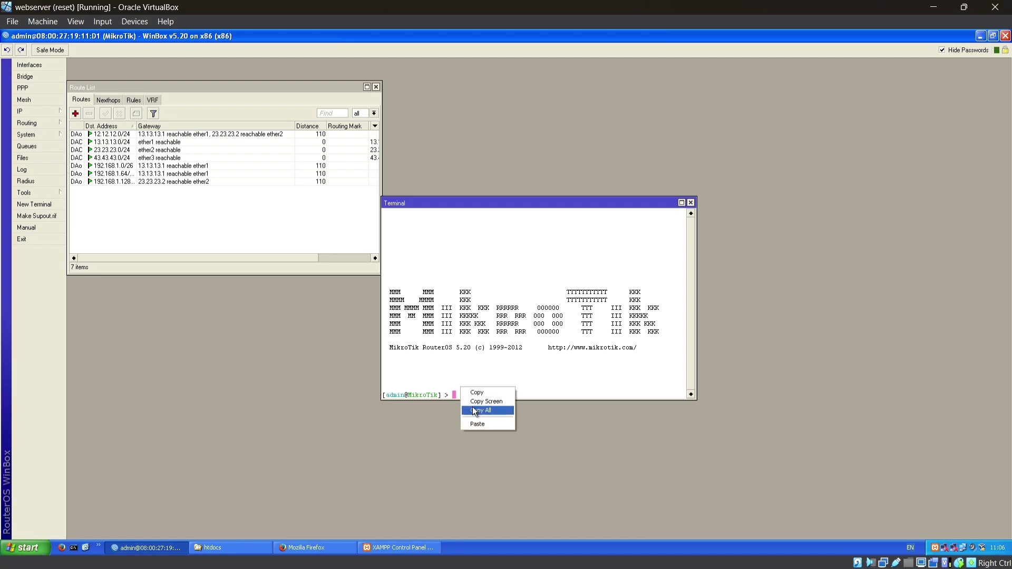
{"action": "left_click", "coordinate": [475, 421]}
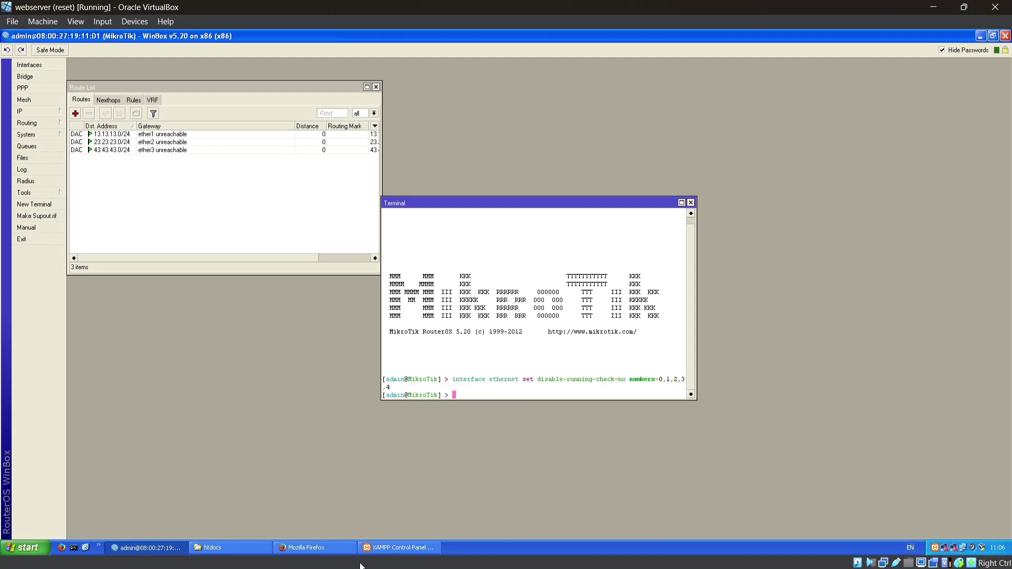
Switch to PC-1 and run "interface ethernet set disable-running-check=no numbers=0,1,2,3,4" in a new terminal of its WinBox session.
{"action": "mouse_move", "coordinate": [268, 550]}
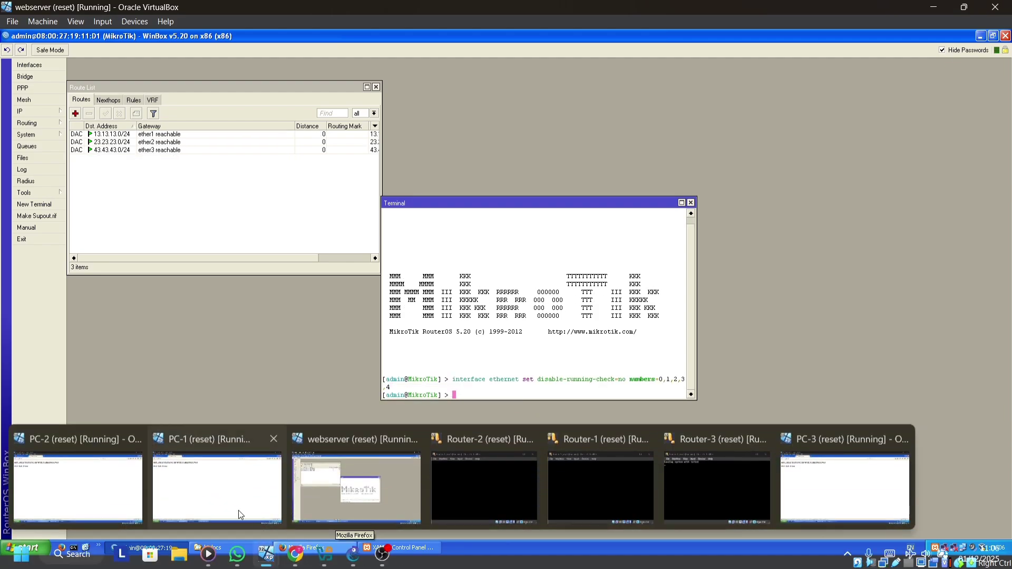
{"action": "left_click", "coordinate": [238, 509]}
{"action": "left_click", "coordinate": [158, 550]}
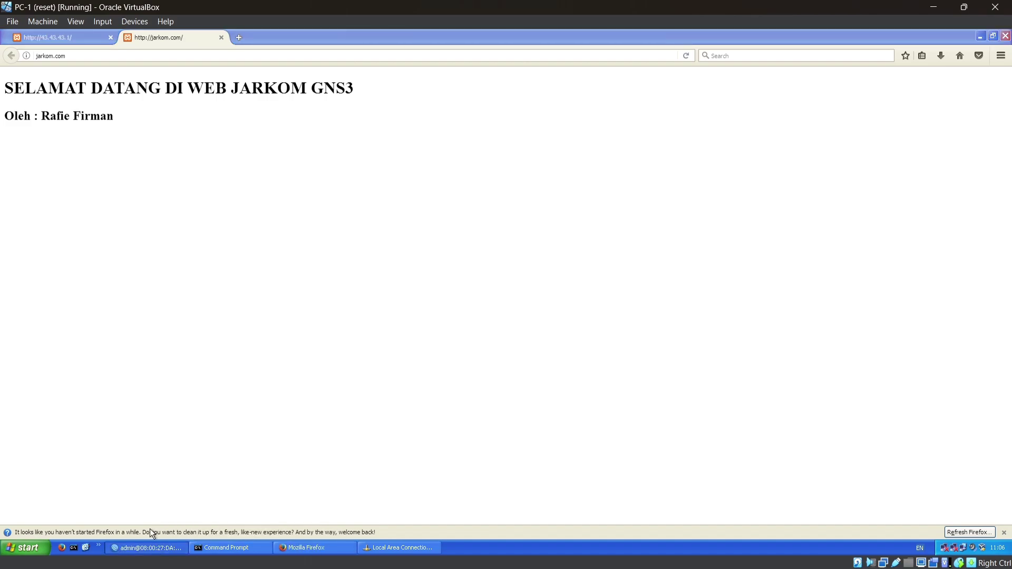
{"action": "left_click", "coordinate": [66, 236]}
{"action": "left_click", "coordinate": [65, 236]}
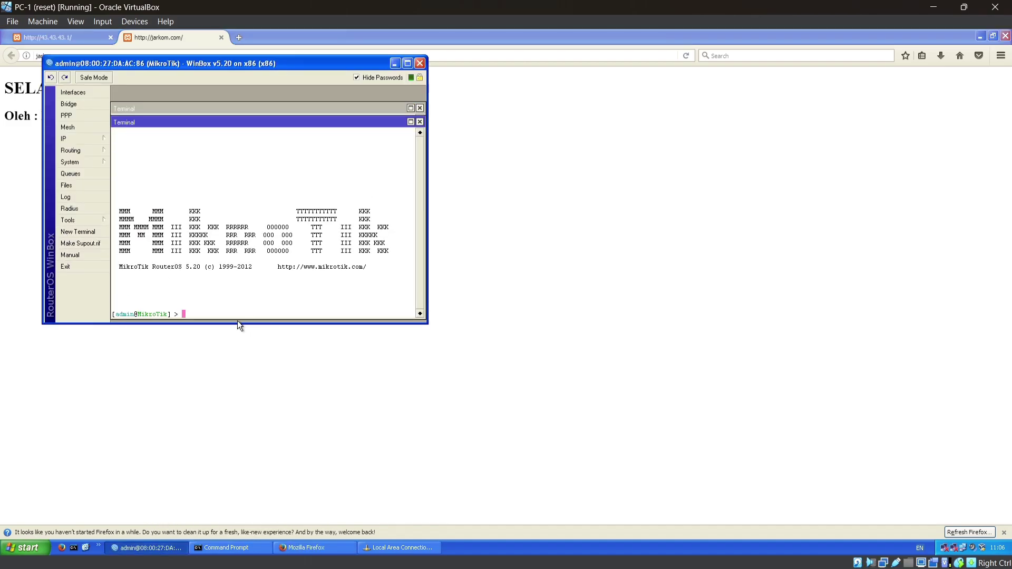
{"action": "right_click", "coordinate": [204, 308]}
{"action": "left_click", "coordinate": [229, 346]}
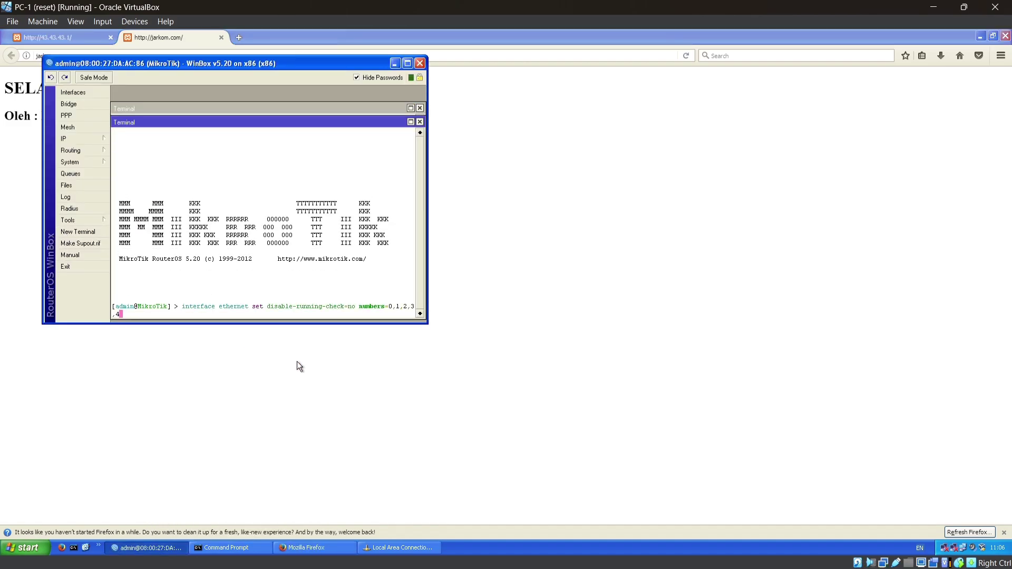
{"action": "key", "text": "Return"}
Switch to PC-2 and run the copied "interface ethernet set disable-running-check=no numbers=0,1,2,3,4" command in a new WinBox terminal.
{"action": "left_click", "coordinate": [260, 565]}
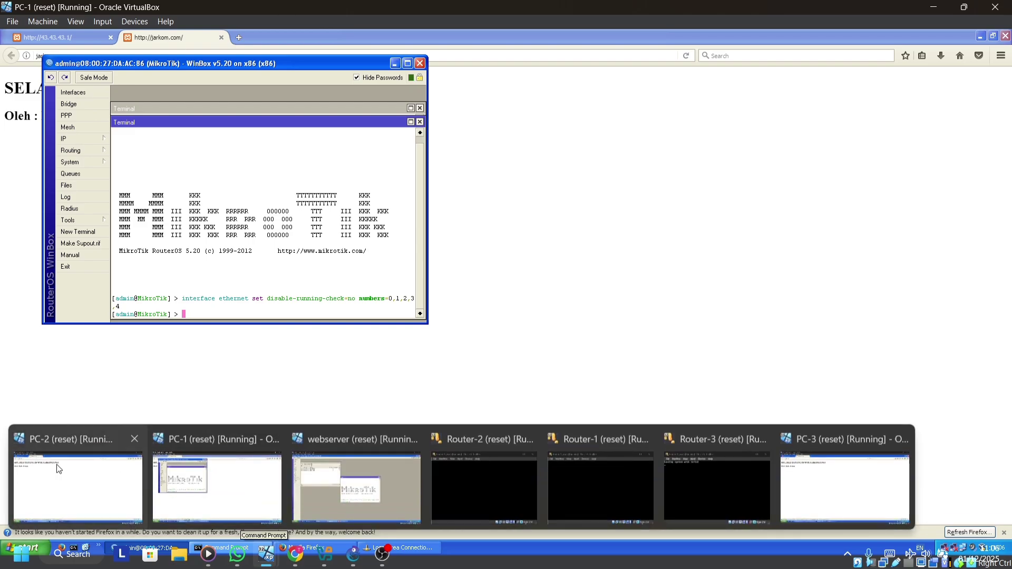
{"action": "left_click", "coordinate": [59, 468]}
{"action": "left_click", "coordinate": [145, 548]}
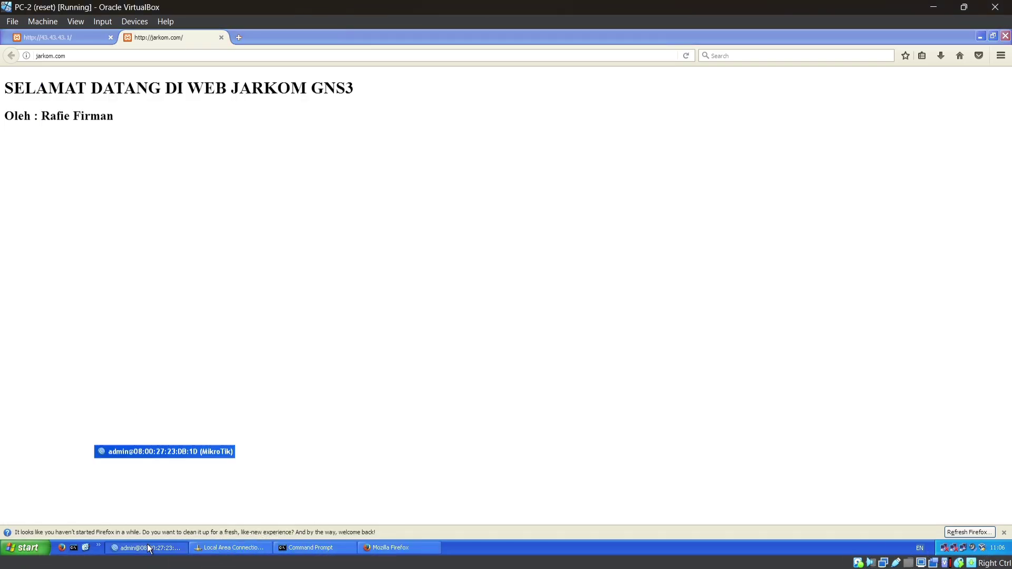
{"action": "left_click", "coordinate": [78, 231]}
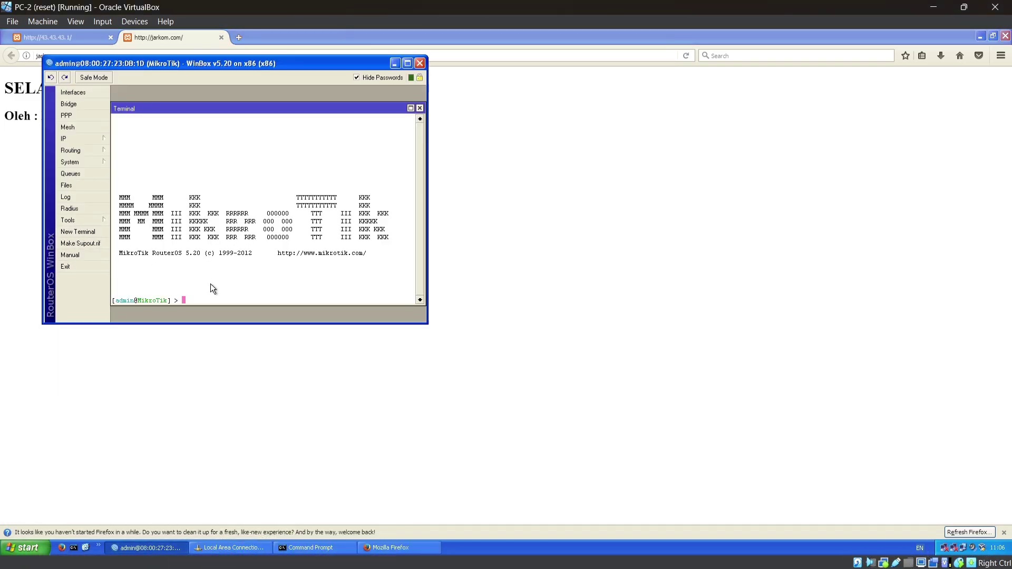
{"action": "right_click", "coordinate": [191, 296]}
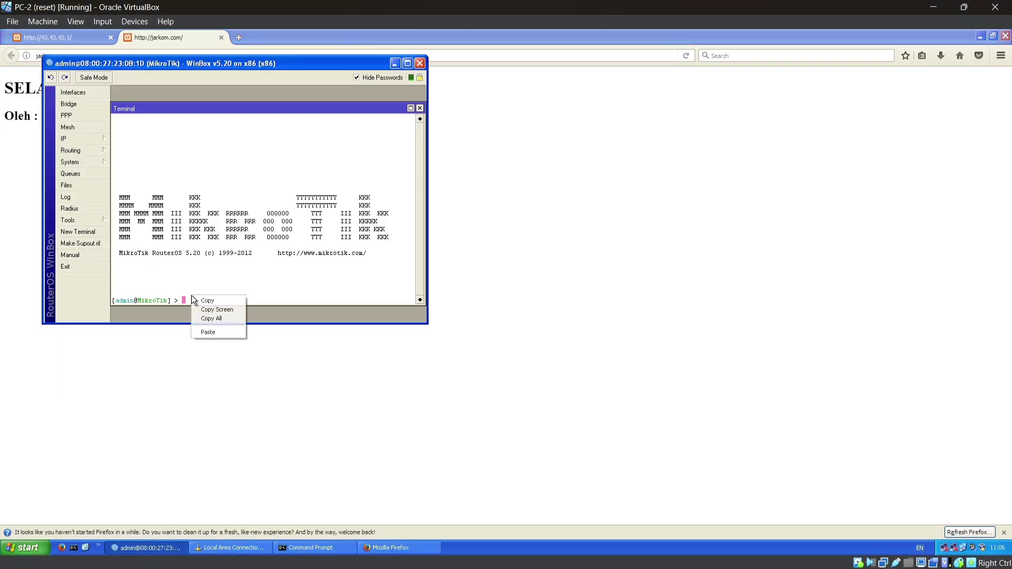
{"action": "left_click", "coordinate": [208, 332]}
{"action": "key", "text": "Return"}
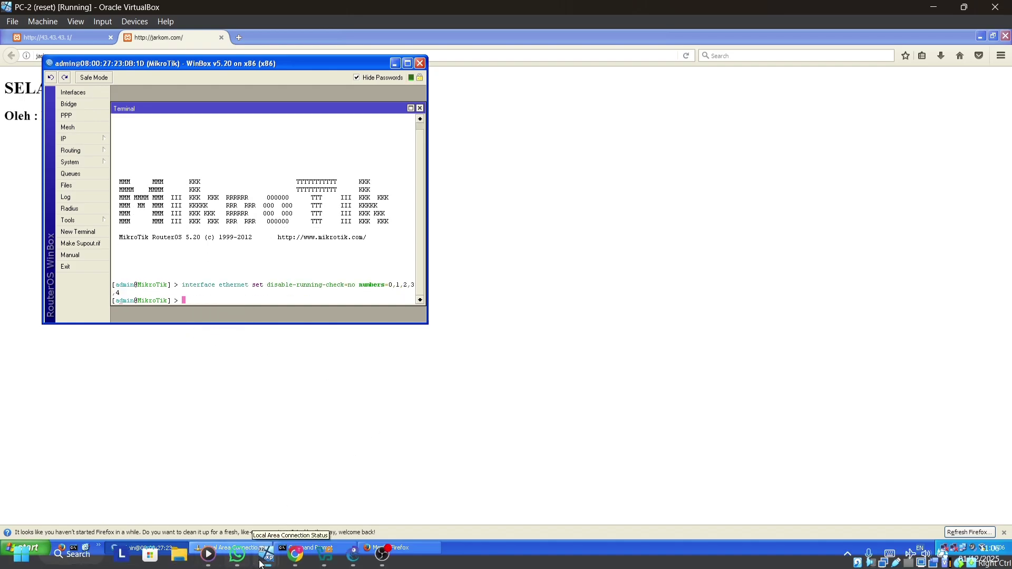
Switch to PC-3 and run the copied disable-running-check=no command for its router's Ethernet interfaces in a new WinBox terminal.
{"action": "mouse_move", "coordinate": [266, 553]}
{"action": "left_click", "coordinate": [900, 522]}
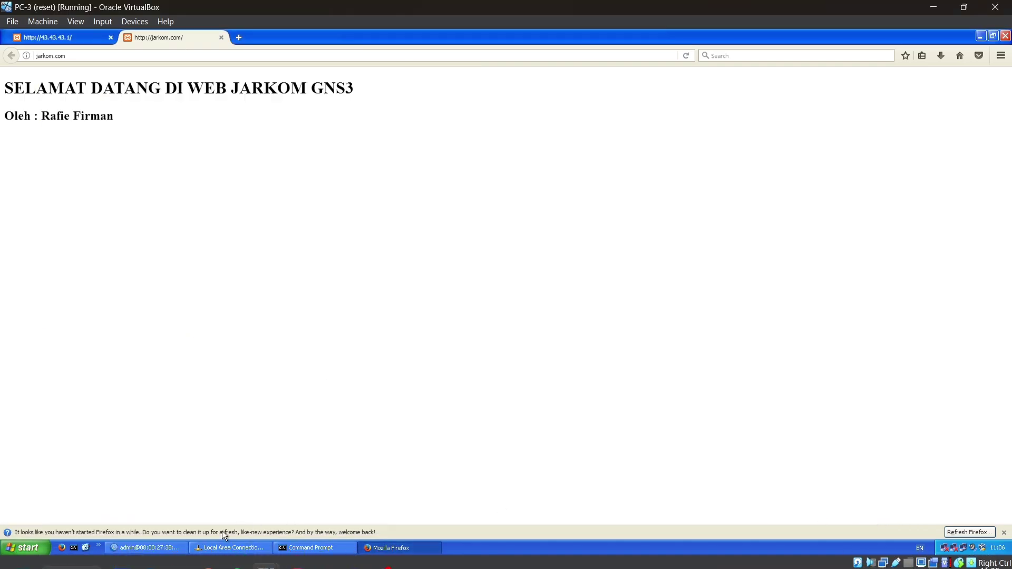
{"action": "left_click", "coordinate": [132, 550]}
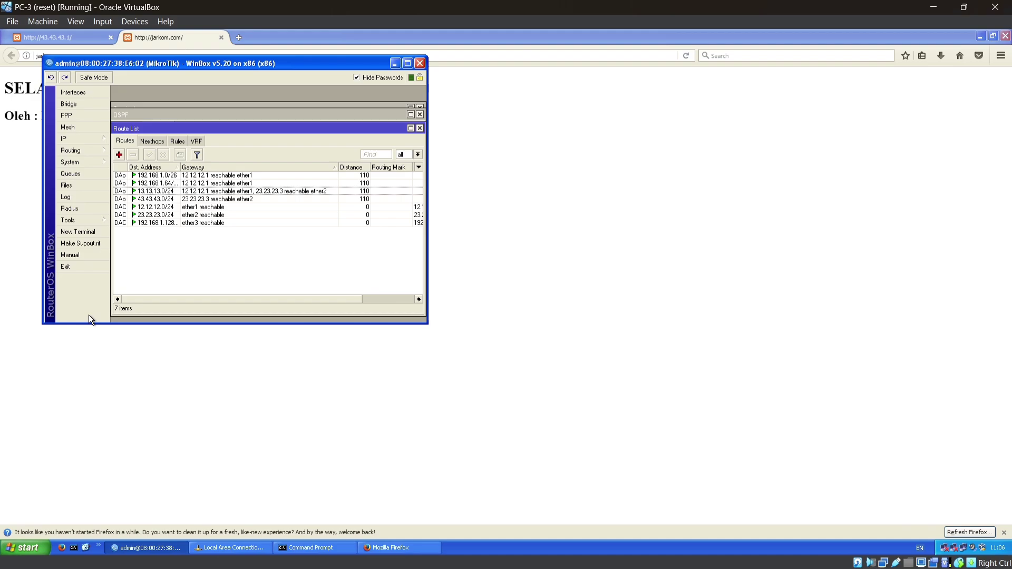
{"action": "left_click", "coordinate": [78, 232]}
{"action": "right_click", "coordinate": [182, 310]}
{"action": "left_click", "coordinate": [198, 345]}
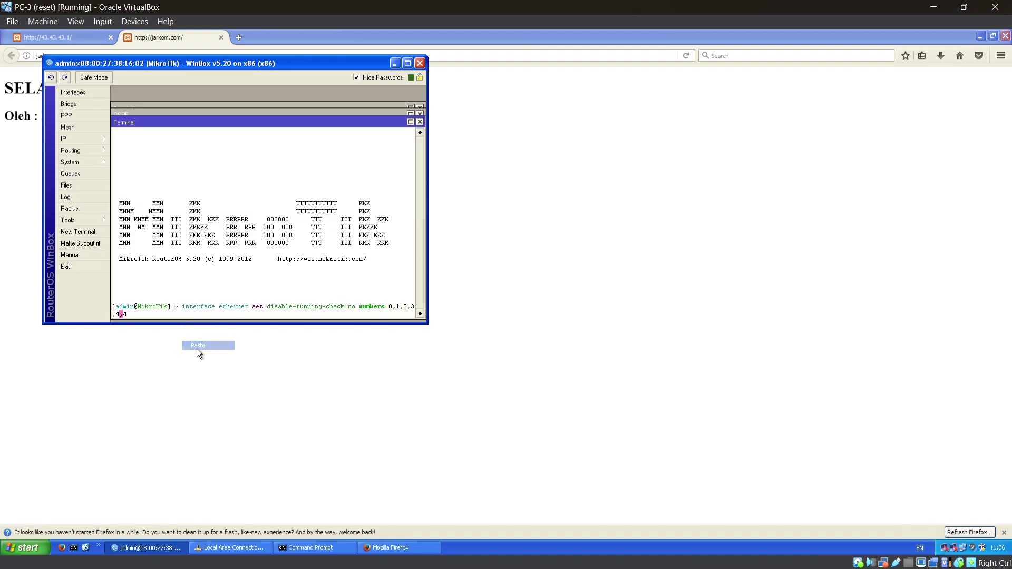
{"action": "key", "text": "Return"}
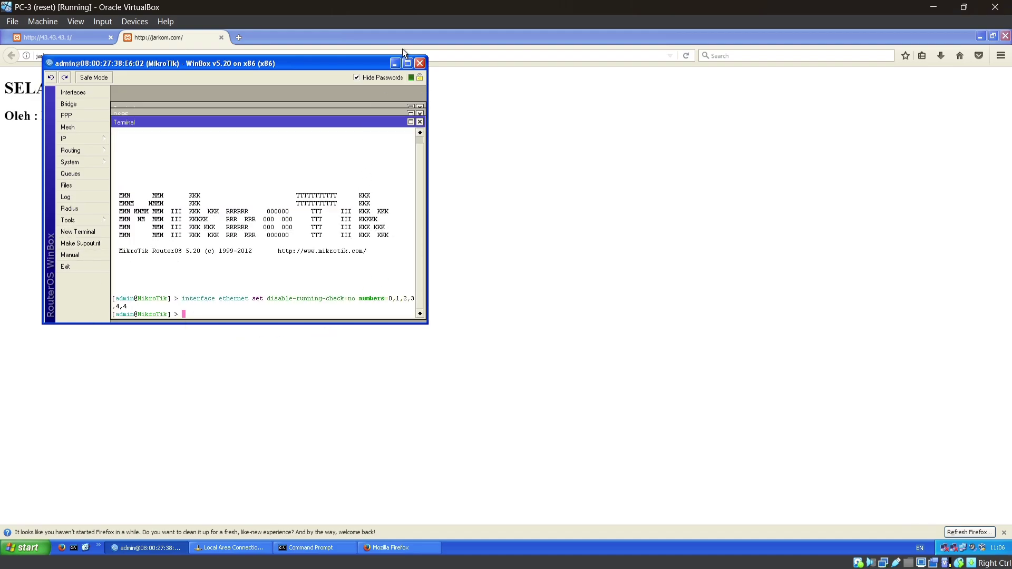
Minimize Firefox on PC-3 and move the WinBox window away from the desktop shortcuts.
{"action": "left_click", "coordinate": [978, 42]}
{"action": "left_click", "coordinate": [980, 35]}
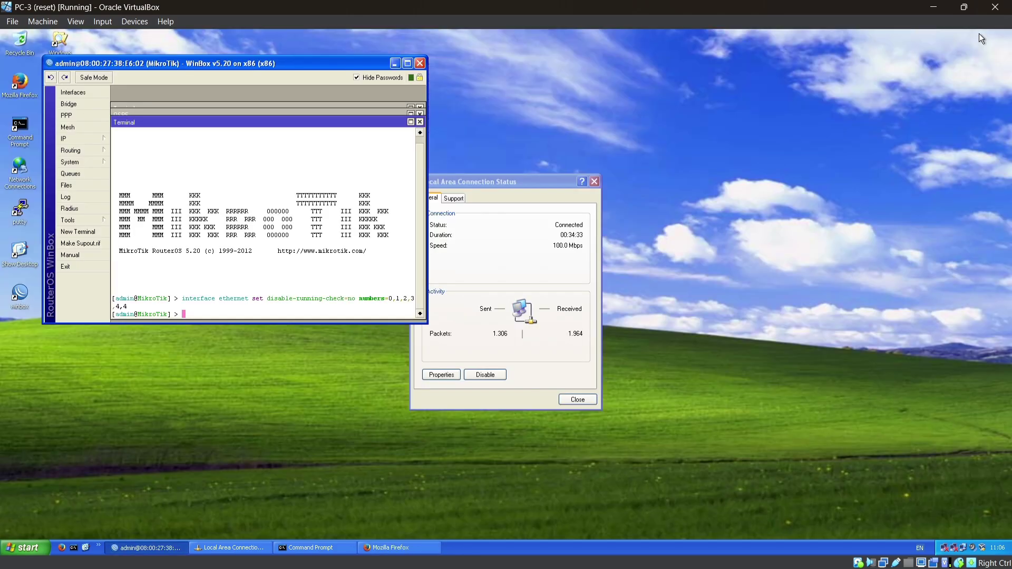
{"action": "left_click_drag", "start_coordinate": [337, 65], "coordinate": [781, 87]}
Switch to GNS3, read the G. FAIL OVER instructions in the assignment PDF in Chrome, and return to the GNS3 topology.
{"action": "left_click", "coordinate": [353, 555]}
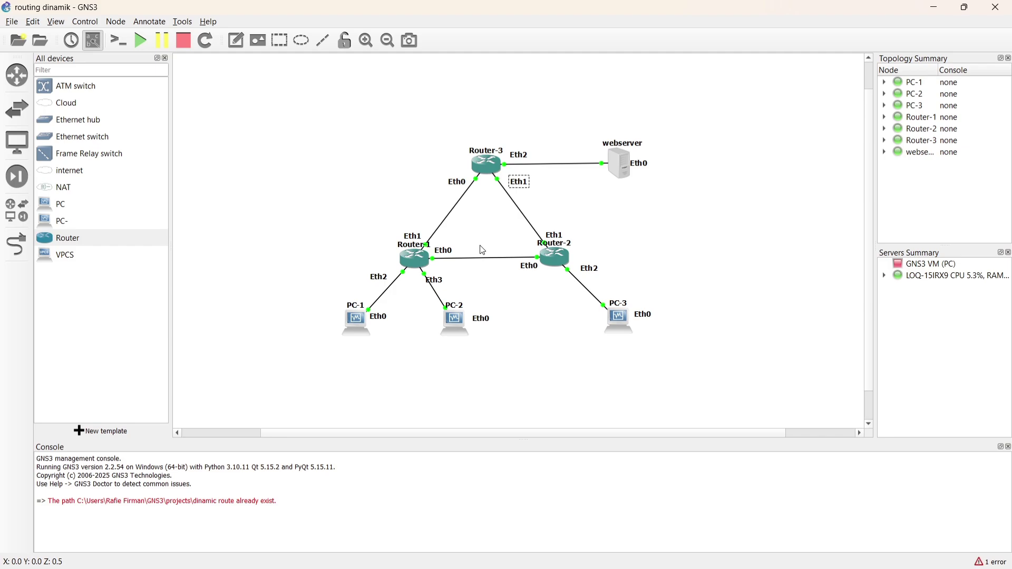
{"action": "mouse_move", "coordinate": [264, 568]}
{"action": "left_click", "coordinate": [295, 554]}
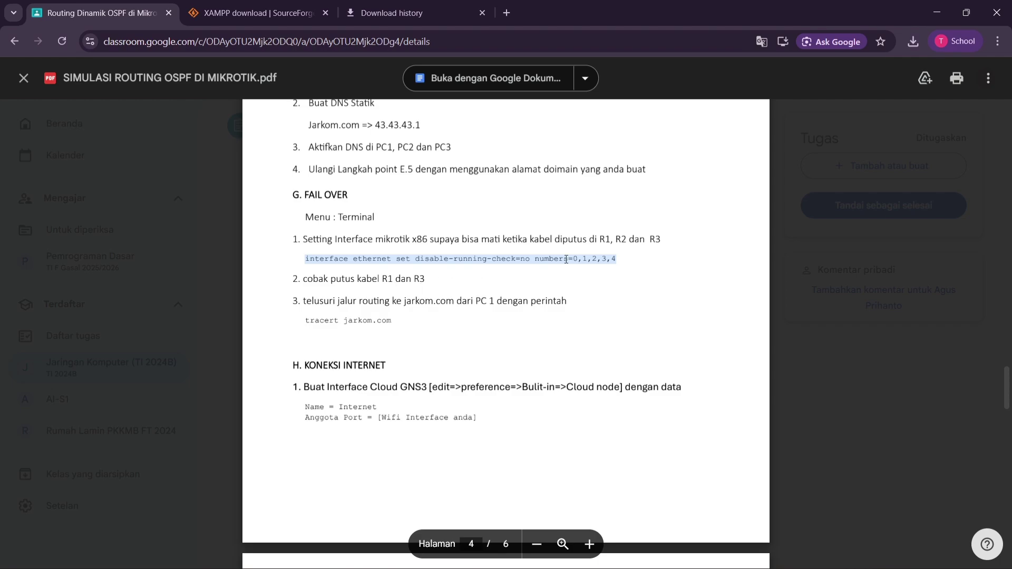
{"action": "left_click", "coordinate": [934, 13]}
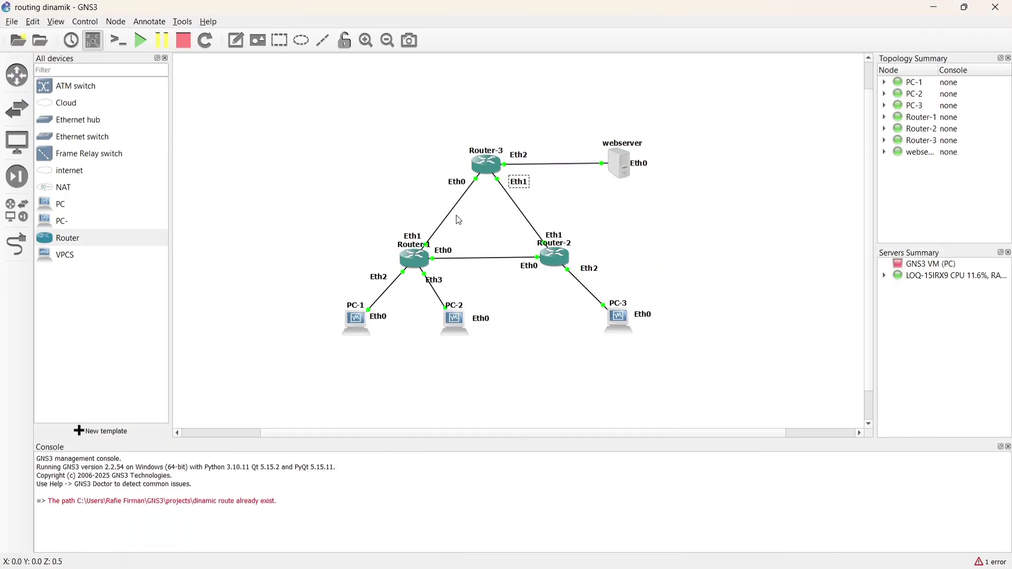
Delete the link between Router-1 Eth1 and Router-3 Eth0 in the topology.
{"action": "left_click", "coordinate": [456, 217]}
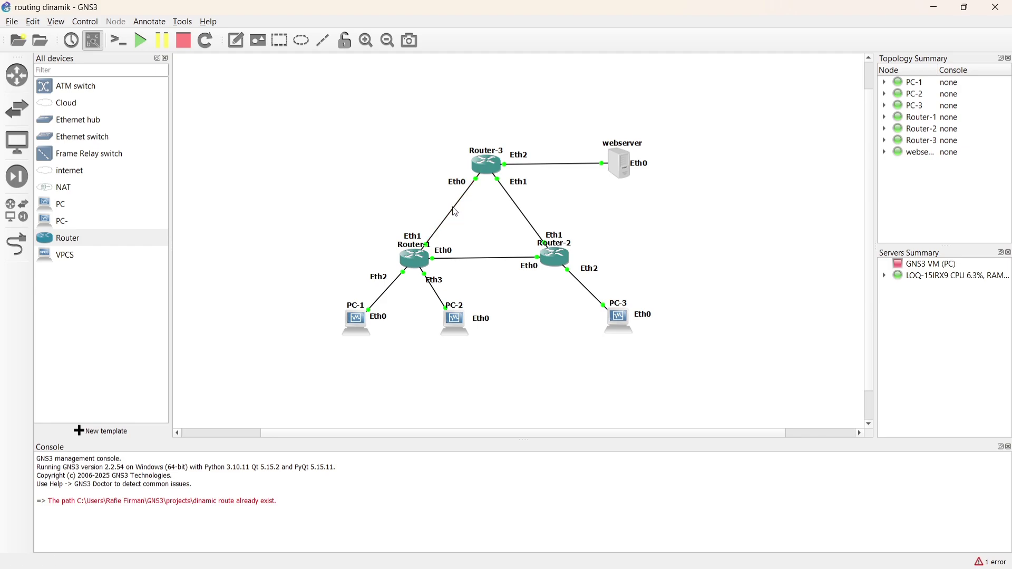
{"action": "left_click", "coordinate": [456, 213]}
{"action": "key", "text": "Delete"}
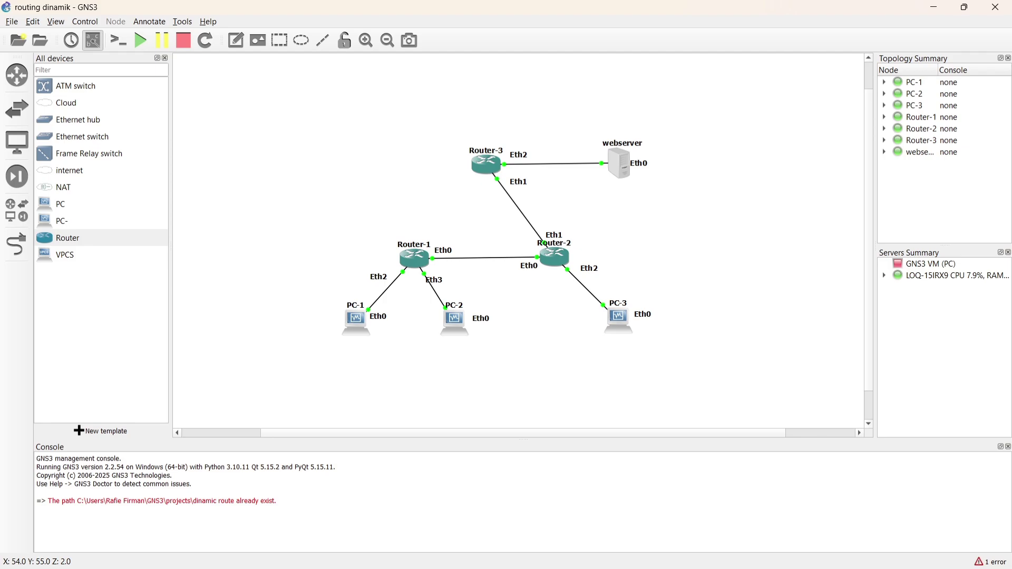
Switch to PC-1, open the WinBox route list sorted by gateway, and examine the gateway of the 43.43.43.0/24 route.
{"action": "left_click", "coordinate": [267, 556]}
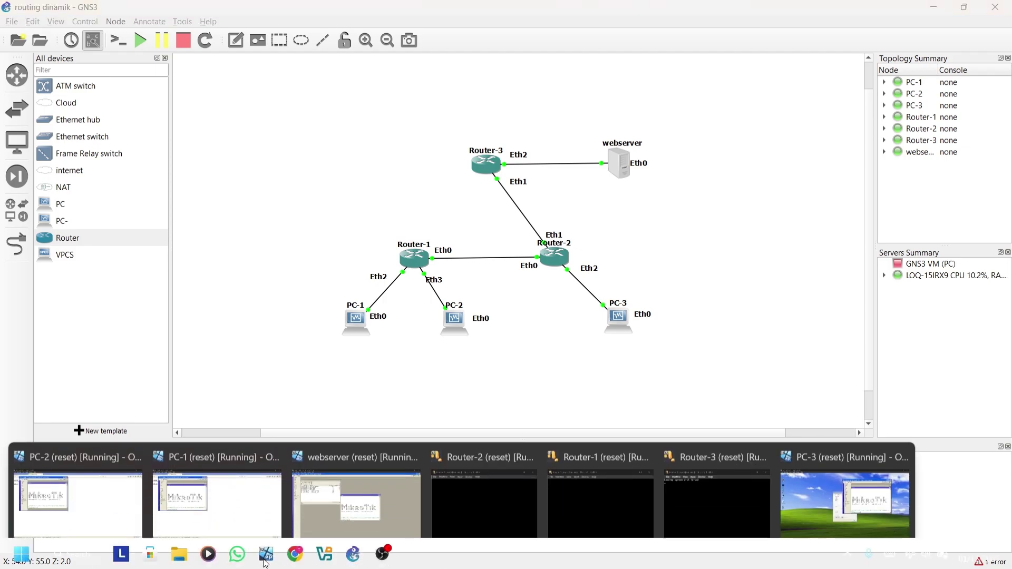
{"action": "left_click", "coordinate": [250, 512]}
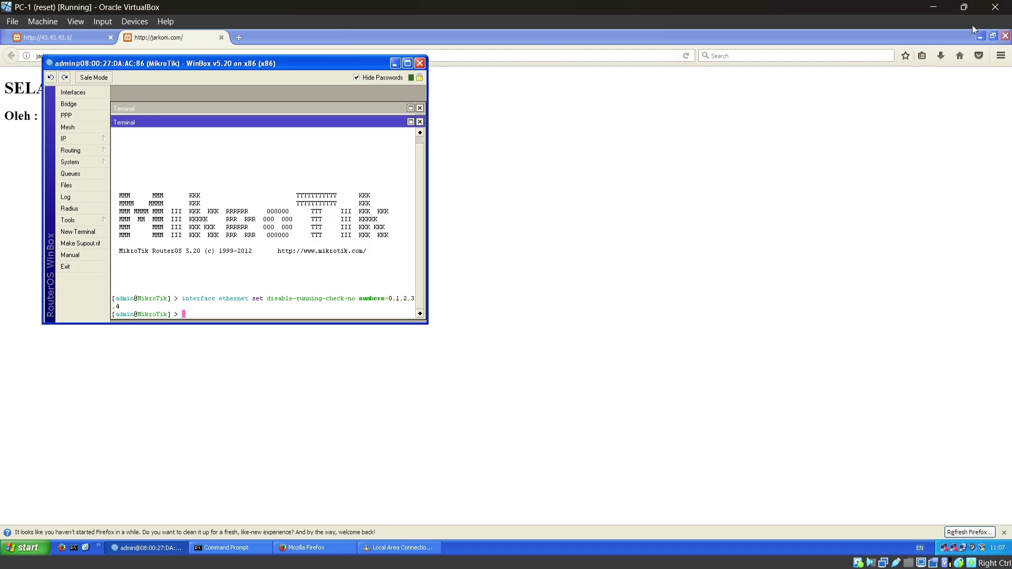
{"action": "left_click", "coordinate": [977, 34]}
{"action": "left_click", "coordinate": [977, 33]}
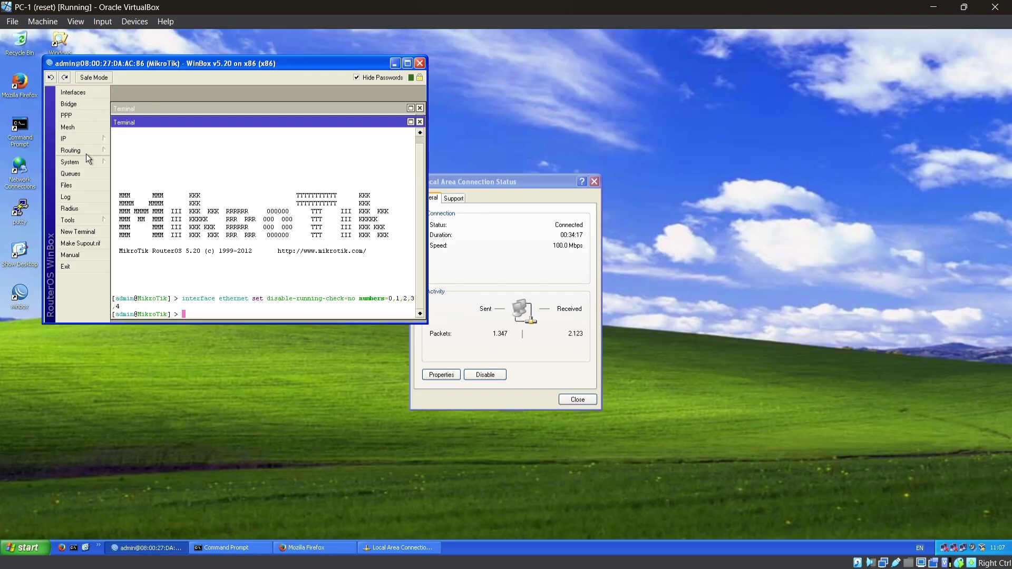
{"action": "mouse_move", "coordinate": [93, 140]}
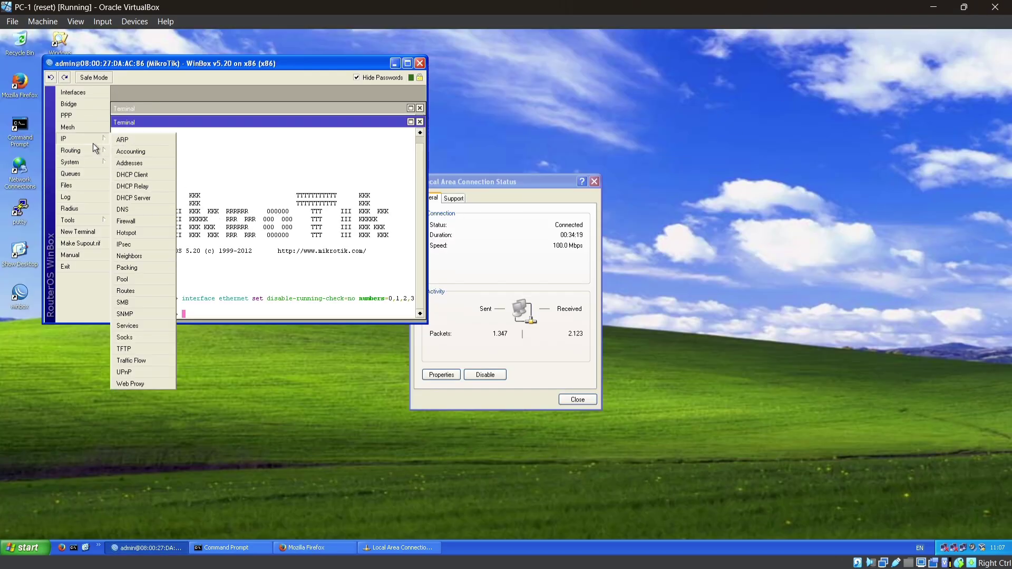
{"action": "left_click", "coordinate": [138, 291]}
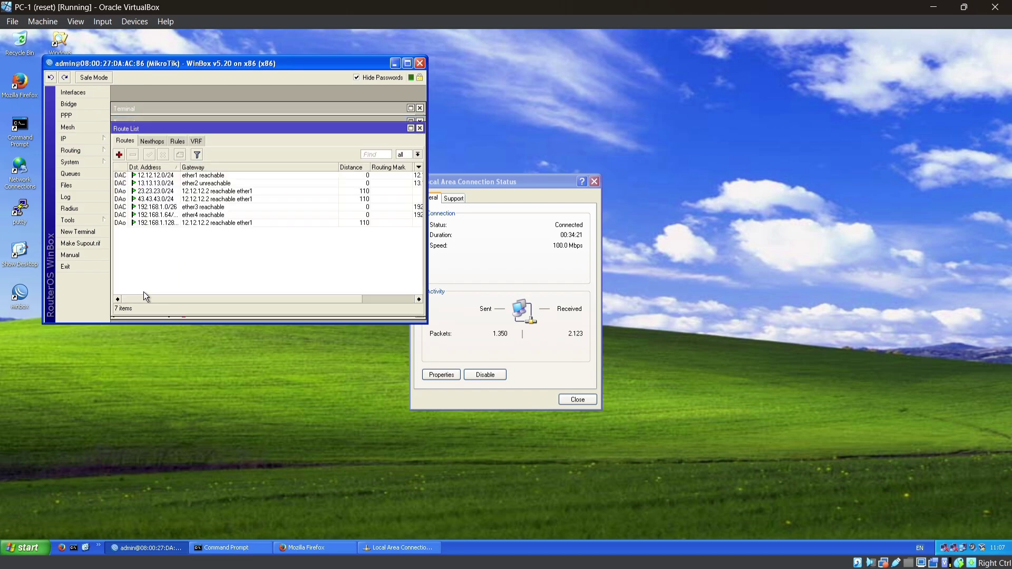
{"action": "left_click", "coordinate": [233, 167]}
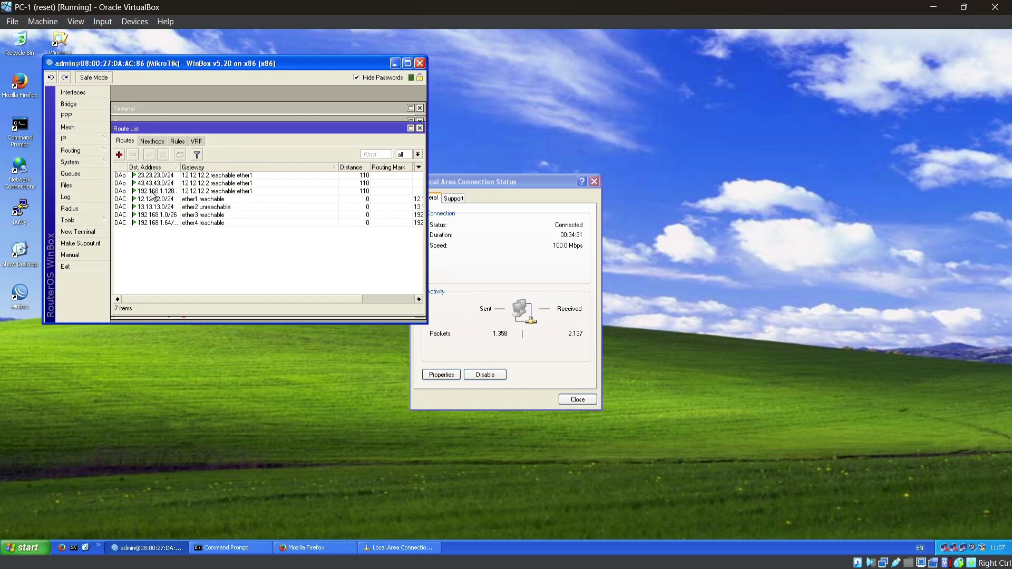
{"action": "left_click", "coordinate": [171, 184]}
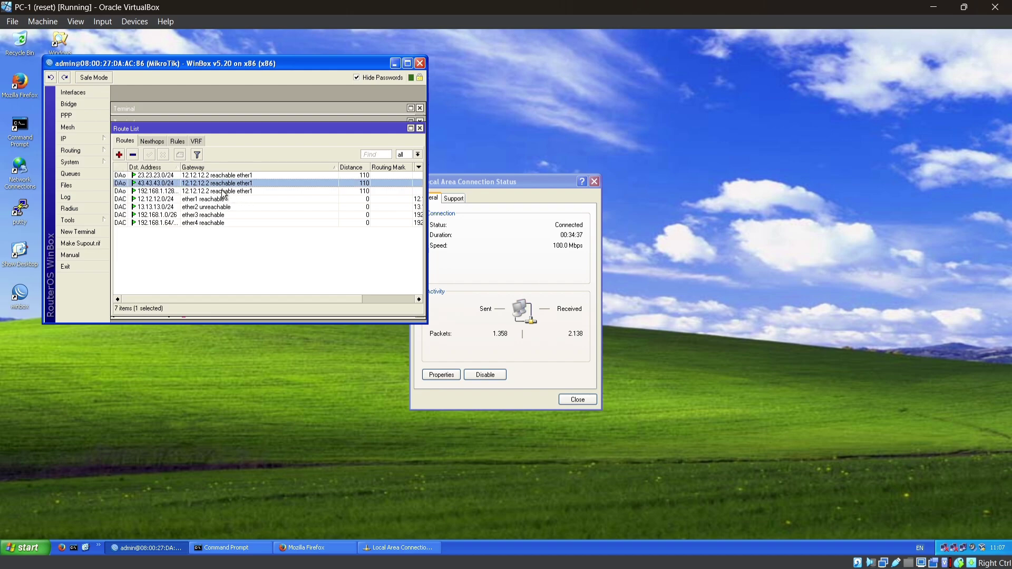
Minimize WinBox on PC-1 and trace the route with "tracert jarkom.com" in a new Command Prompt.
{"action": "left_click", "coordinate": [399, 67]}
{"action": "double_click", "coordinate": [18, 126]}
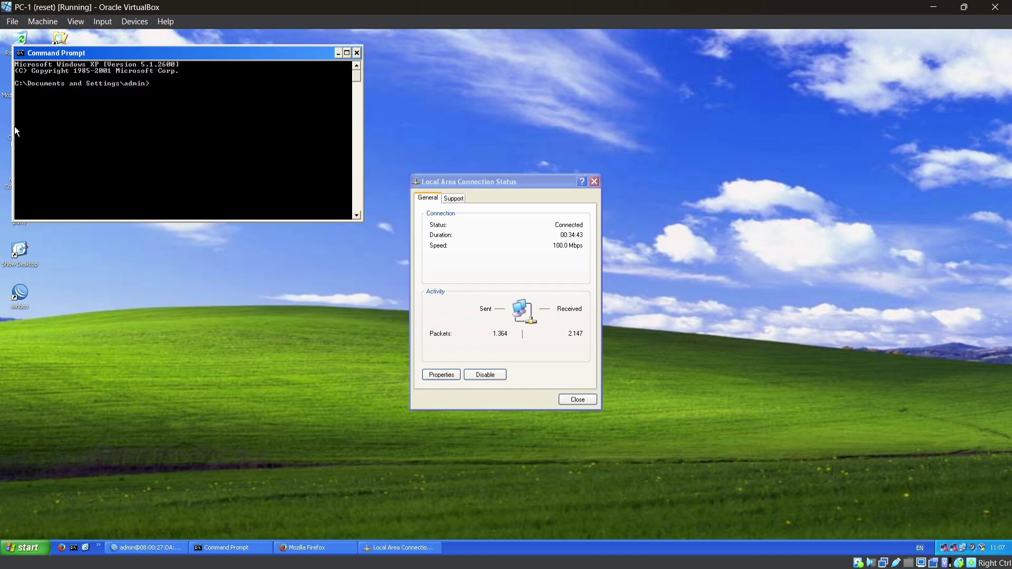
{"action": "type", "text": "t"}
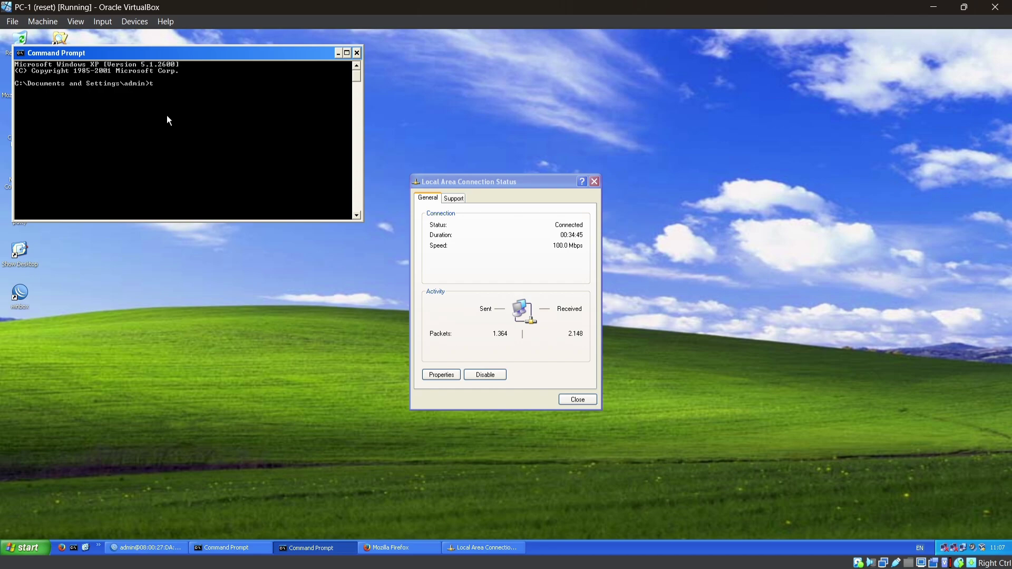
{"action": "type", "text": "racert jarkom.com"}
{"action": "key", "text": "Return"}
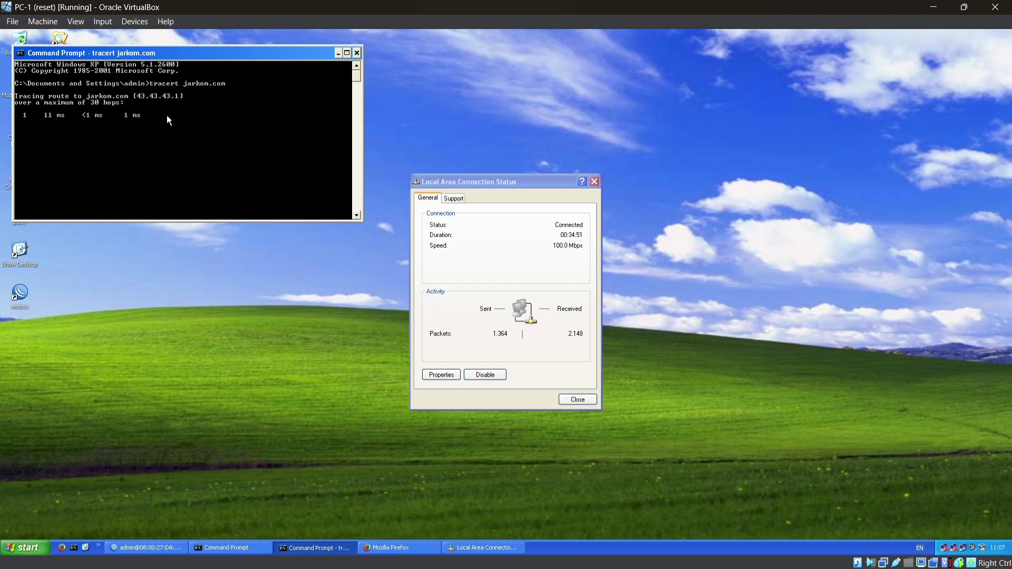
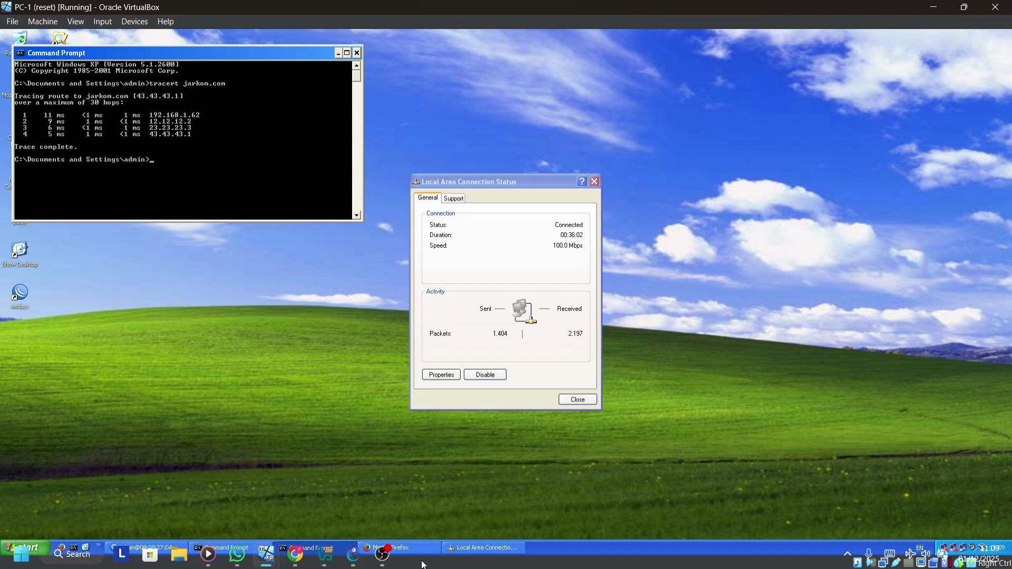
Switch to the GNS3 project "plis yg ini bisa, aku udh capek" and turn off link-adding mode.
{"action": "left_click", "coordinate": [353, 562]}
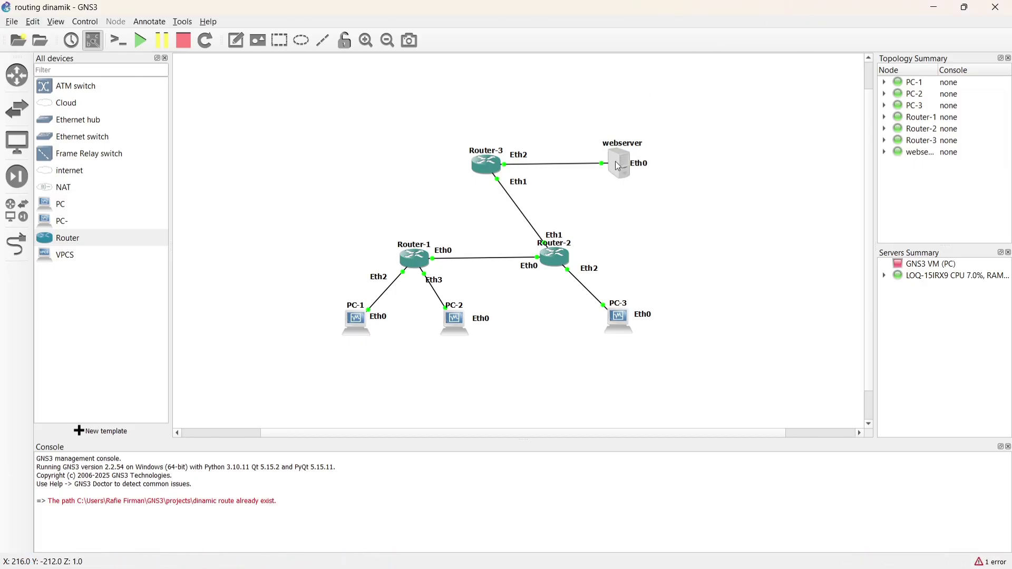
{"action": "left_click", "coordinate": [935, 8]}
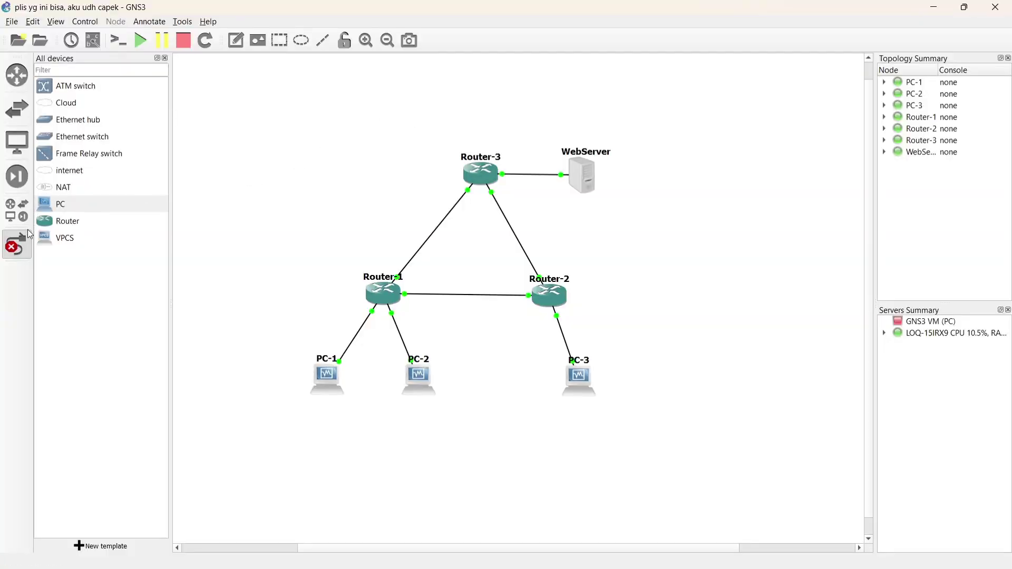
{"action": "left_click", "coordinate": [16, 244]}
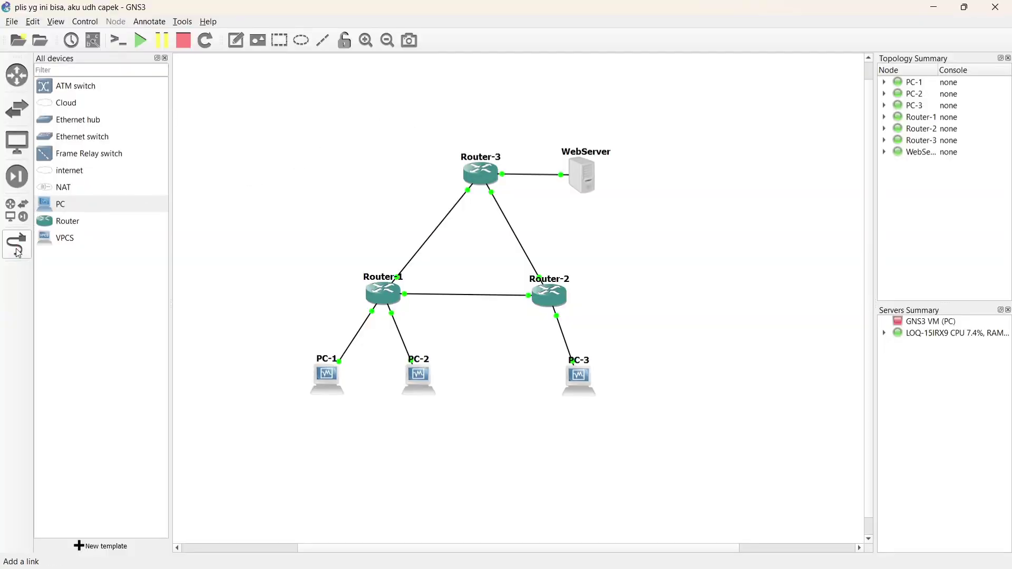
Open the cloud node templates in the GNS3 preferences and review the internet template's Ethernet interfaces, leaving its configuration without changes.
{"action": "left_click", "coordinate": [33, 21]}
{"action": "left_click", "coordinate": [69, 83]}
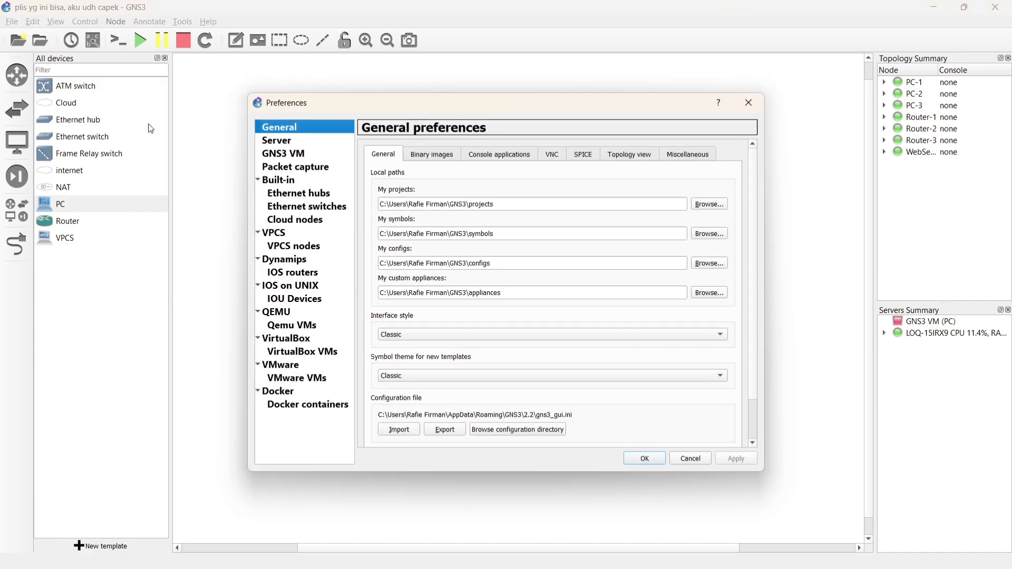
{"action": "left_click", "coordinate": [293, 221]}
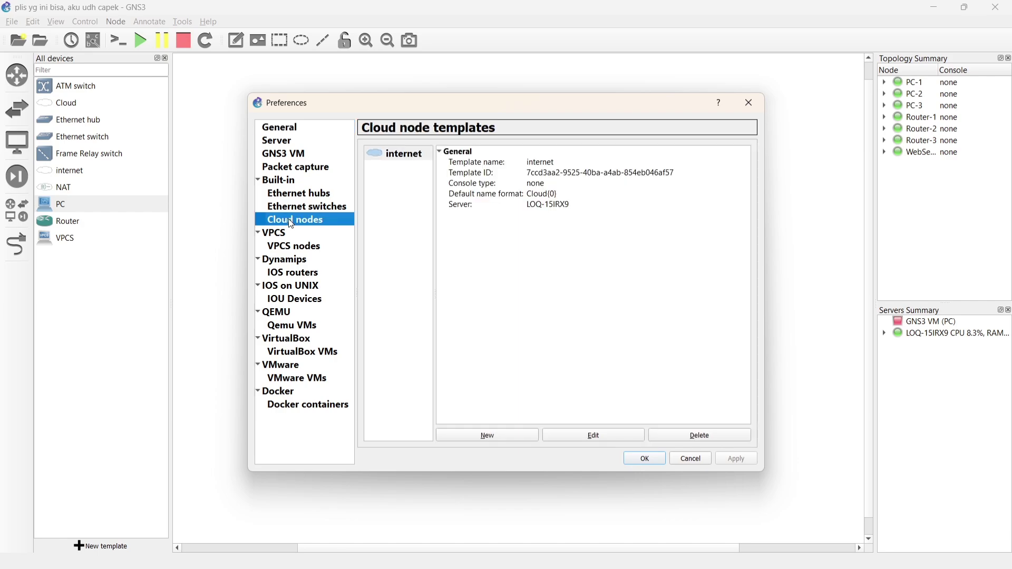
{"action": "left_click", "coordinate": [403, 162]}
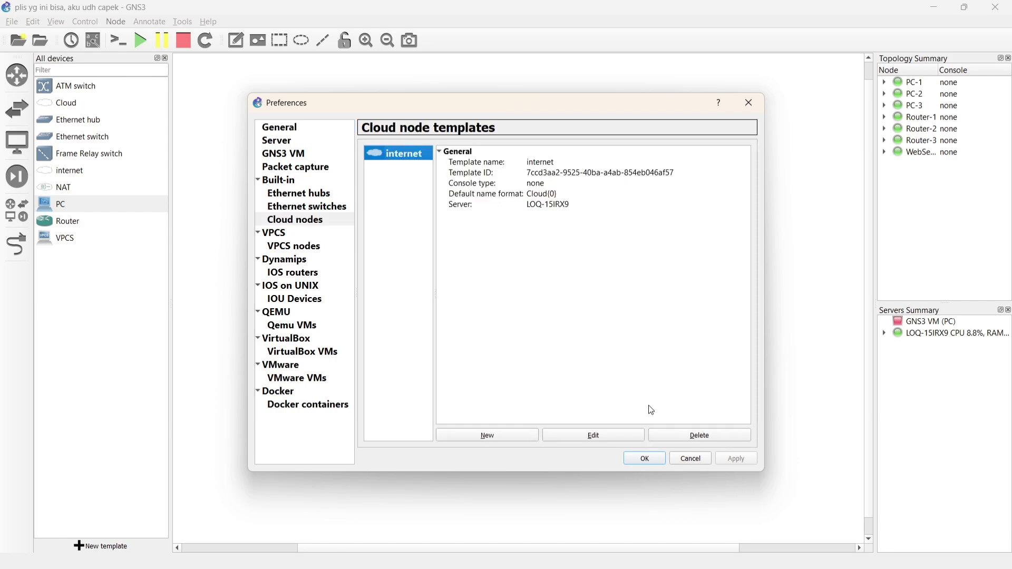
{"action": "left_click", "coordinate": [601, 438]}
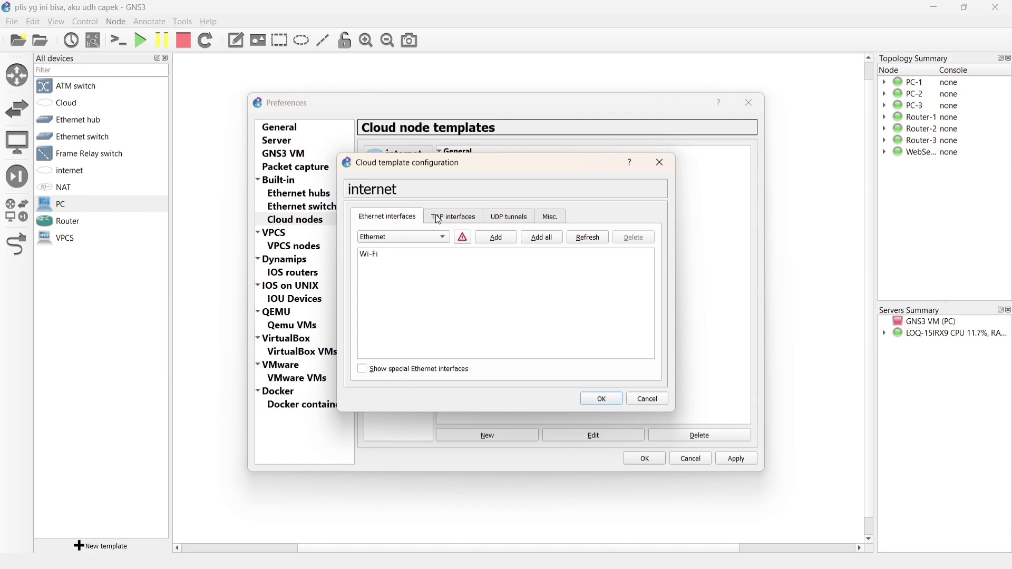
{"action": "left_click_drag", "start_coordinate": [472, 171], "coordinate": [560, 196]}
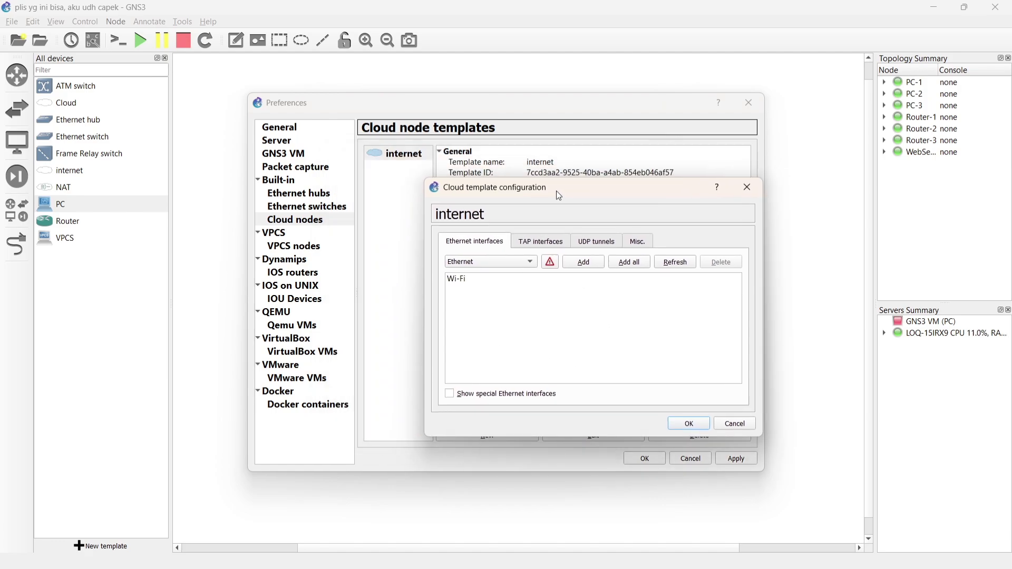
{"action": "left_click", "coordinate": [735, 426]}
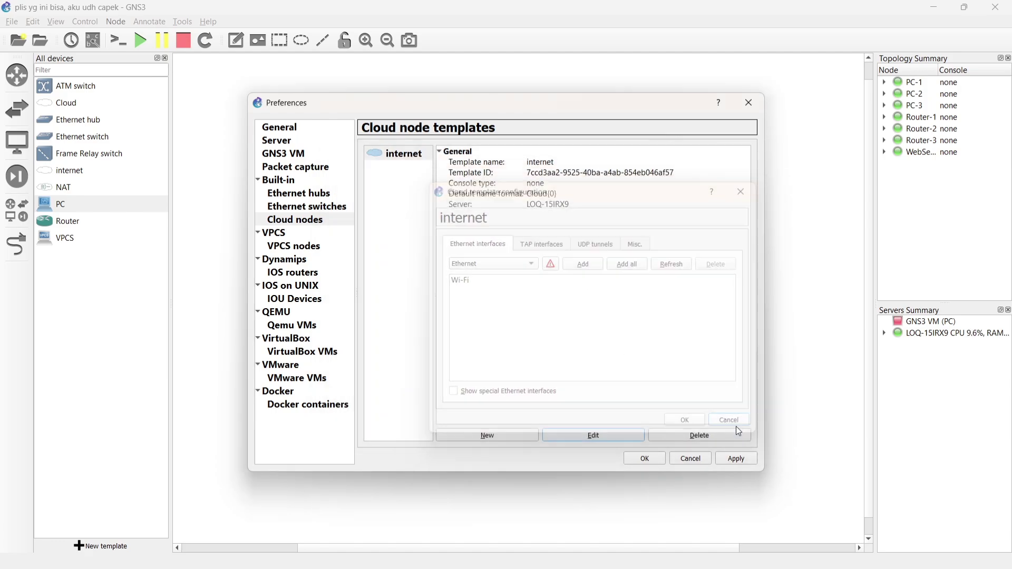
Close the GNS3 preferences, keeping the pending cloud node template changes.
{"action": "left_click", "coordinate": [751, 99]}
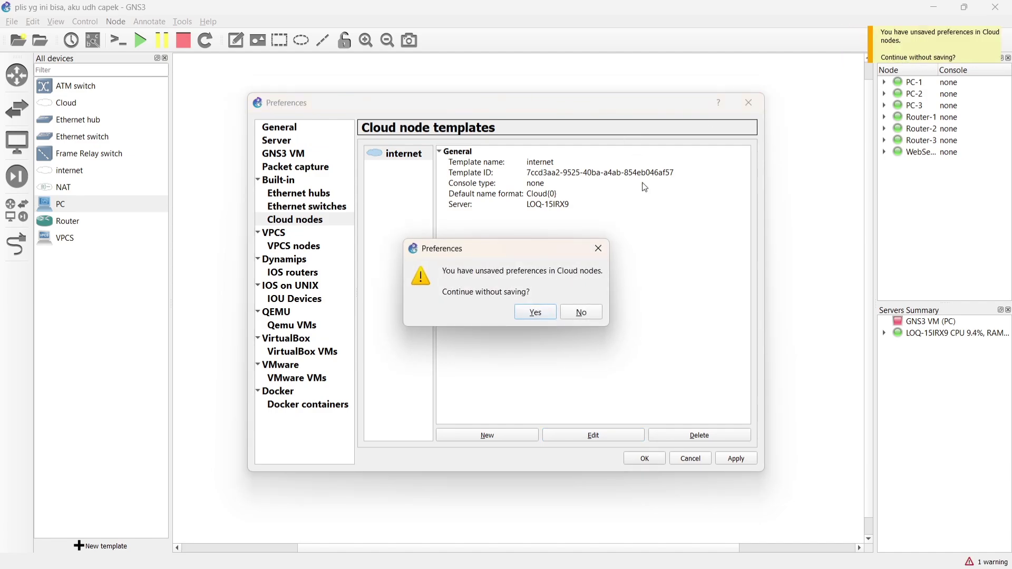
{"action": "left_click", "coordinate": [585, 314]}
{"action": "left_click", "coordinate": [661, 460]}
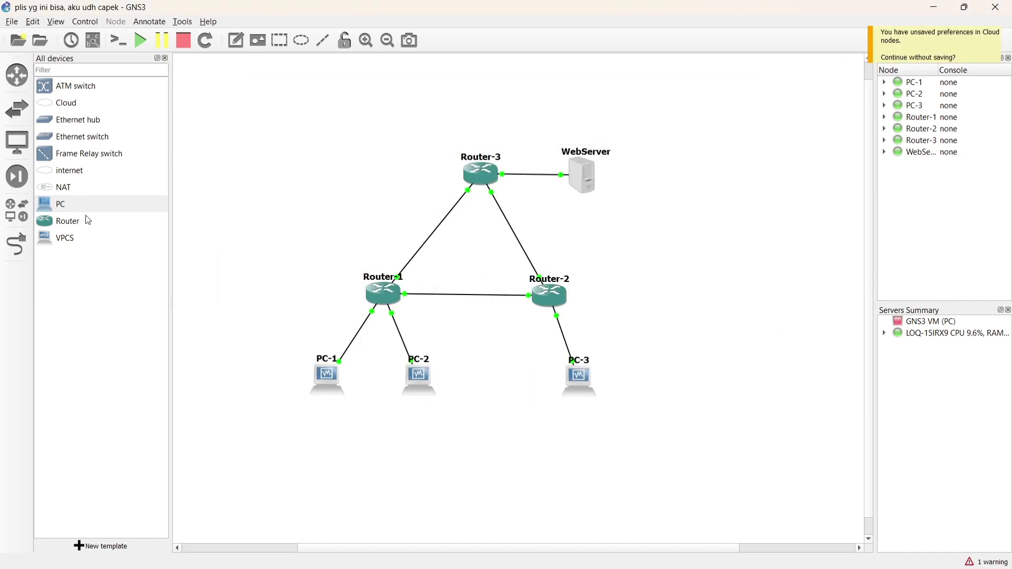
Add an internet cloud node above Router-3 in the topology and name it "internet".
{"action": "scroll", "coordinate": [308, 207], "scroll_direction": "up", "scroll_amount": 1}
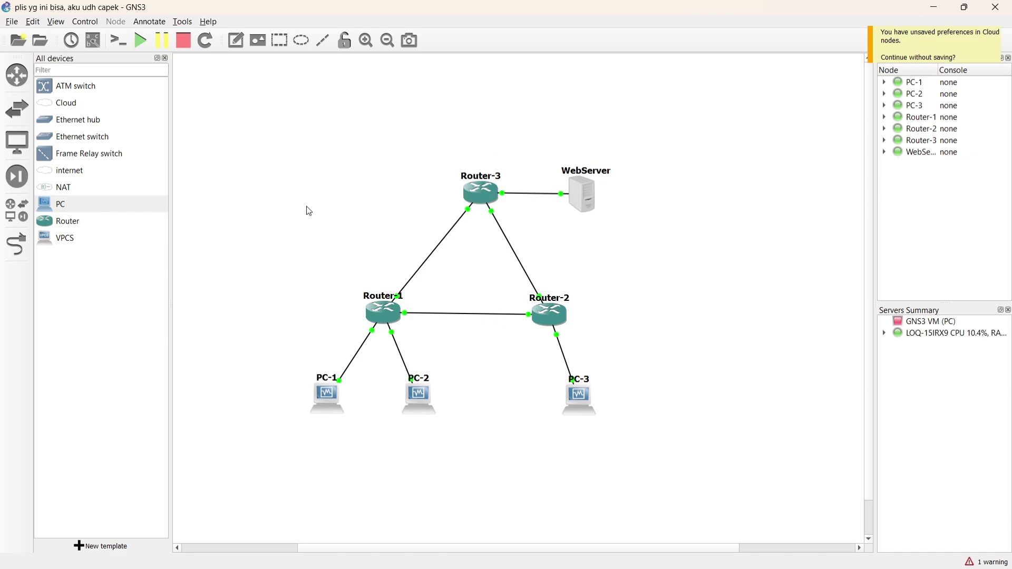
{"action": "left_click_drag", "start_coordinate": [101, 171], "coordinate": [379, 124]}
{"action": "left_click_drag", "start_coordinate": [409, 122], "coordinate": [393, 113]}
{"action": "double_click", "coordinate": [399, 91]}
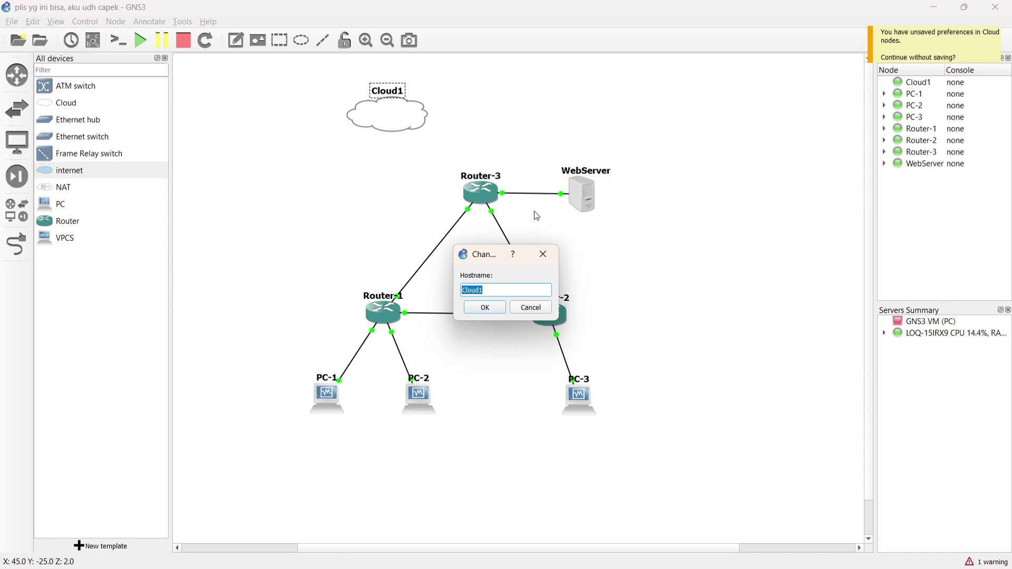
{"action": "key", "text": "BackSpace"}
{"action": "type", "text": "internet"}
{"action": "key", "text": "Return"}
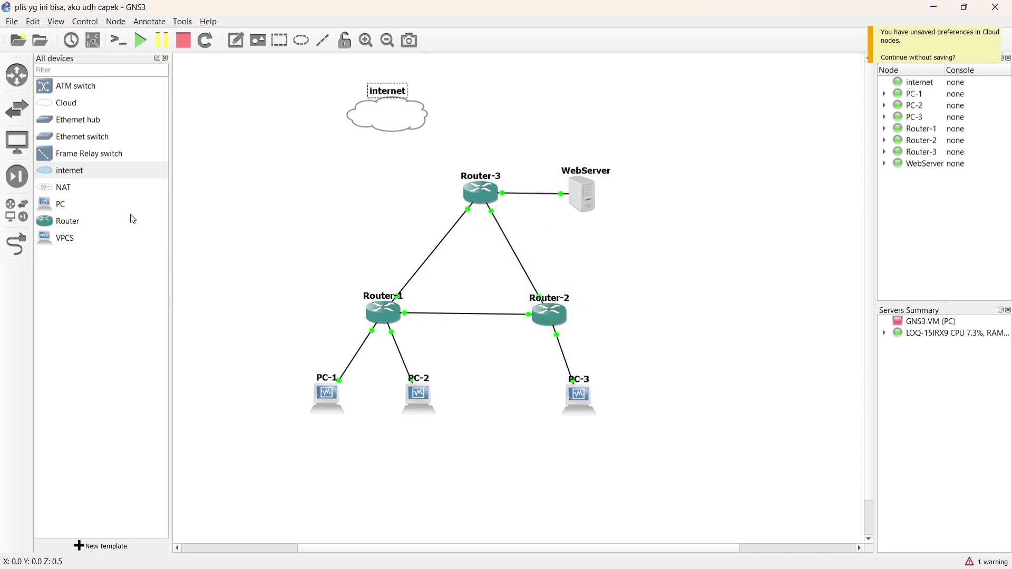
Link the internet cloud to the Eth4 port of Router-3.
{"action": "left_click", "coordinate": [16, 244]}
{"action": "left_click", "coordinate": [389, 112]}
{"action": "left_click", "coordinate": [409, 124]}
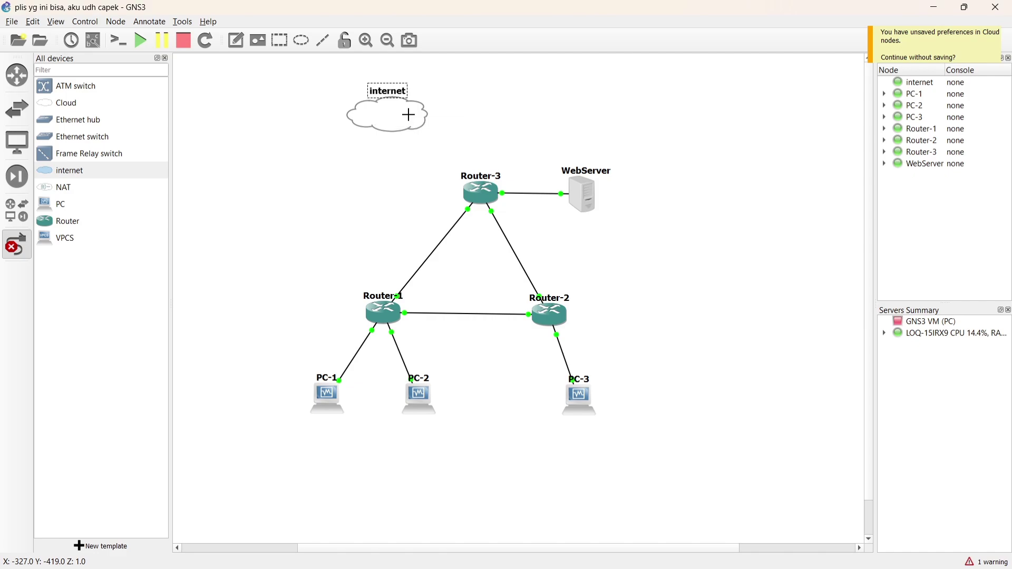
{"action": "left_click", "coordinate": [485, 201]}
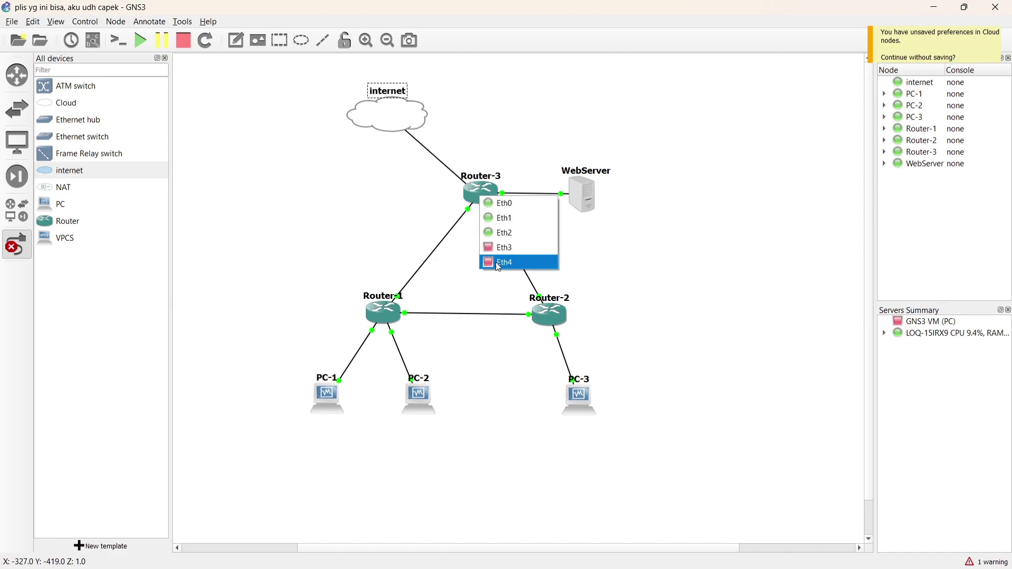
{"action": "left_click", "coordinate": [525, 270]}
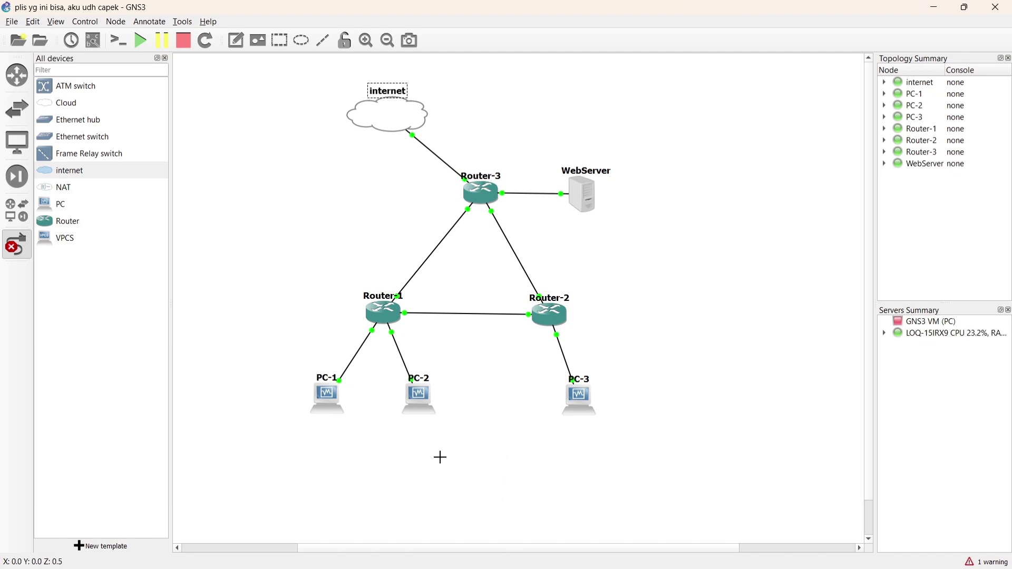
{"action": "mouse_move", "coordinate": [325, 560]}
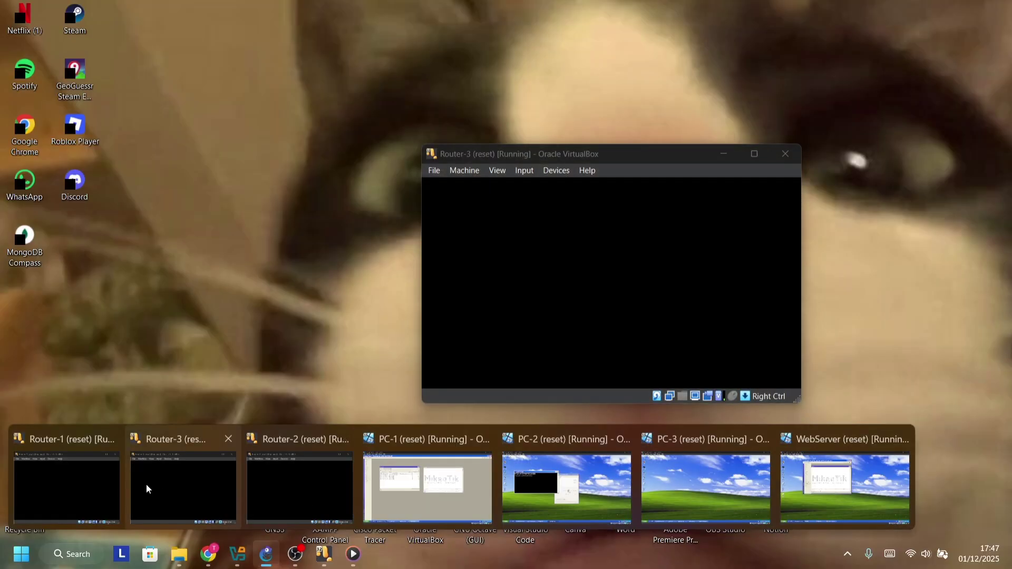
{"action": "left_click", "coordinate": [147, 484]}
{"action": "left_click", "coordinate": [462, 173]}
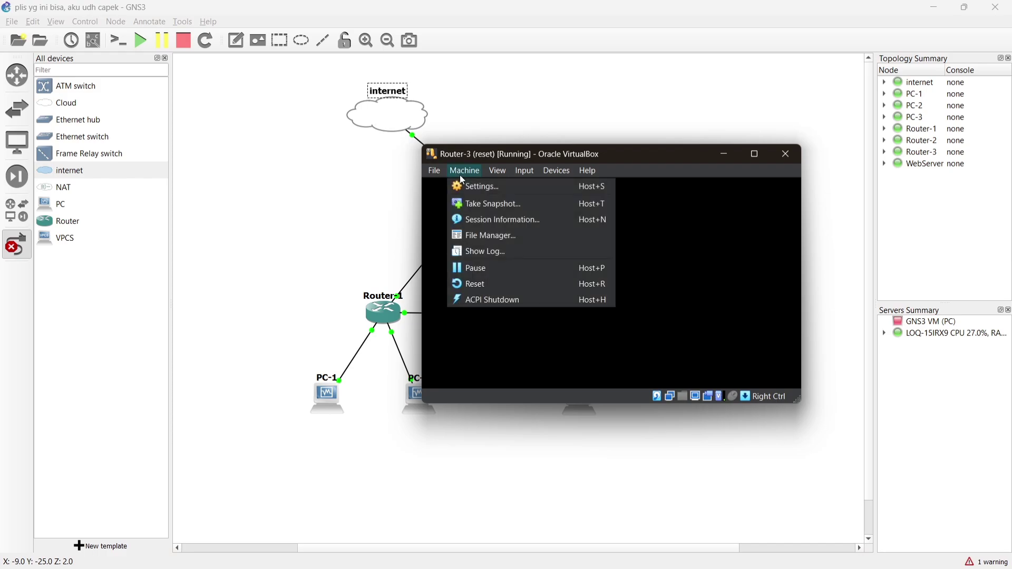
{"action": "left_click", "coordinate": [501, 185]}
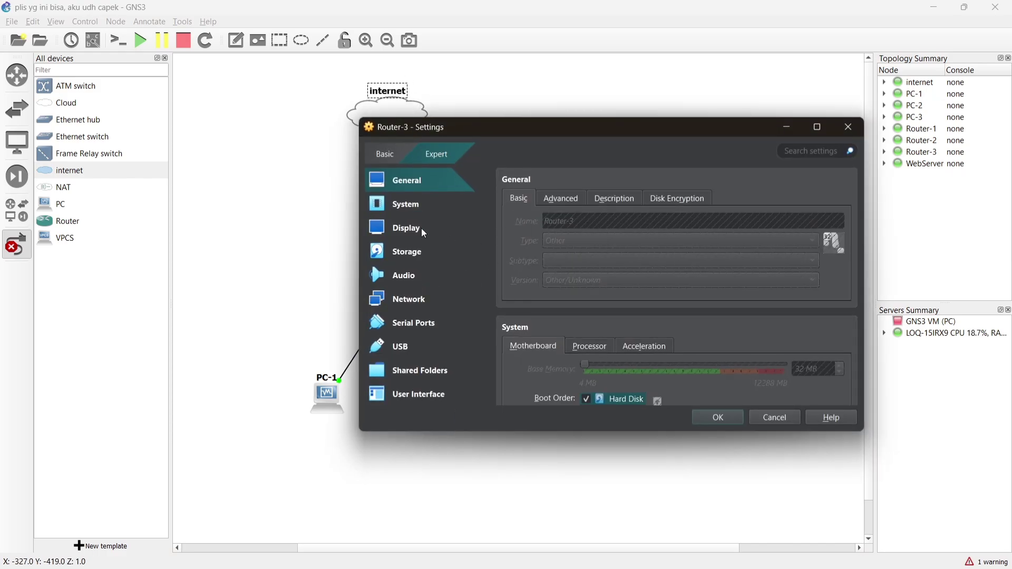
{"action": "left_click", "coordinate": [424, 300]}
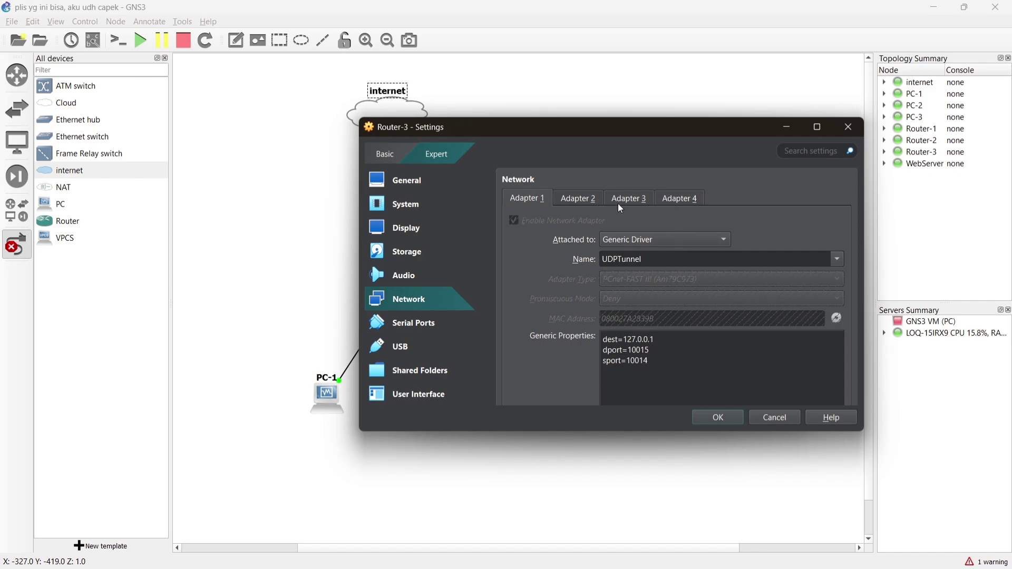
{"action": "left_click", "coordinate": [677, 209]}
{"action": "left_click", "coordinate": [691, 240]}
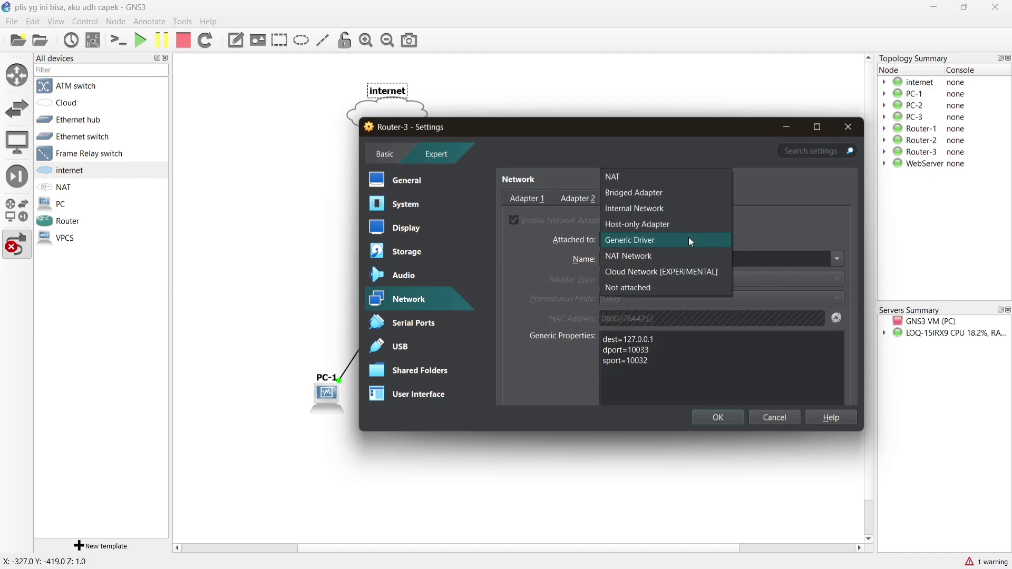
{"action": "left_click", "coordinate": [660, 193]}
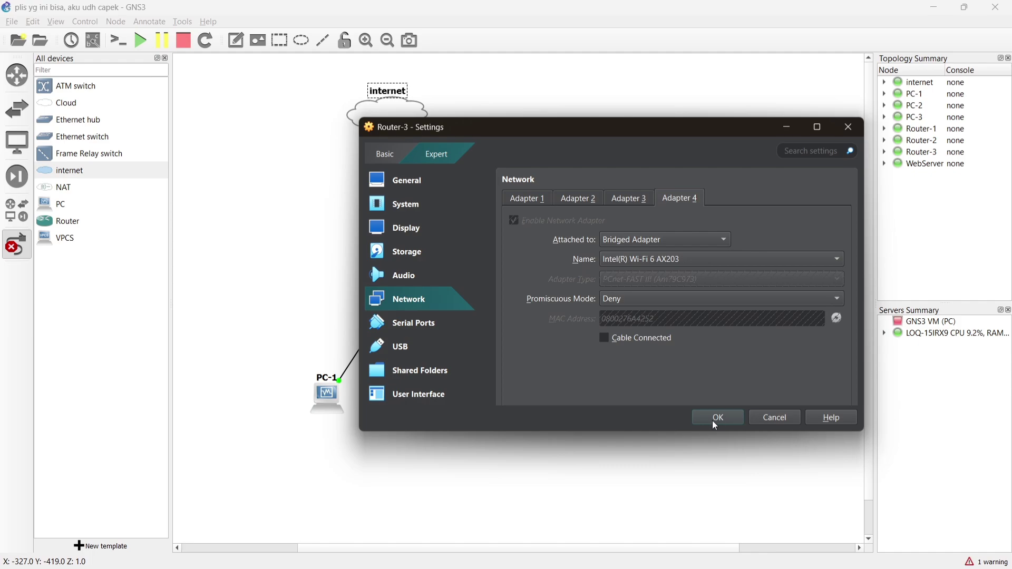
{"action": "left_click", "coordinate": [848, 126]}
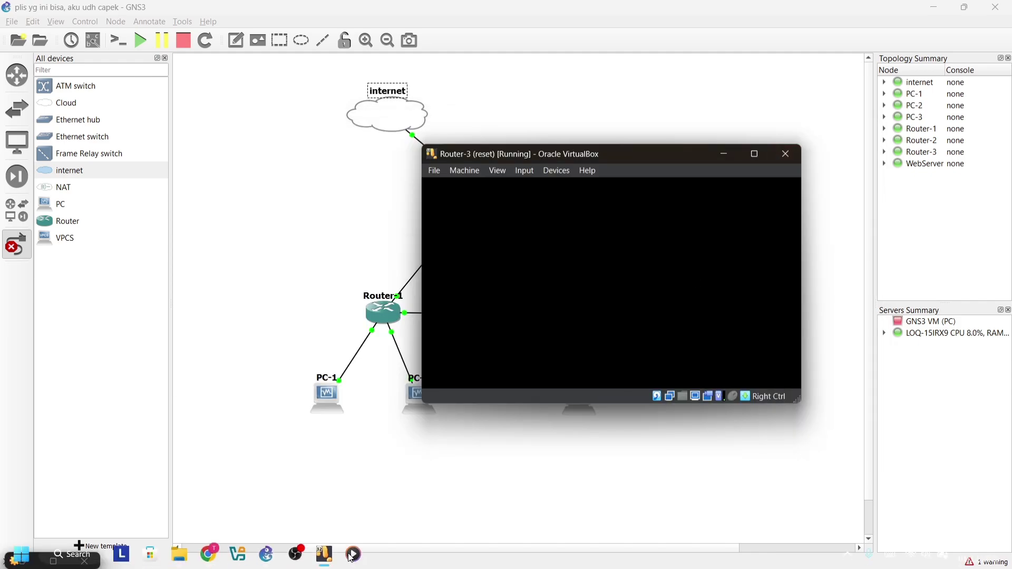
Switch to VirtualBox Manager and attach Router-3's network Adapter 5 to a Bridged Adapter on Intel(R) Wi-Fi 6 AX203.
{"action": "left_click", "coordinate": [239, 553]}
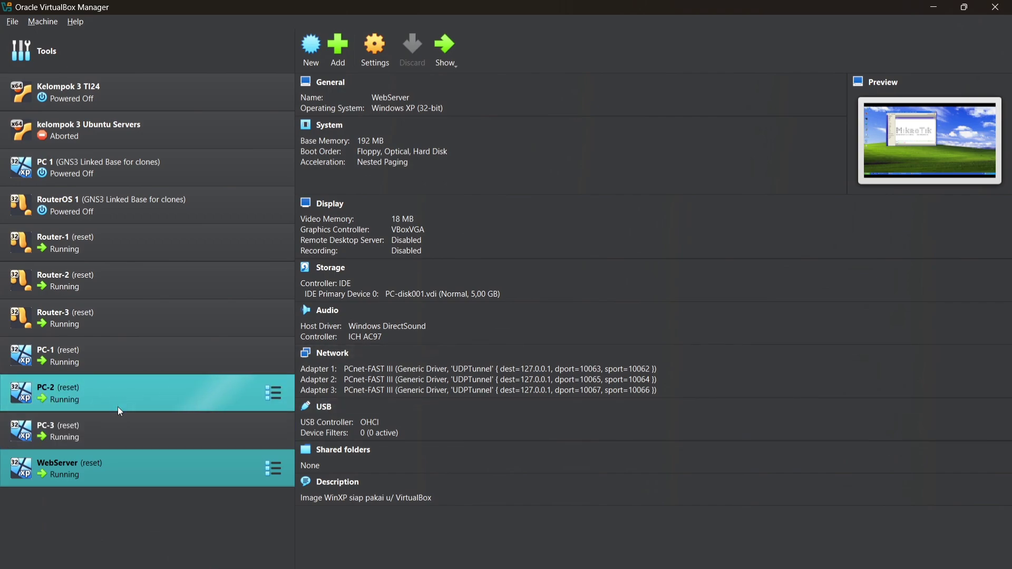
{"action": "left_click", "coordinate": [88, 323]}
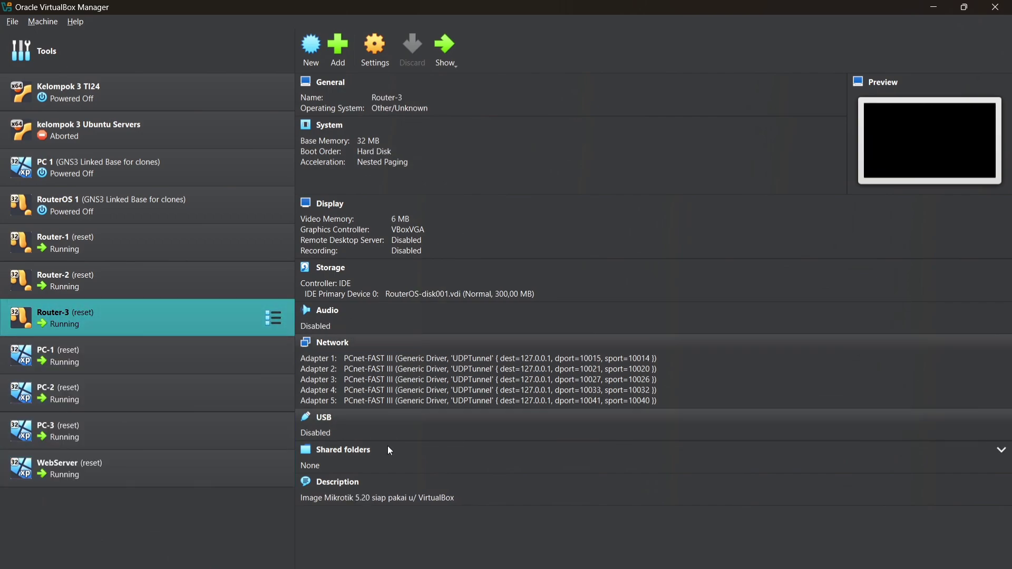
{"action": "left_click", "coordinate": [421, 401]}
{"action": "left_click", "coordinate": [512, 431]}
{"action": "left_click", "coordinate": [517, 381]}
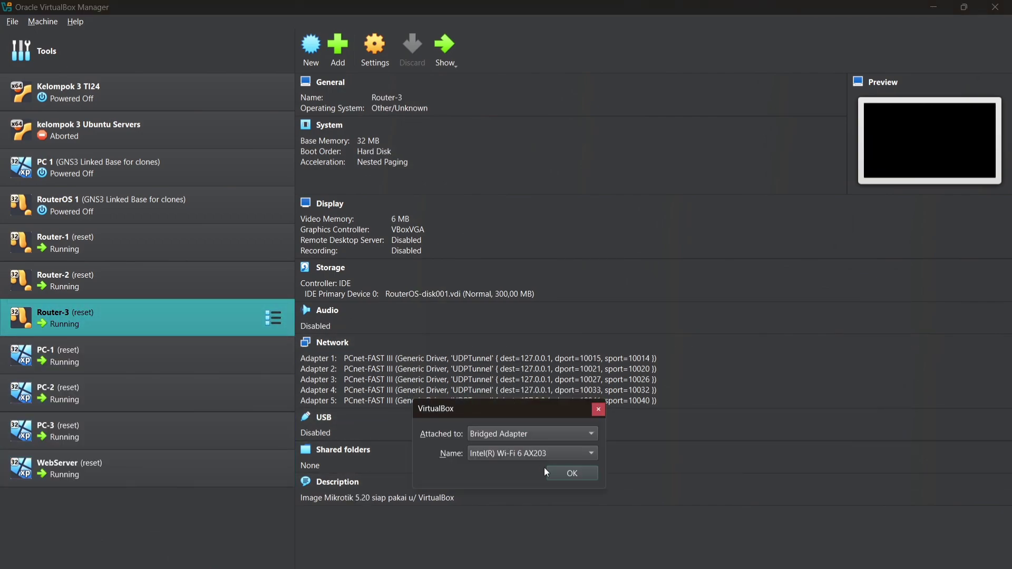
{"action": "left_click", "coordinate": [564, 474]}
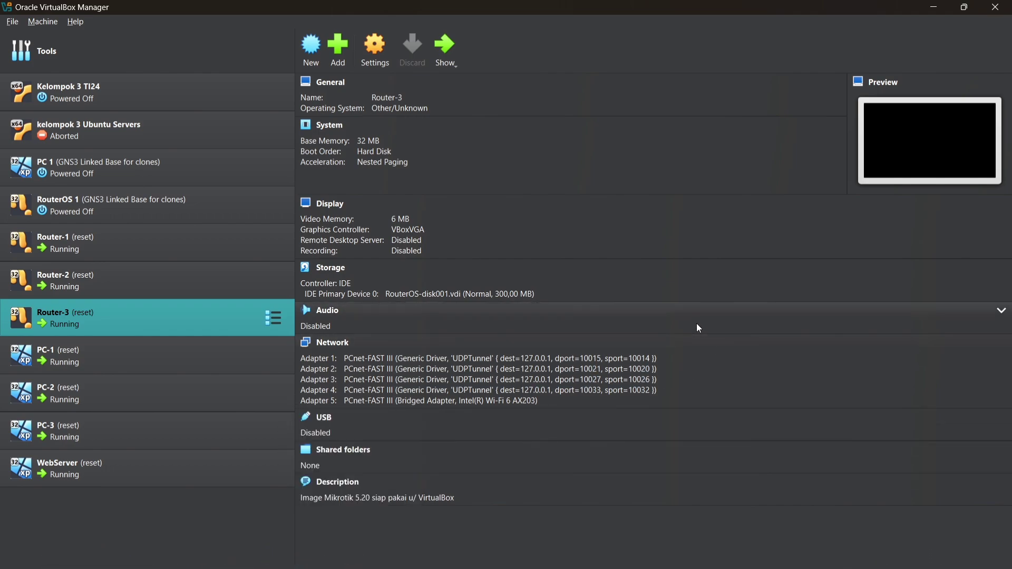
Return to the Router-3 machine, reload its changed settings instead of keeping the unsaved edits, and minimize its window.
{"action": "left_click", "coordinate": [938, 9]}
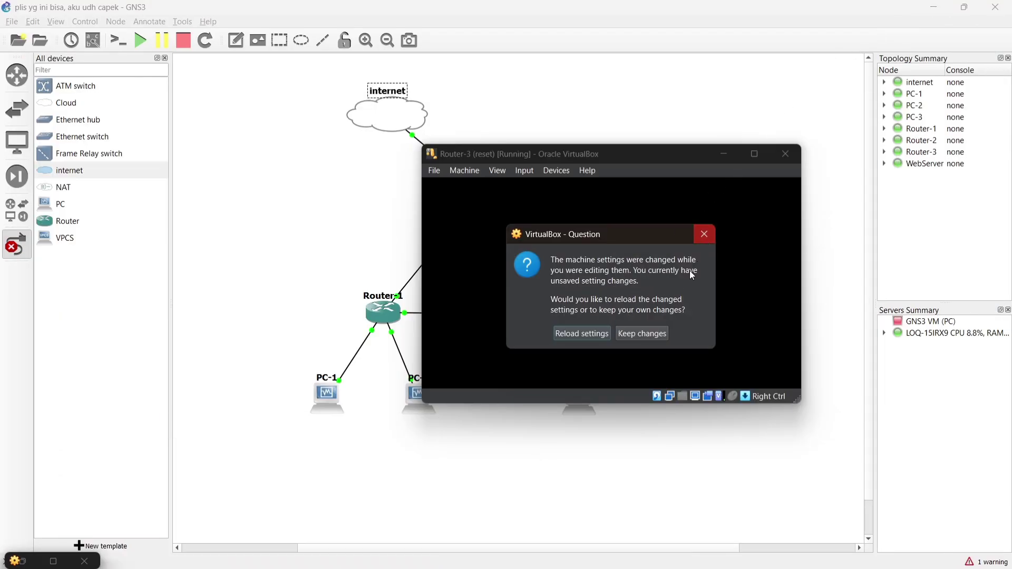
{"action": "left_click", "coordinate": [593, 335]}
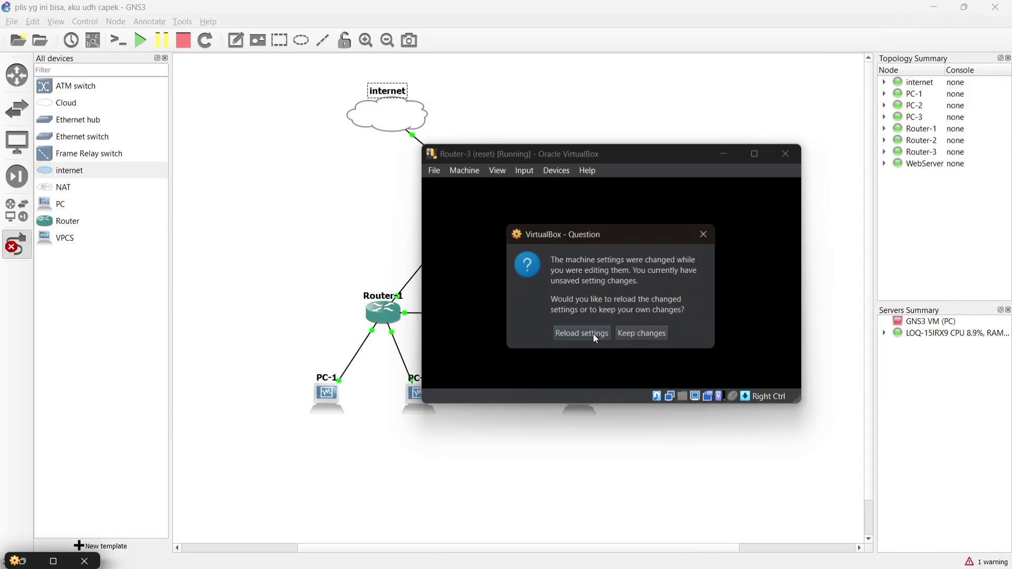
{"action": "left_click", "coordinate": [725, 155]}
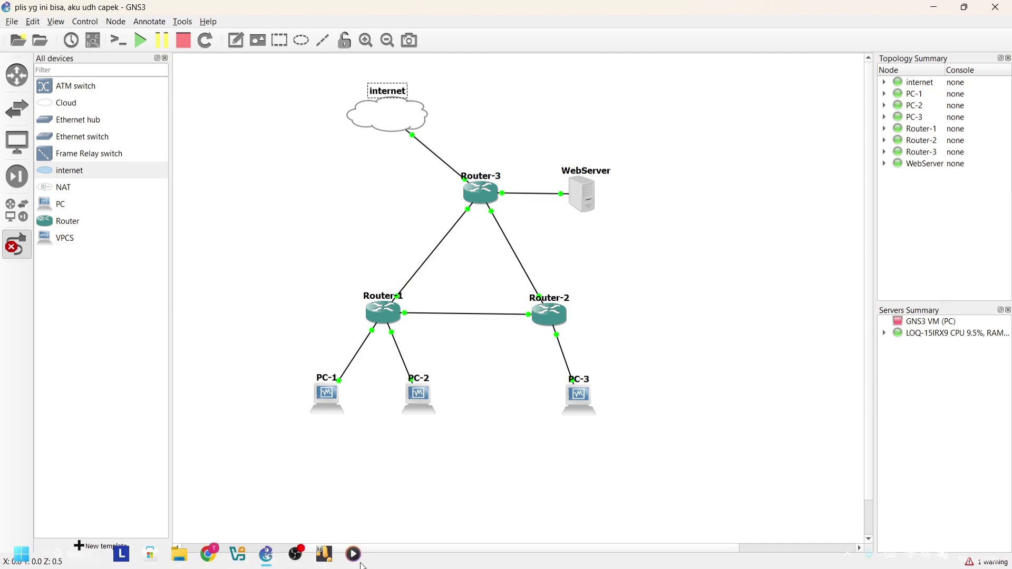
Switch to the WebServer machine and add a DHCP client on interface ether5 in WinBox.
{"action": "mouse_move", "coordinate": [324, 554]}
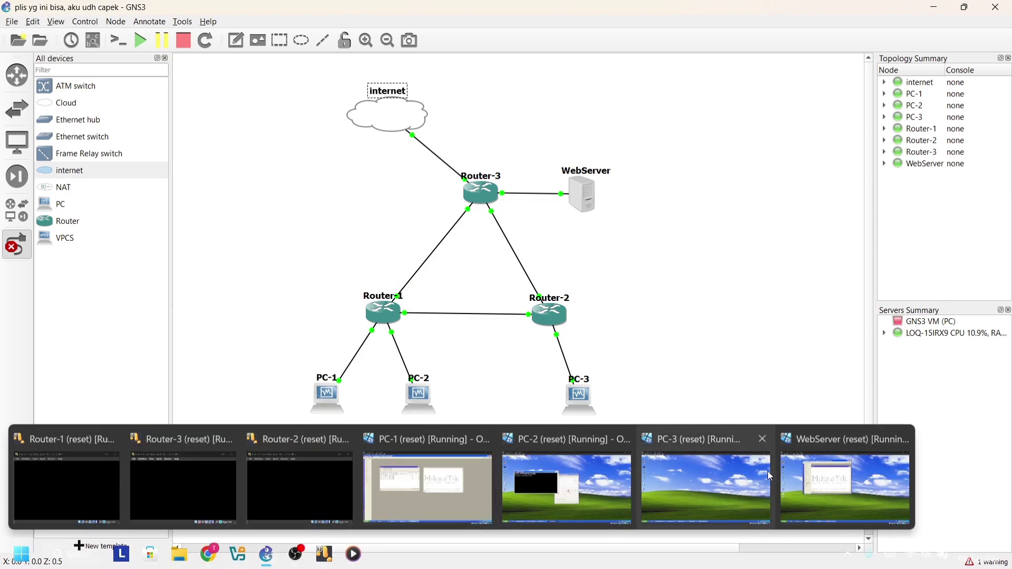
{"action": "left_click", "coordinate": [822, 477]}
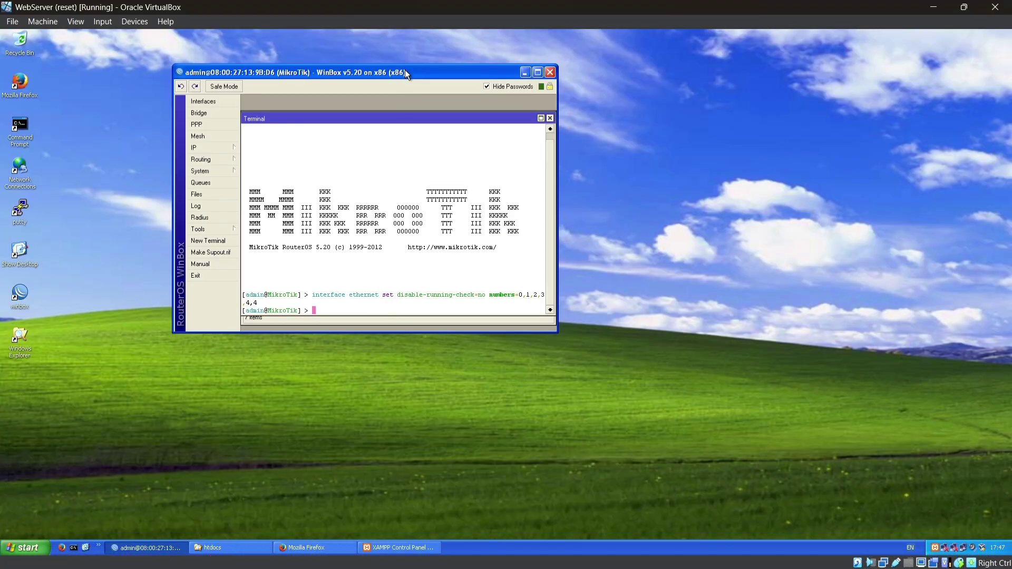
{"action": "left_click_drag", "start_coordinate": [405, 69], "coordinate": [492, 101]}
{"action": "left_click", "coordinate": [313, 181]}
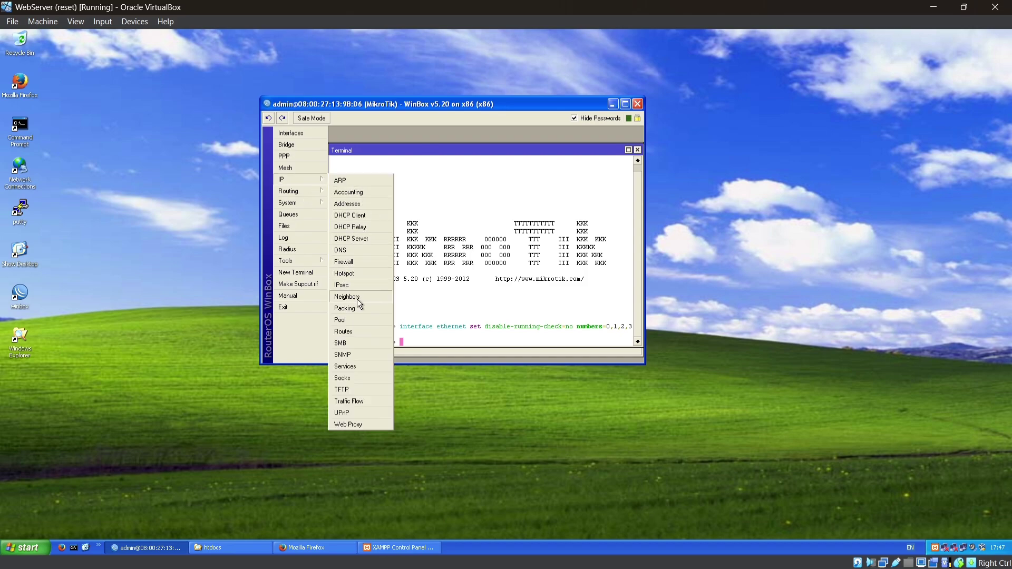
{"action": "left_click", "coordinate": [359, 216]}
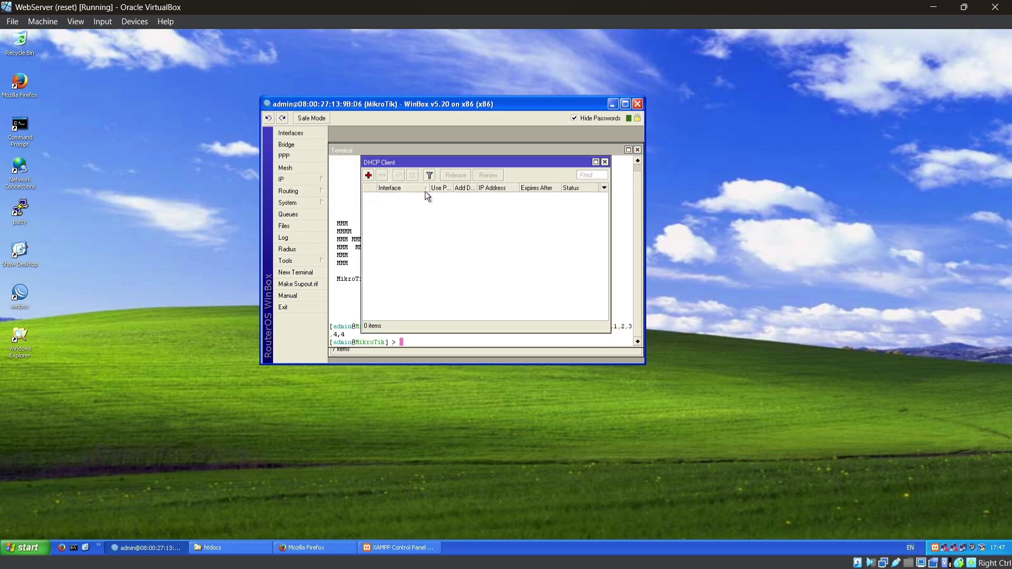
{"action": "left_click", "coordinate": [368, 176]}
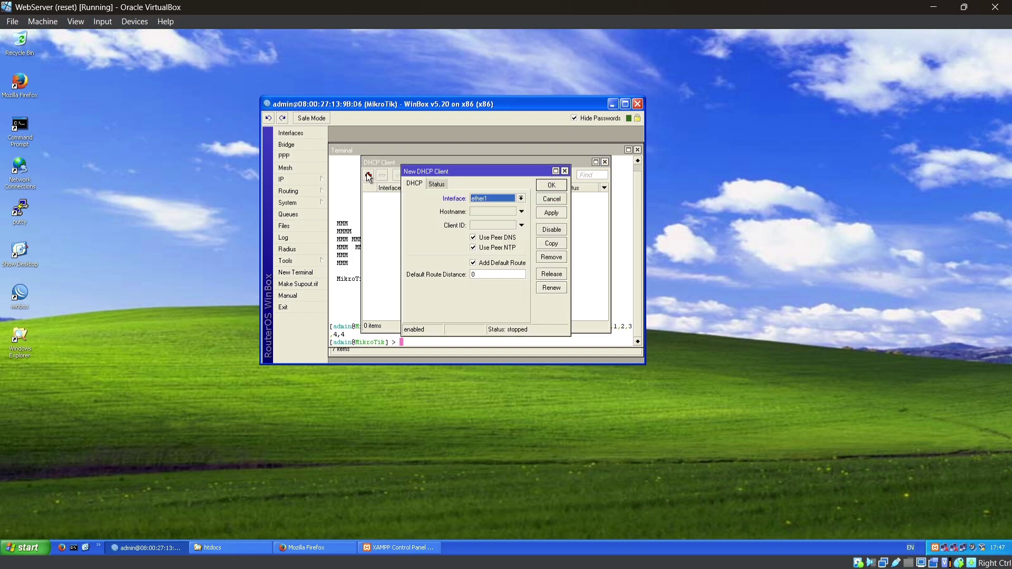
{"action": "left_click", "coordinate": [521, 199]}
{"action": "left_click", "coordinate": [504, 234]}
{"action": "left_click", "coordinate": [552, 185]}
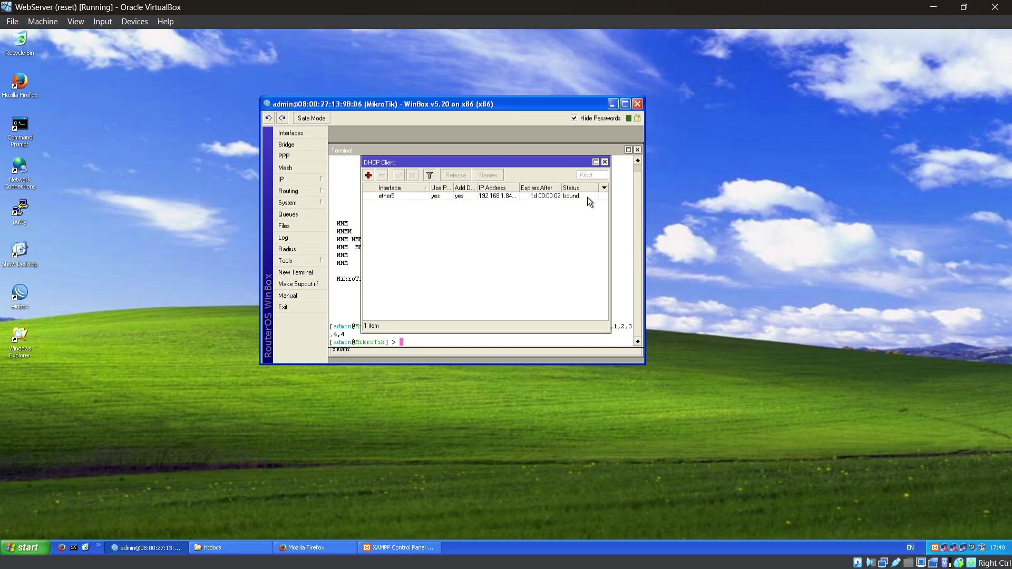
Create a new firewall NAT rule in the srcnat chain with ether5 as the out interface.
{"action": "left_click", "coordinate": [309, 184]}
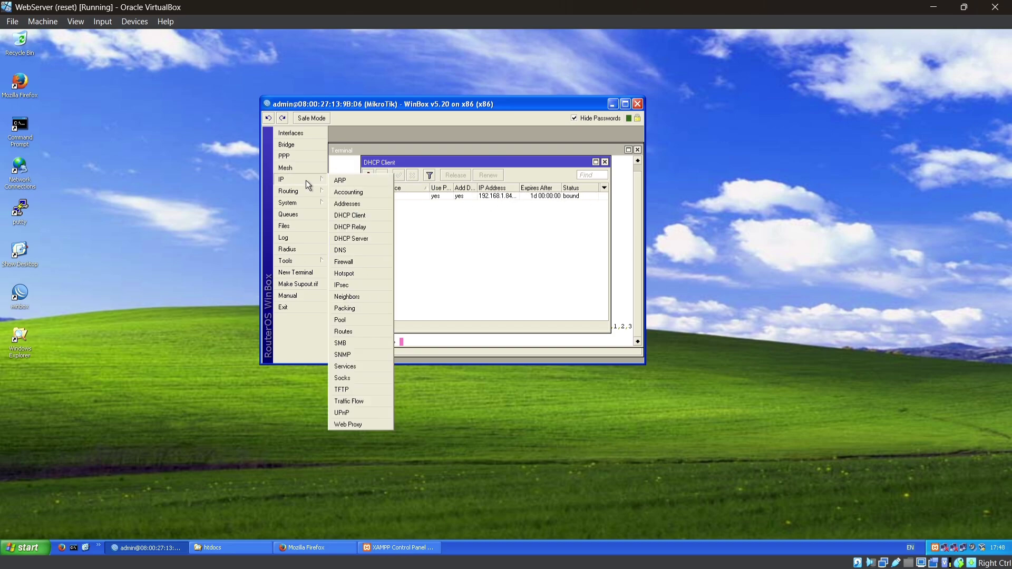
{"action": "left_click", "coordinate": [356, 264]}
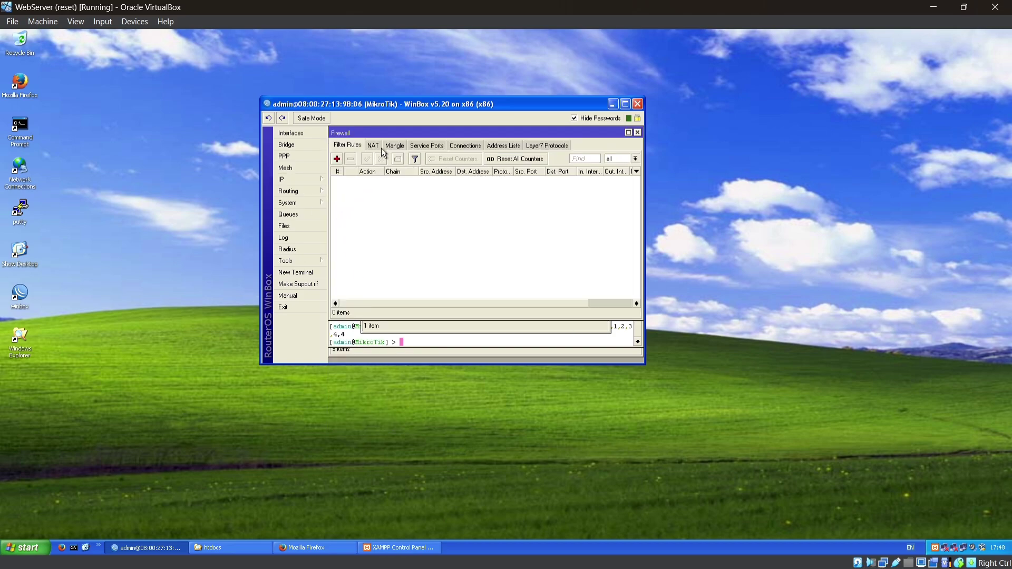
{"action": "left_click", "coordinate": [373, 146]}
{"action": "left_click", "coordinate": [337, 158]}
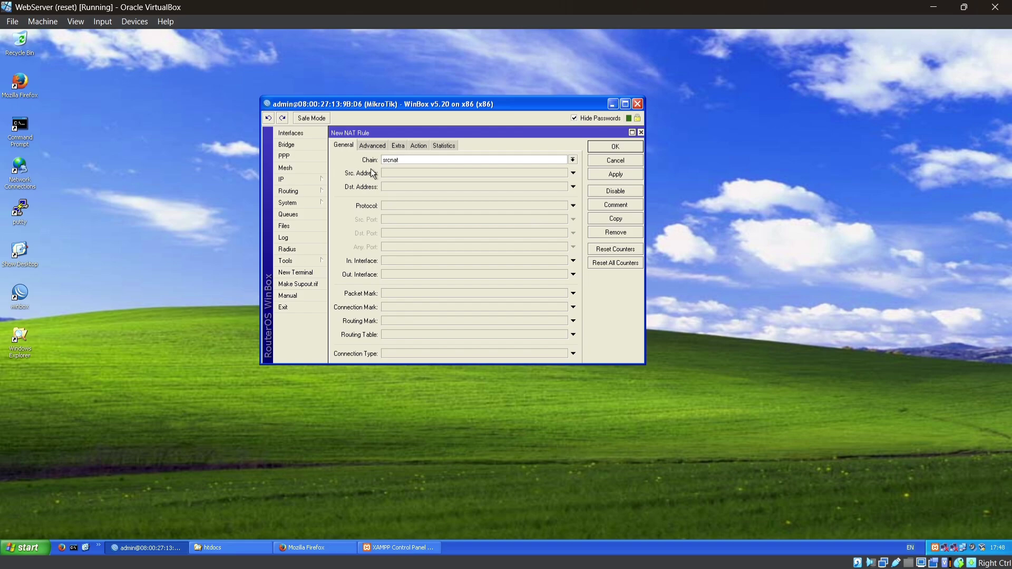
{"action": "left_click", "coordinate": [573, 274]}
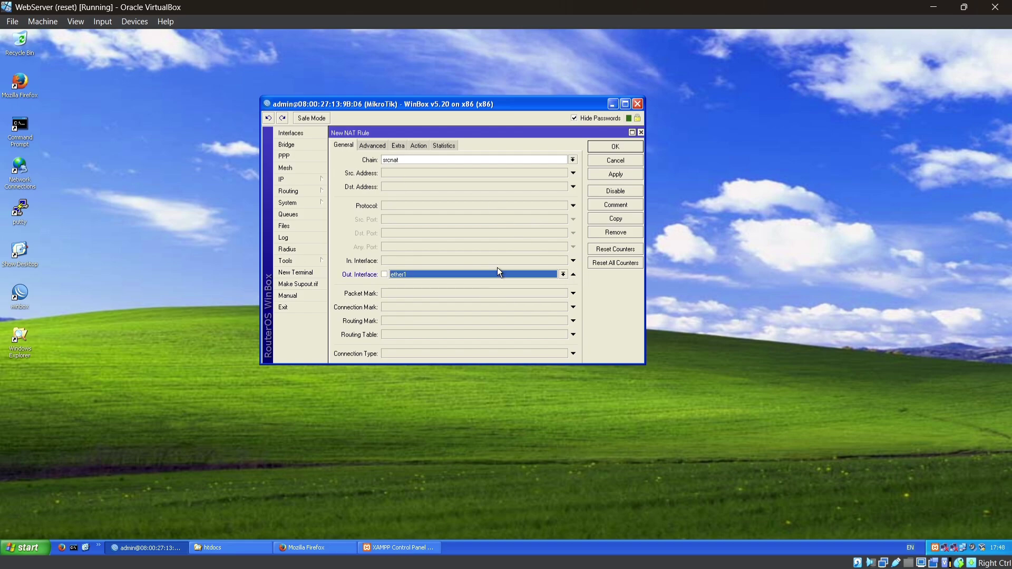
{"action": "left_click", "coordinate": [563, 274]}
{"action": "left_click", "coordinate": [509, 310]}
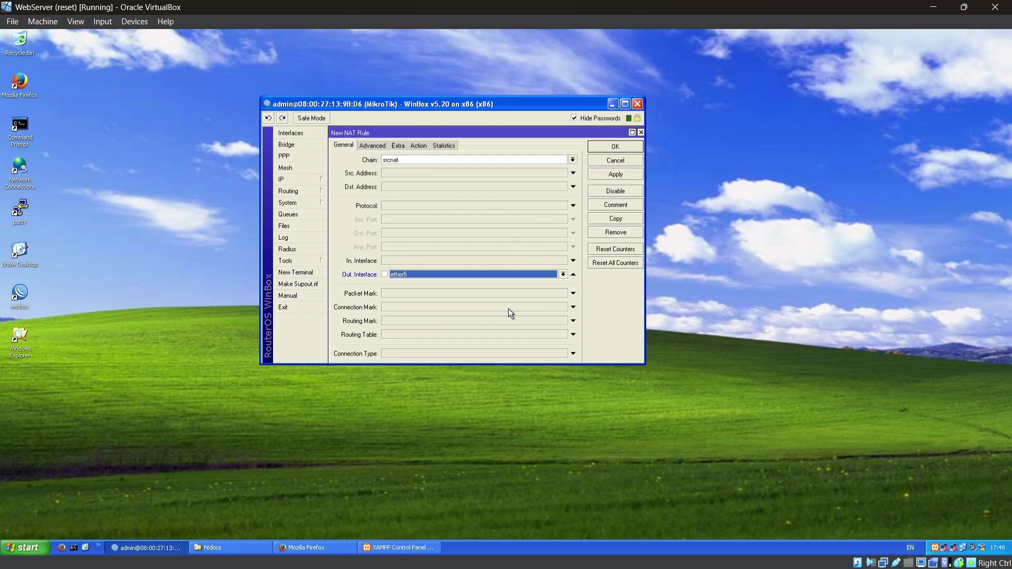
Set the new NAT rule's action to masquerade and apply the rule.
{"action": "left_click", "coordinate": [421, 146]}
{"action": "left_click", "coordinate": [572, 160]}
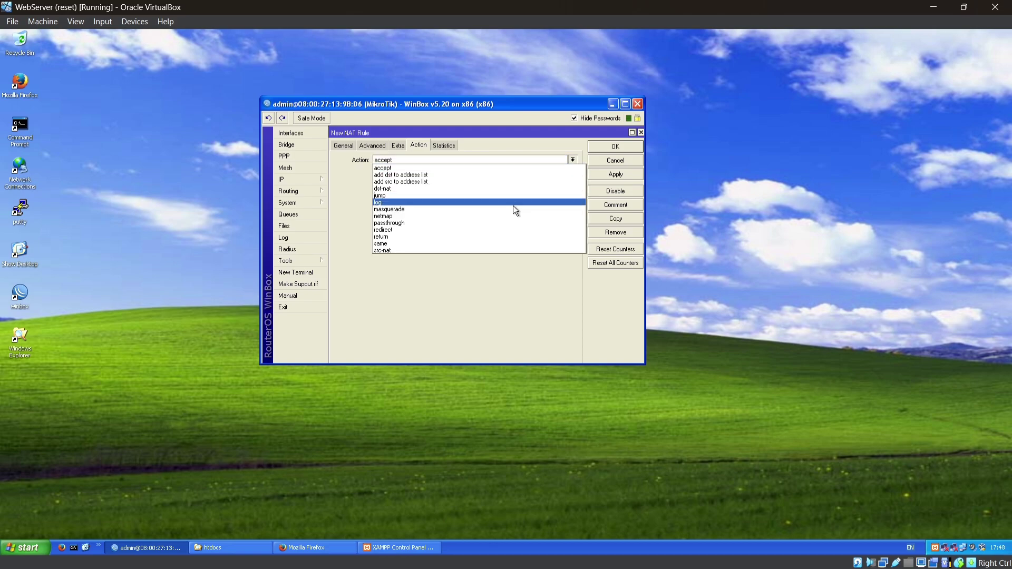
{"action": "left_click", "coordinate": [506, 210]}
{"action": "left_click", "coordinate": [622, 176]}
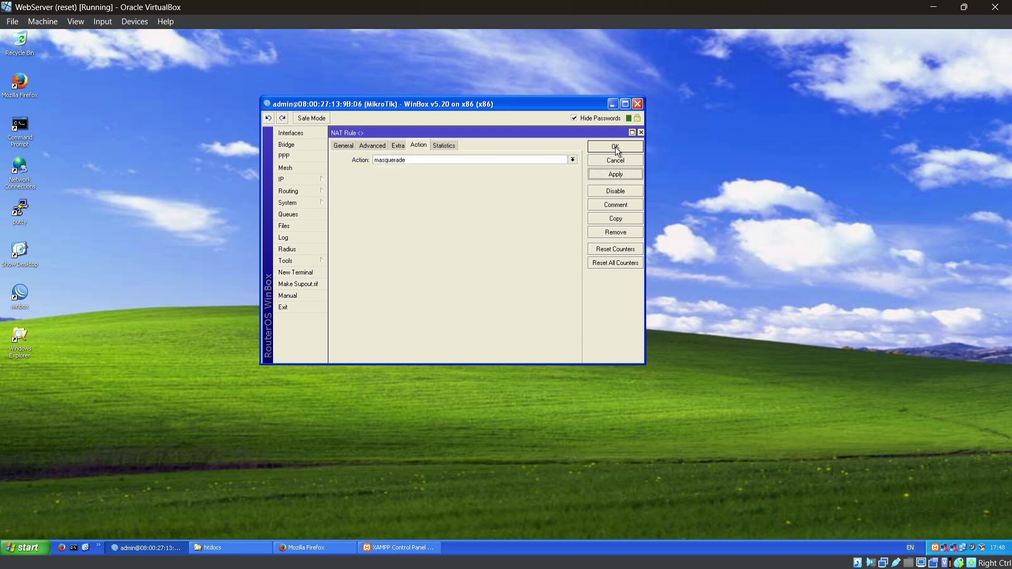
Close the NAT rule and firewall windows, and set the default OSPF instance to redistribute the default route as always (as type 1).
{"action": "left_click", "coordinate": [616, 148]}
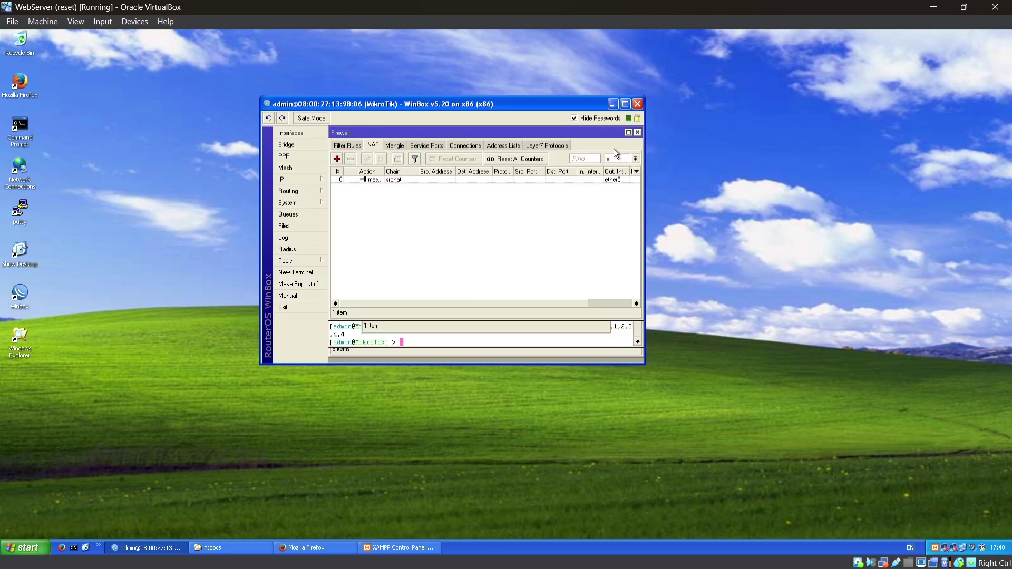
{"action": "left_click", "coordinate": [637, 132]}
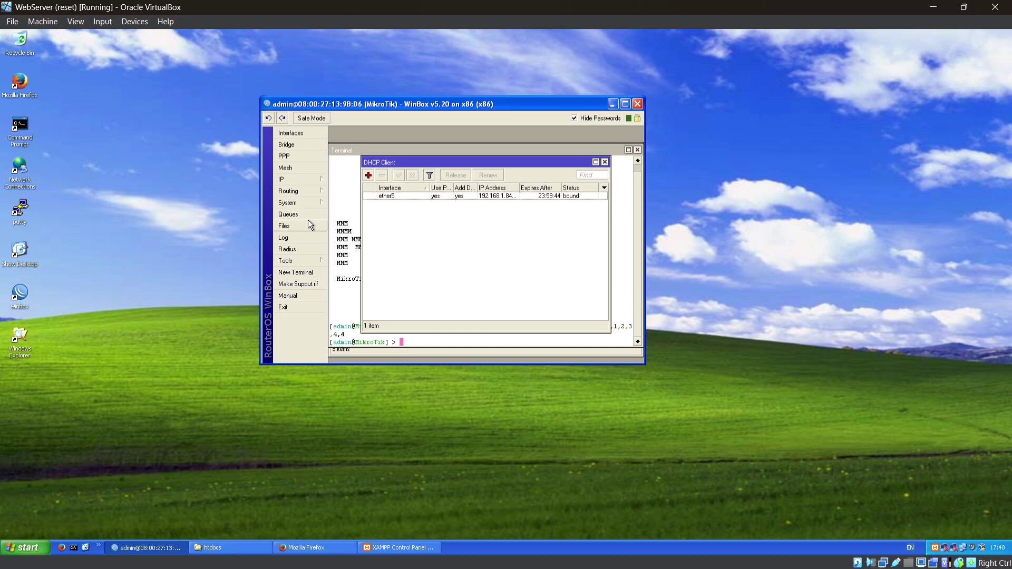
{"action": "left_click", "coordinate": [309, 190]}
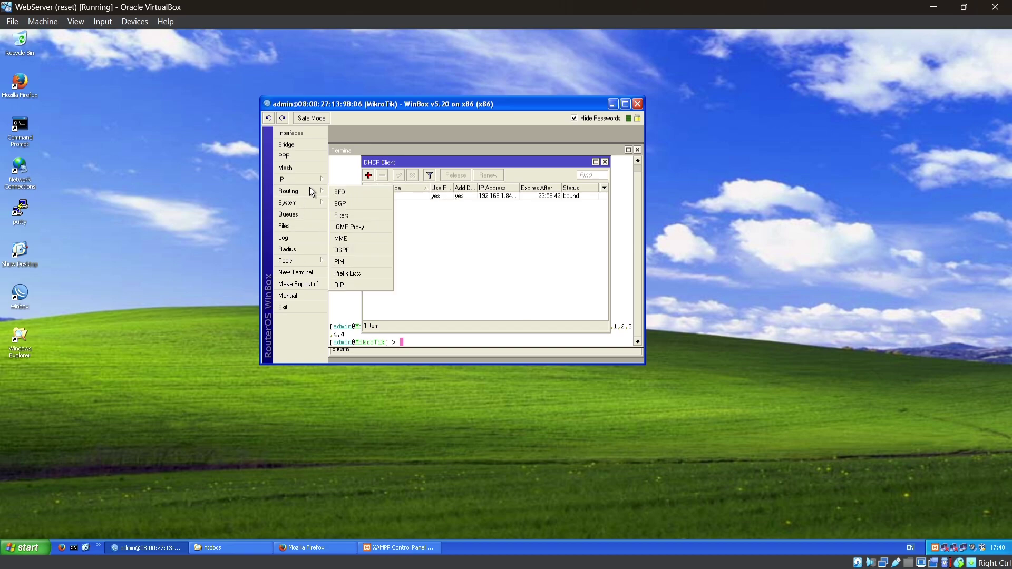
{"action": "left_click", "coordinate": [366, 253]}
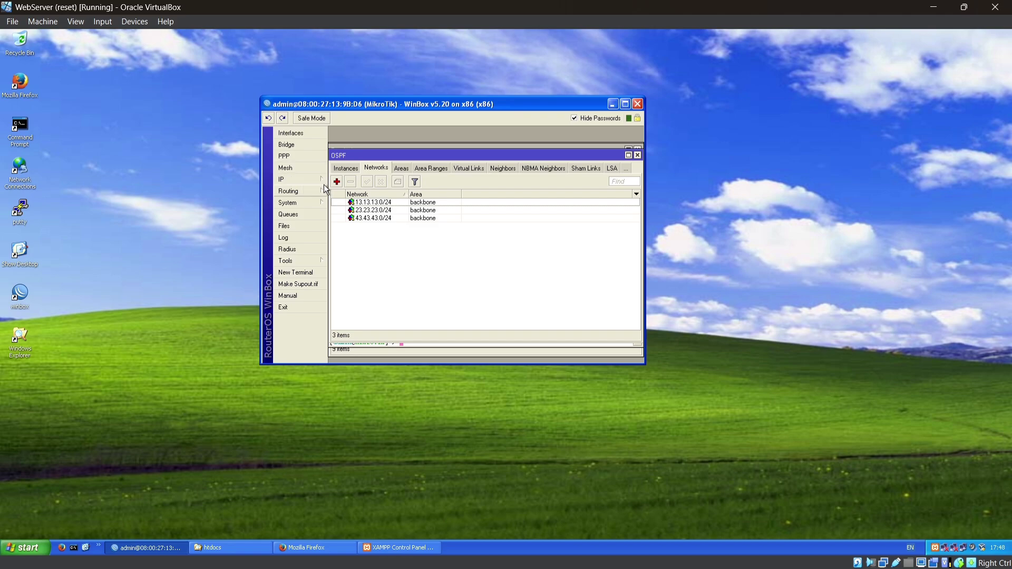
{"action": "left_click", "coordinate": [350, 170]}
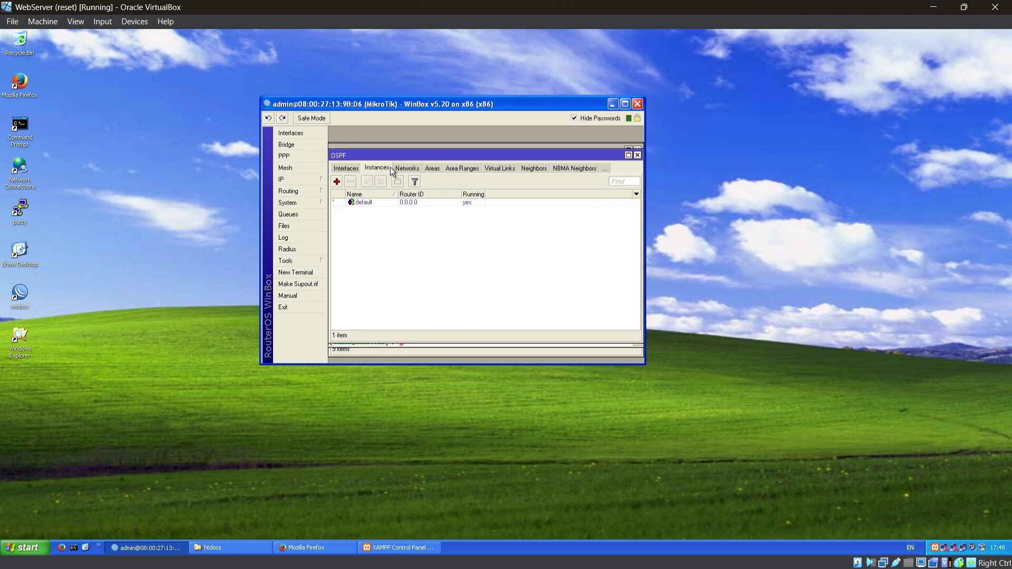
{"action": "double_click", "coordinate": [363, 202]}
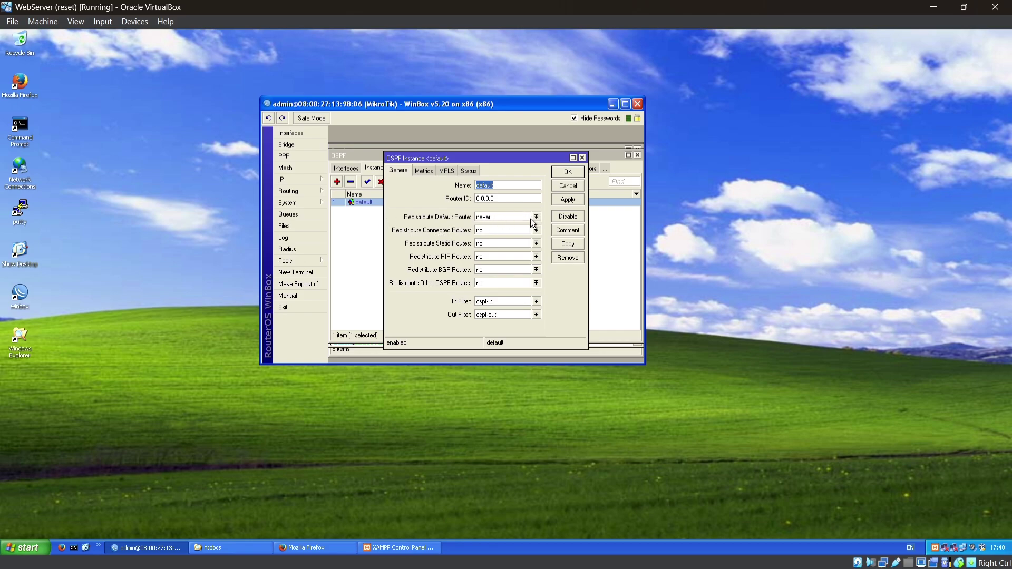
{"action": "left_click", "coordinate": [536, 217]}
{"action": "left_click", "coordinate": [521, 225]}
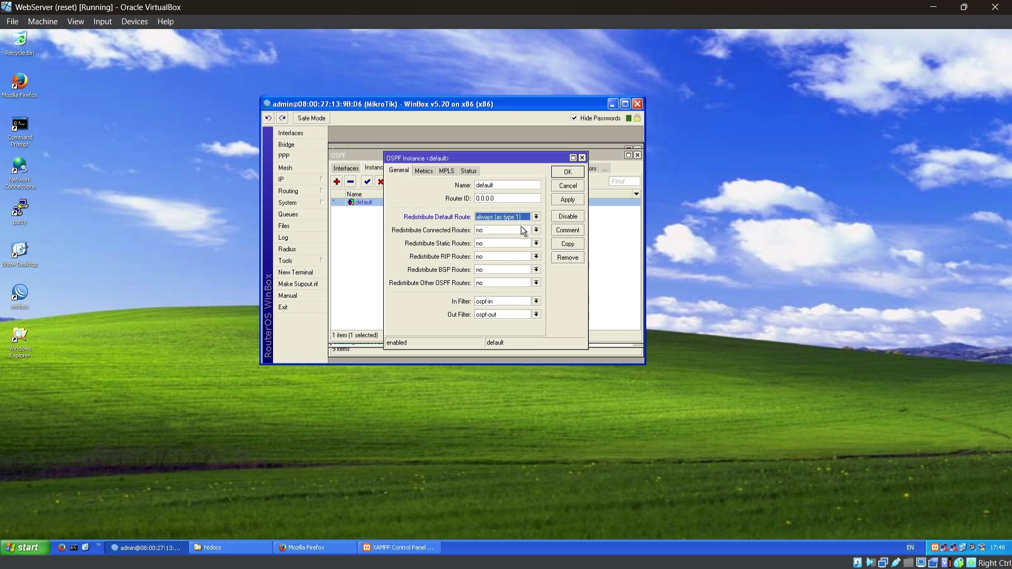
{"action": "left_click", "coordinate": [566, 201]}
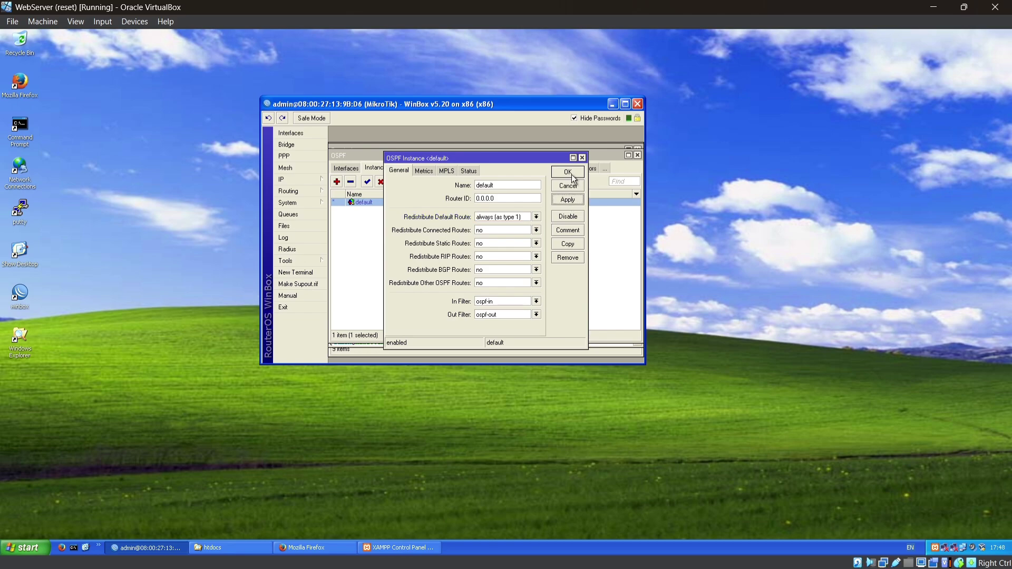
{"action": "left_click", "coordinate": [572, 176]}
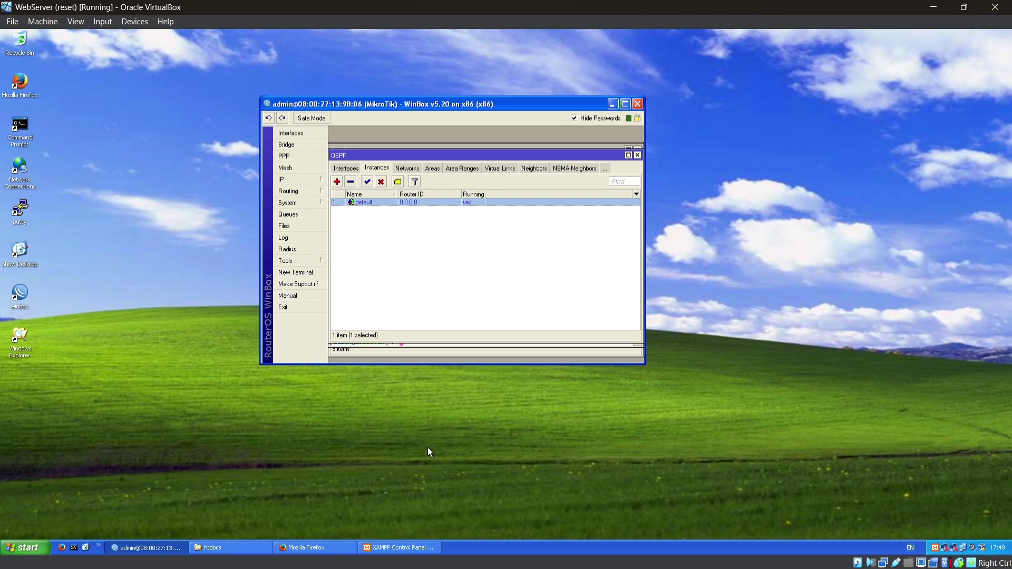
Switch to the PC-1 machine and examine the router's route list for the default route.
{"action": "mouse_move", "coordinate": [320, 560]}
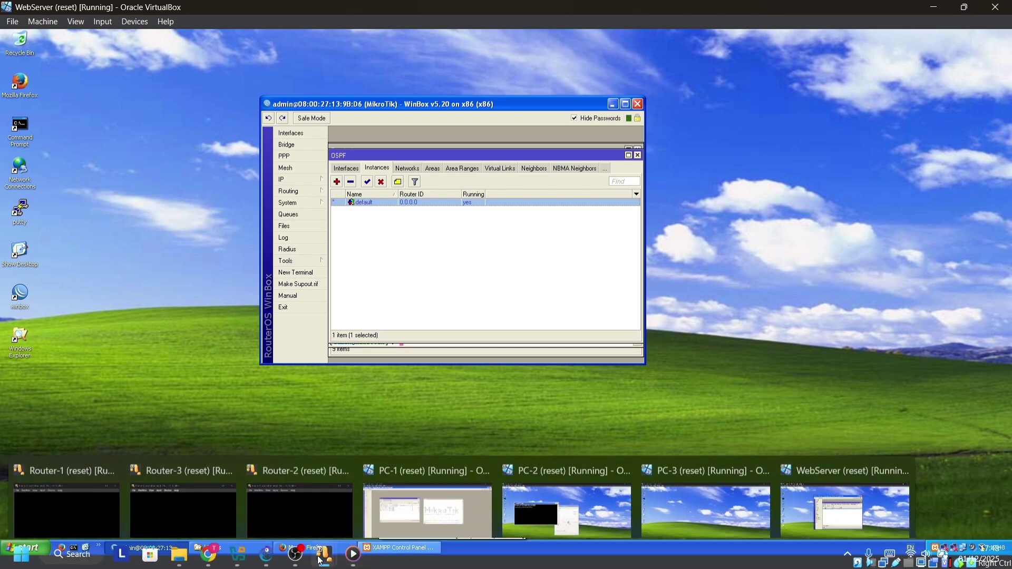
{"action": "left_click", "coordinate": [404, 486]}
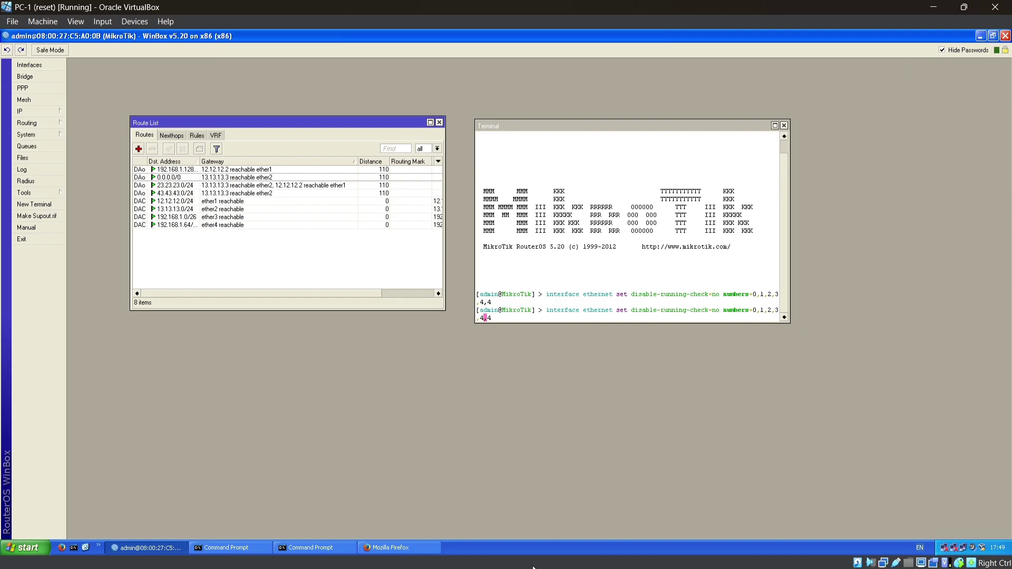
Return to the WebServer machine, ping 8.8.8.8 from a new WinBox terminal, and close that terminal.
{"action": "mouse_move", "coordinate": [324, 555]}
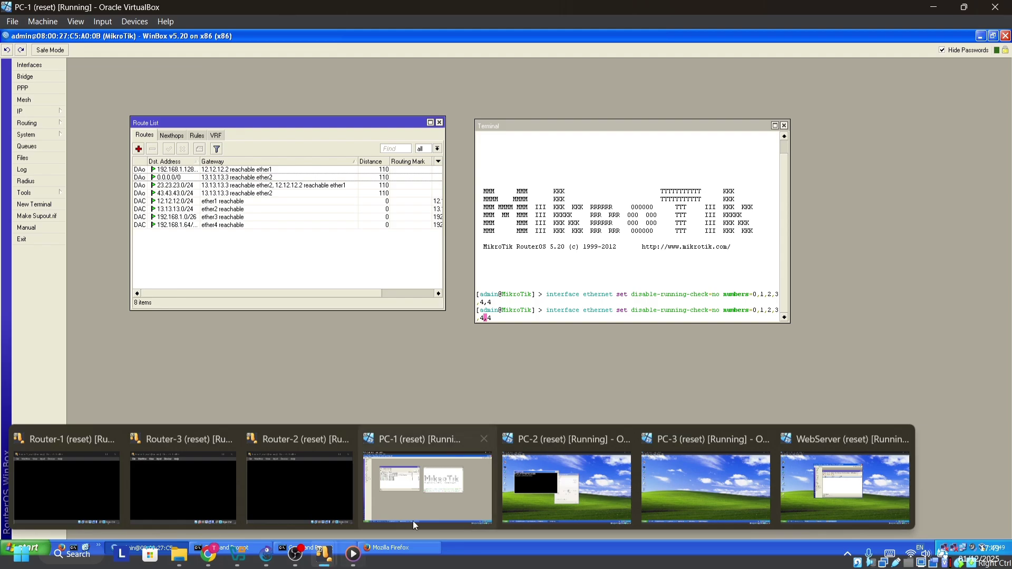
{"action": "left_click", "coordinate": [831, 457]}
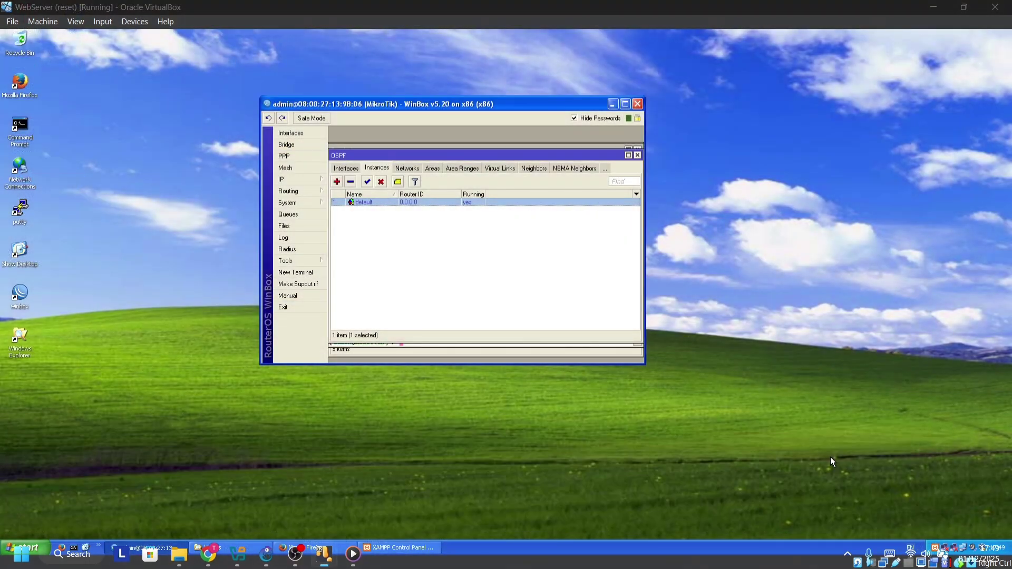
{"action": "left_click", "coordinate": [285, 275]}
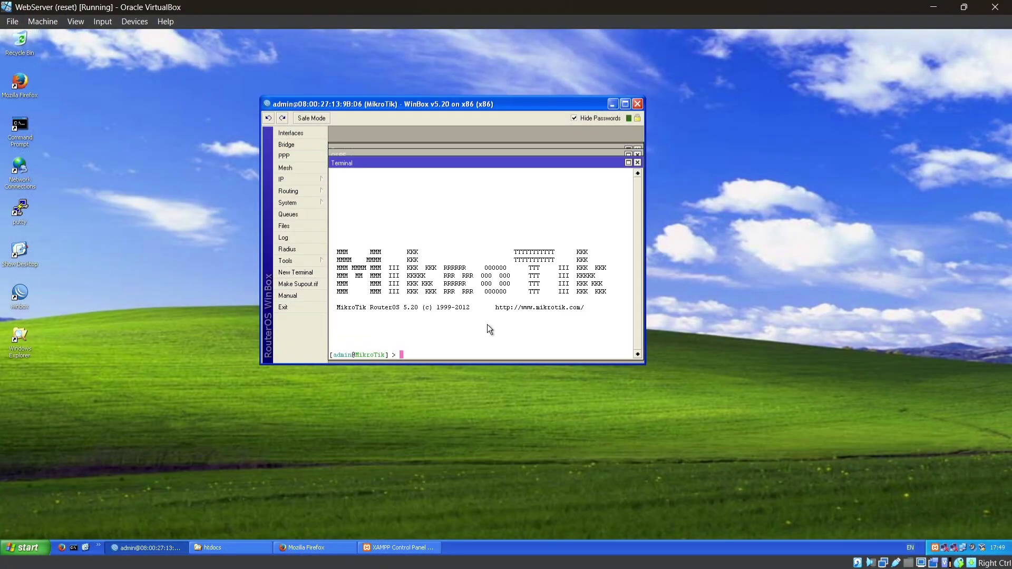
{"action": "type", "text": "ping 8.8.8.8"}
{"action": "key", "text": "Return"}
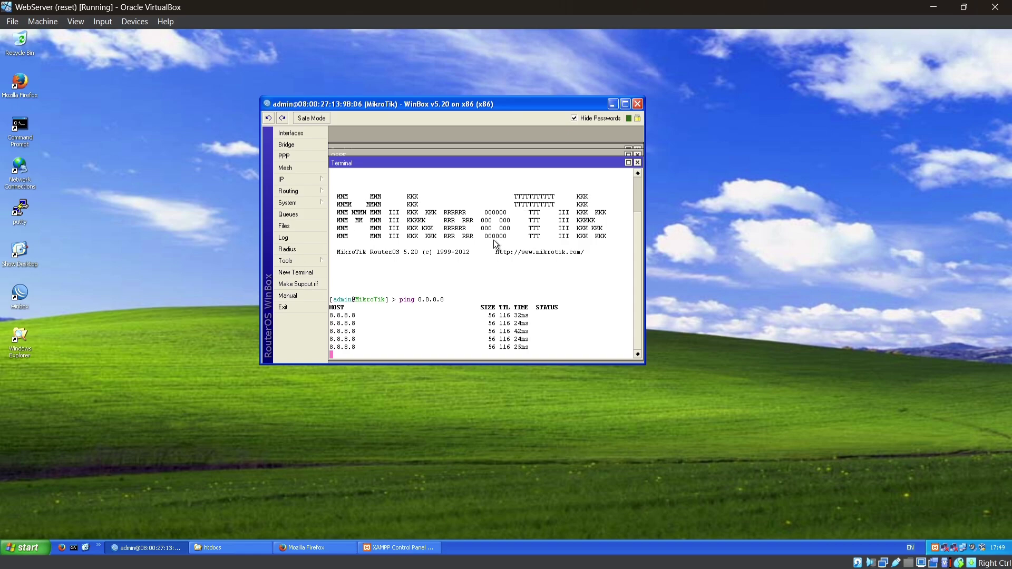
{"action": "left_click", "coordinate": [637, 163]}
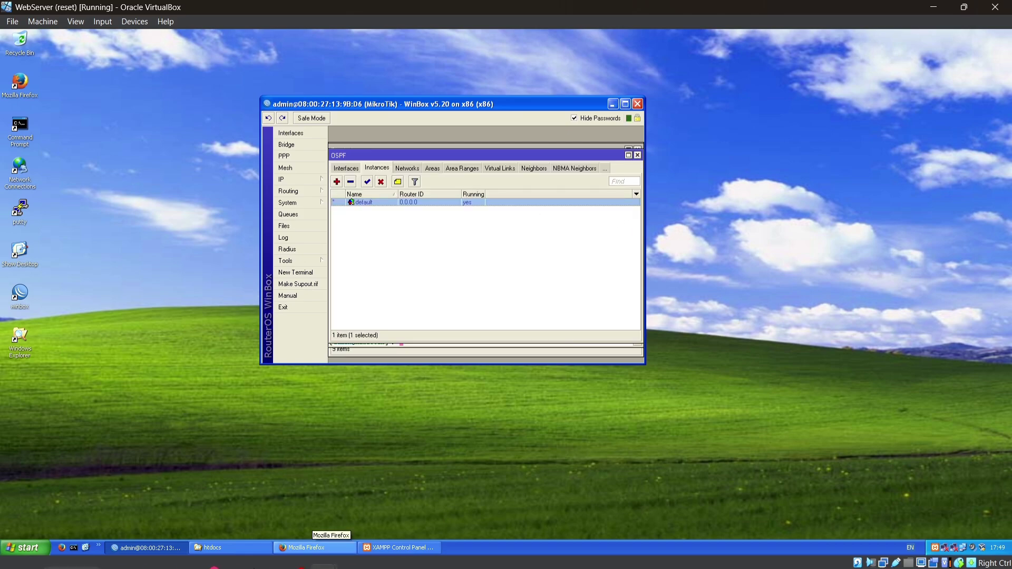
Switch to PC-1, minimize WinBox, and ping 8.8.8.8 from a new command prompt.
{"action": "mouse_move", "coordinate": [324, 560]}
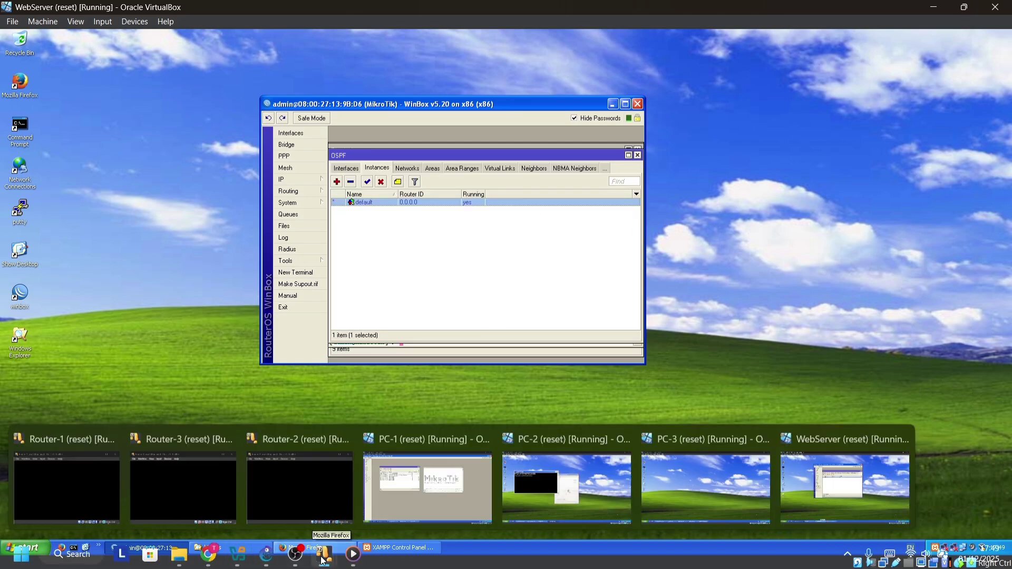
{"action": "left_click", "coordinate": [413, 484]}
{"action": "left_click", "coordinate": [982, 36]}
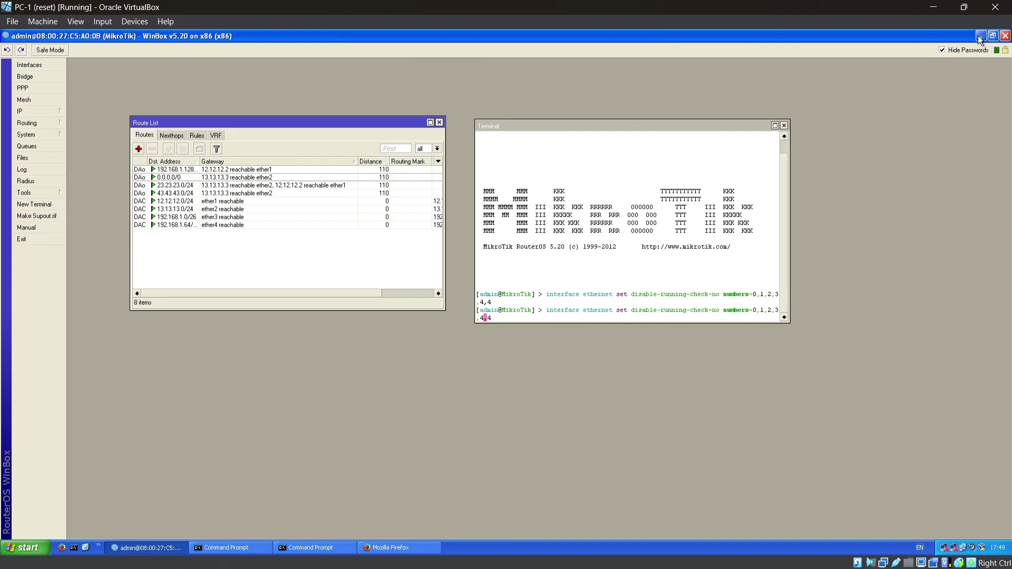
{"action": "double_click", "coordinate": [22, 125]}
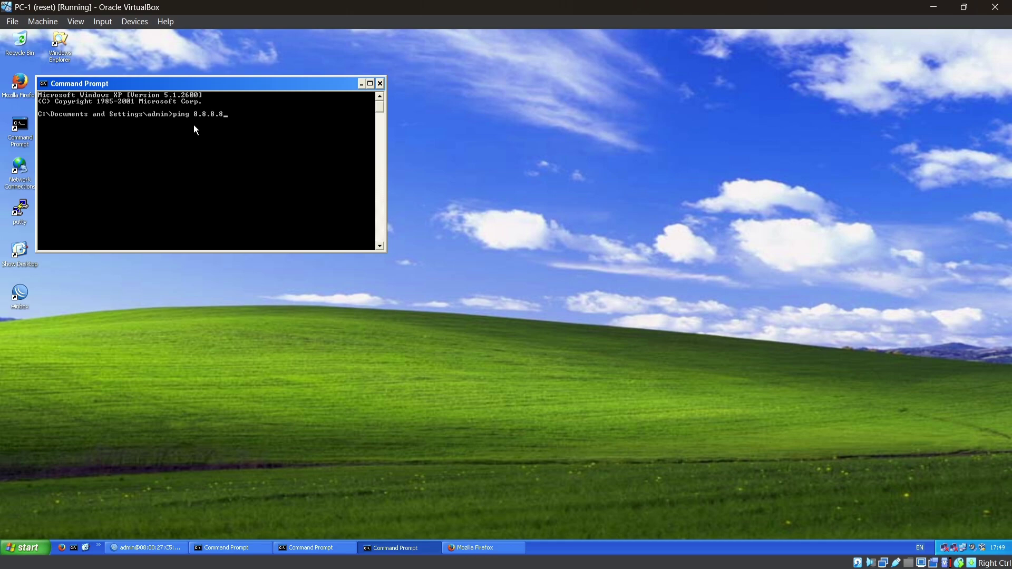
{"action": "key", "text": "Return"}
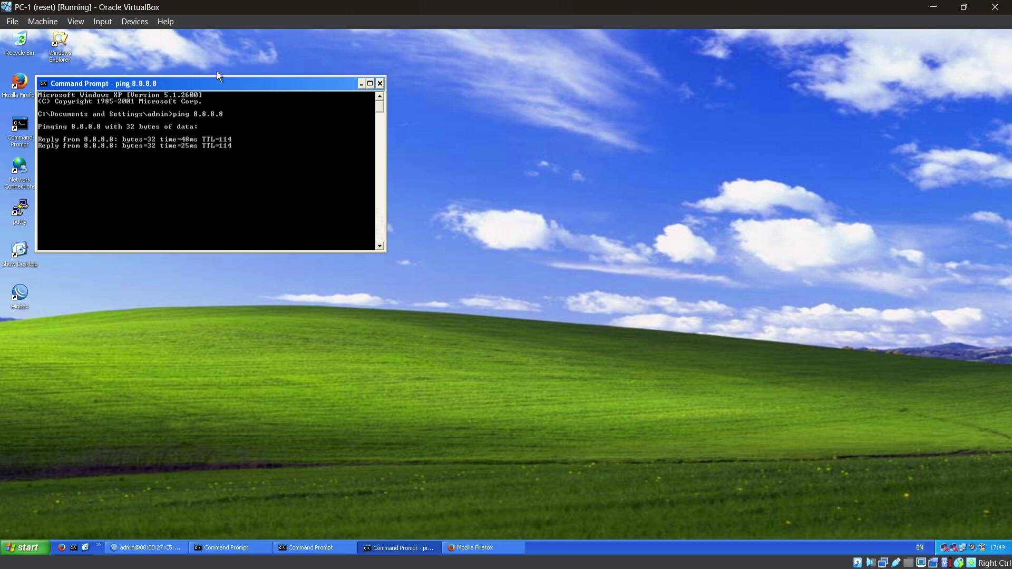
{"action": "left_click_drag", "start_coordinate": [197, 85], "coordinate": [359, 93]}
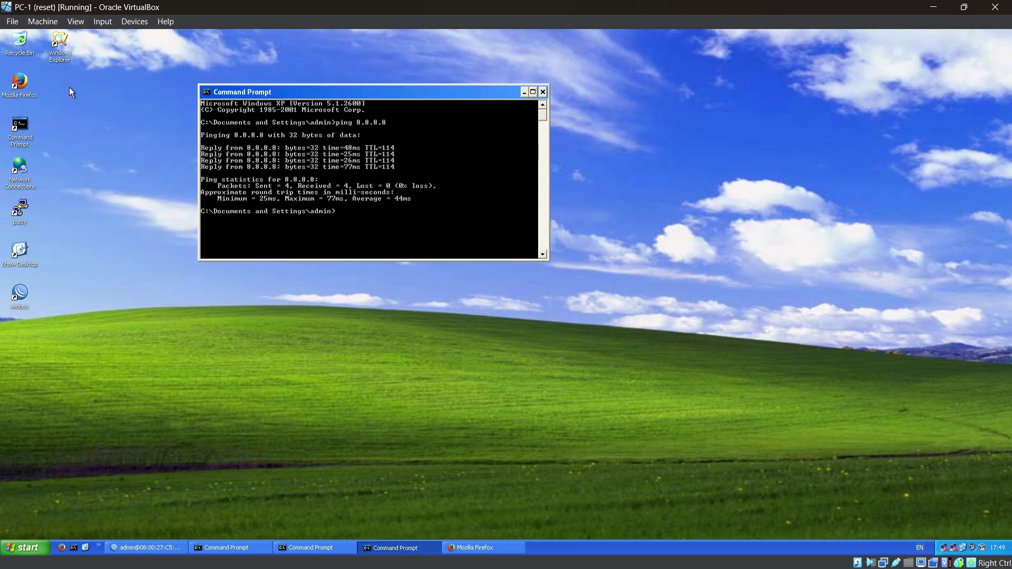
Try to load google.co.id in a new Firefox window on PC-1, and minimize the browser.
{"action": "double_click", "coordinate": [20, 84]}
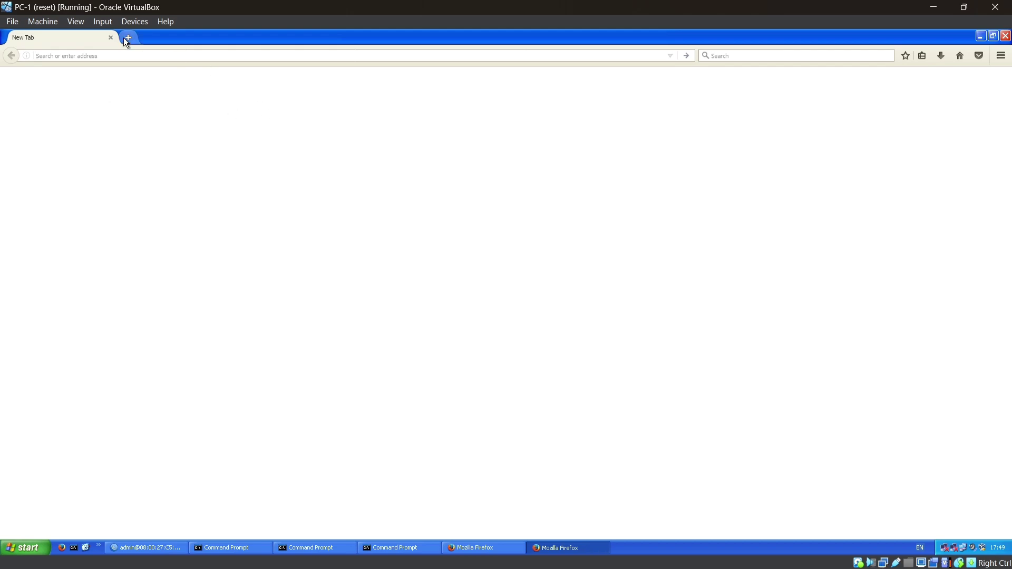
{"action": "type", "text": "google.co.id/"}
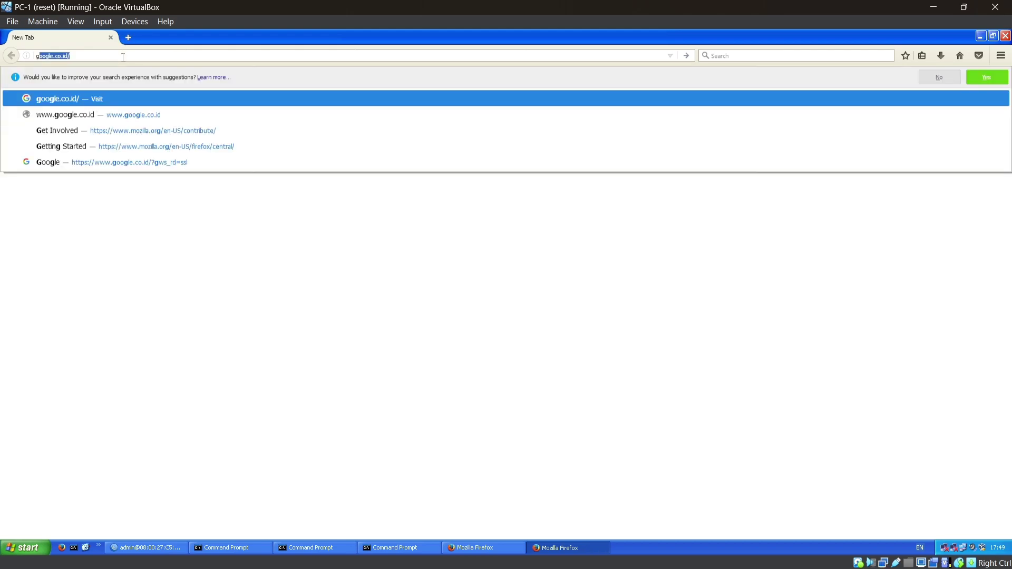
{"action": "key", "text": "Return"}
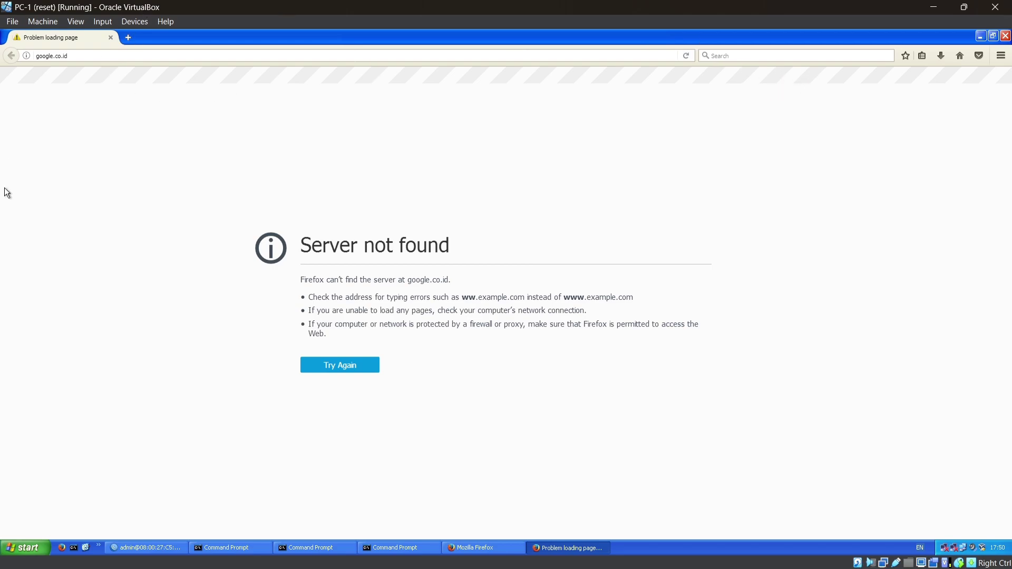
{"action": "left_click", "coordinate": [980, 36]}
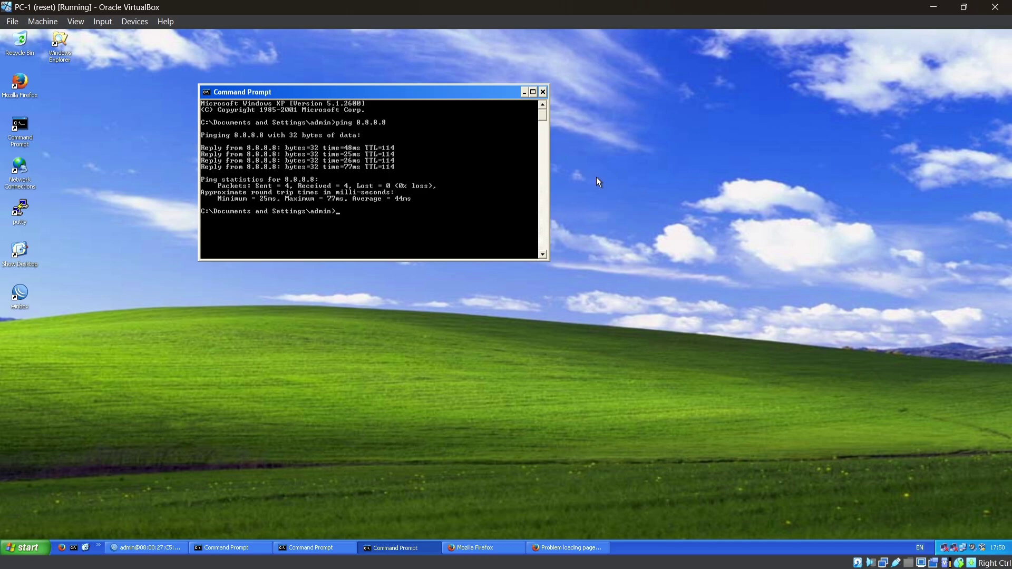
Trace the route to 8.8.8.8 from PC-1's command prompt, and bring back the google.co.id browser window.
{"action": "key", "text": "Up"}
{"action": "key", "text": "Left"}
{"action": "key", "text": "Left"}
{"action": "key", "text": "BackSpace"}
{"action": "key", "text": "BackSpace"}
{"action": "key", "text": "BackSpace"}
{"action": "key", "text": "BackSpace"}
{"action": "type", "text": "r"}
{"action": "key", "text": "BackSpace"}
{"action": "type", "text": "tracert"}
{"action": "key", "text": "Return"}
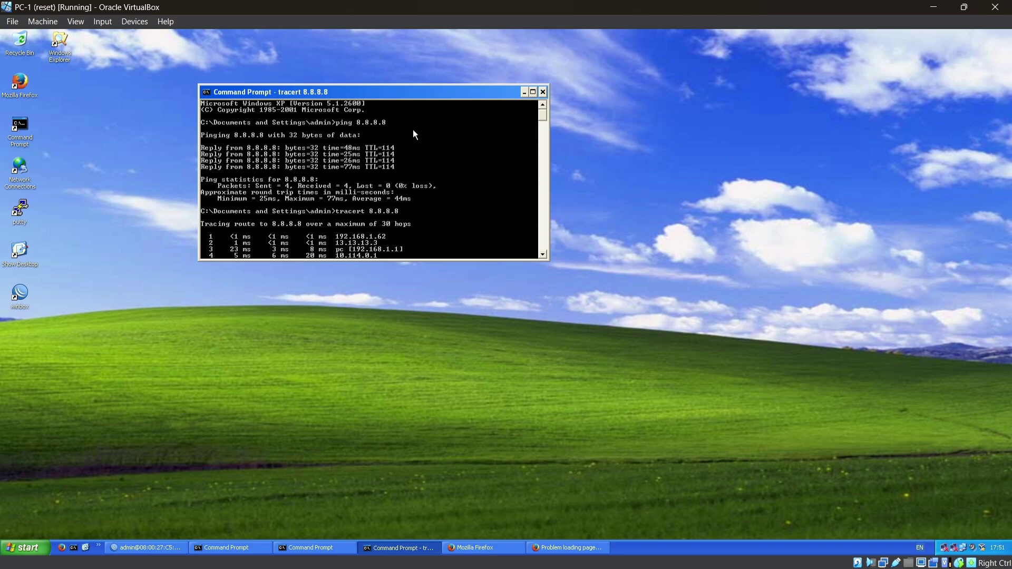
{"action": "scroll", "coordinate": [413, 128], "scroll_direction": "down", "scroll_amount": 2}
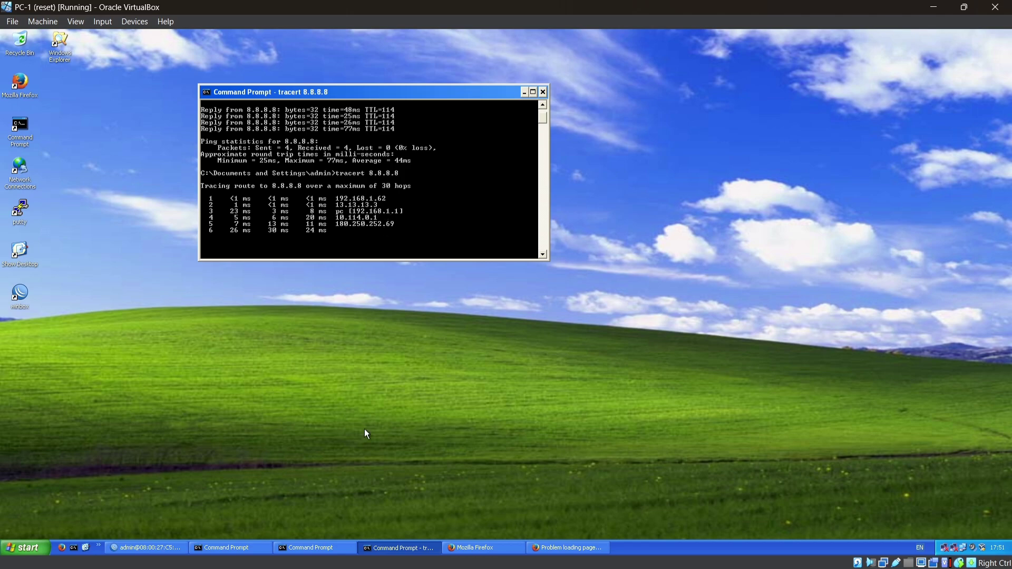
{"action": "left_click", "coordinate": [566, 548]}
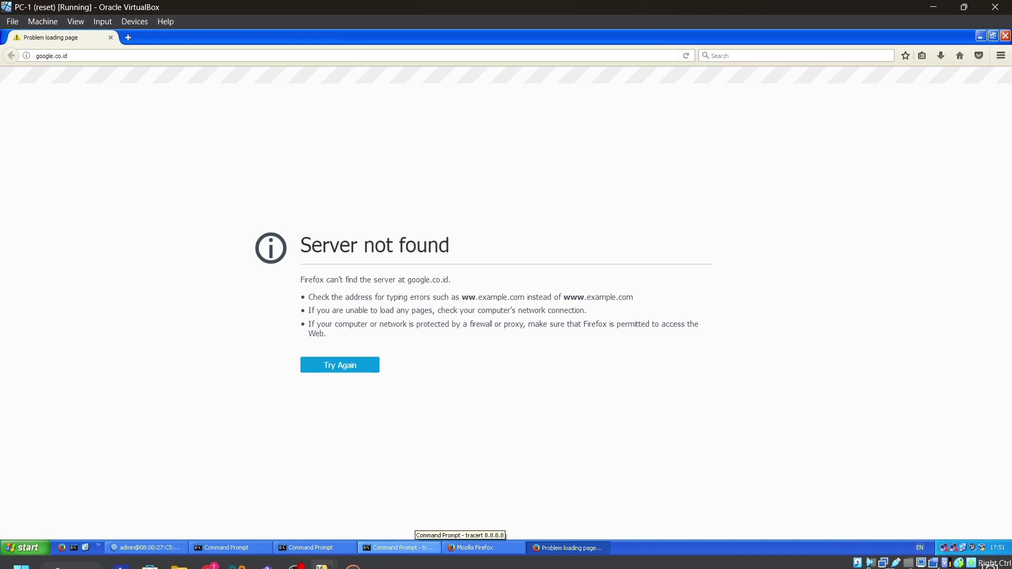
Switch to the PC-2 machine and ping 8.8.8.8 from its open command prompt.
{"action": "mouse_move", "coordinate": [324, 564]}
{"action": "left_click", "coordinate": [542, 487]}
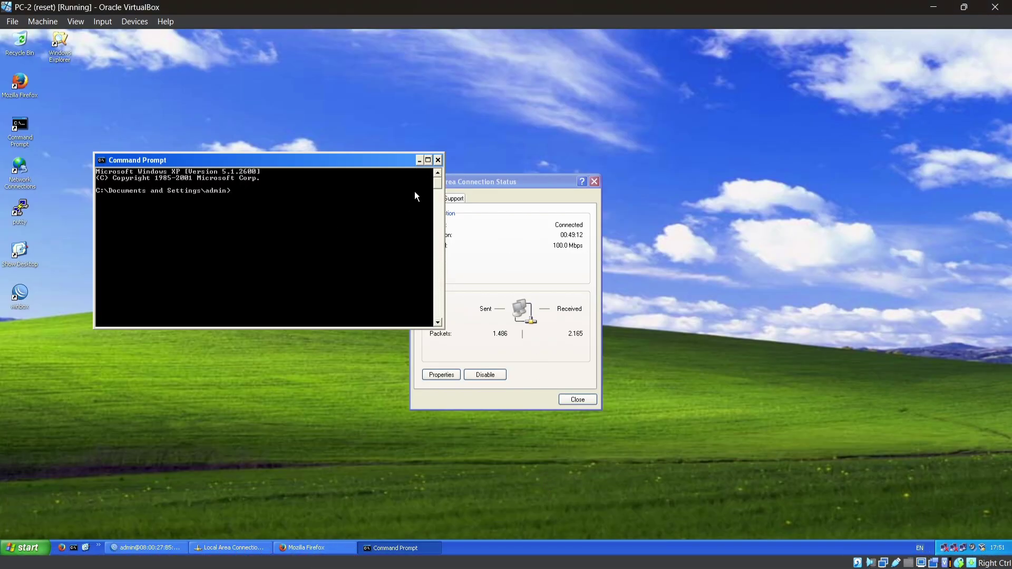
{"action": "type", "text": "ping 8.8.8.8"}
{"action": "key", "text": "Return"}
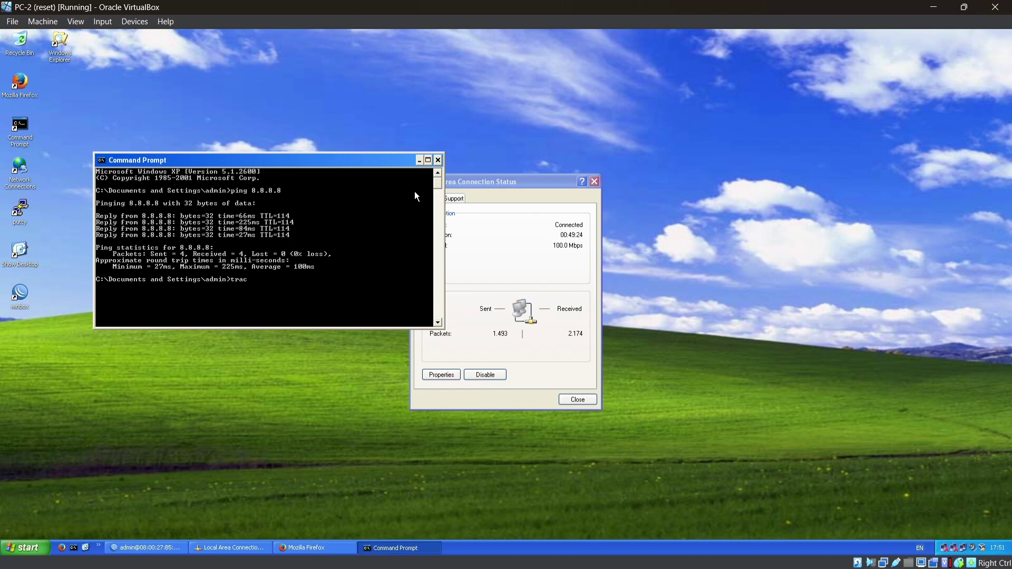
Trace the route to 8.8.8.8 from PC-2's command prompt and review the hops.
{"action": "type", "text": "ert 8.8.8.8"}
{"action": "key", "text": "Return"}
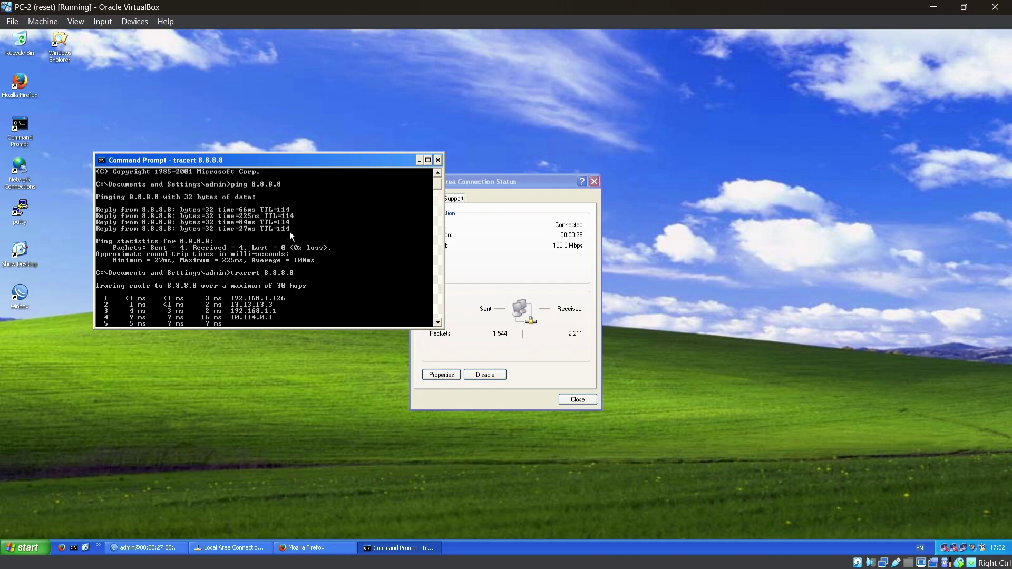
{"action": "scroll", "coordinate": [288, 242], "scroll_direction": "up", "scroll_amount": 1}
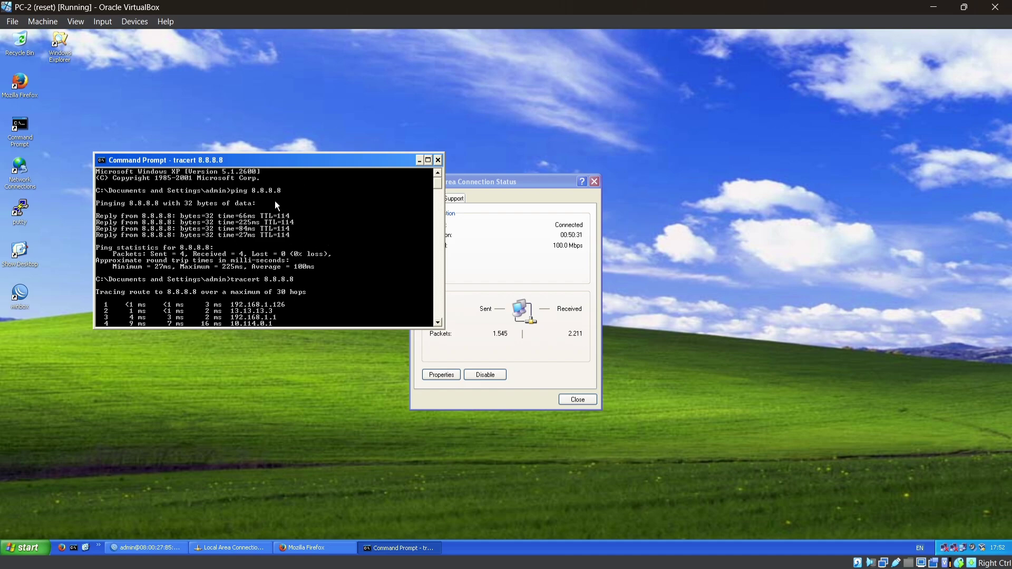
{"action": "scroll", "coordinate": [283, 266], "scroll_direction": "down", "scroll_amount": 2}
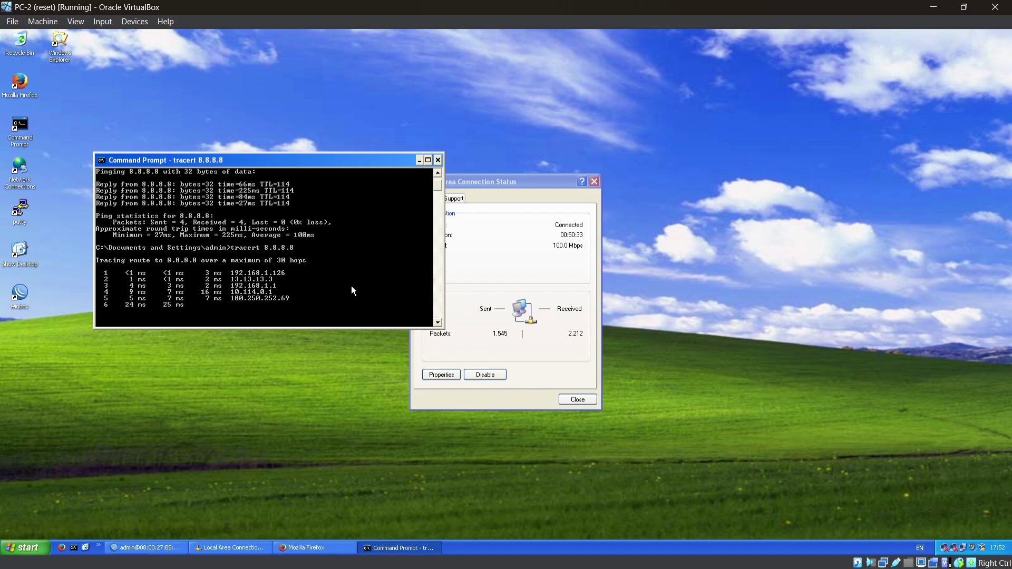
{"action": "double_click", "coordinate": [24, 83]}
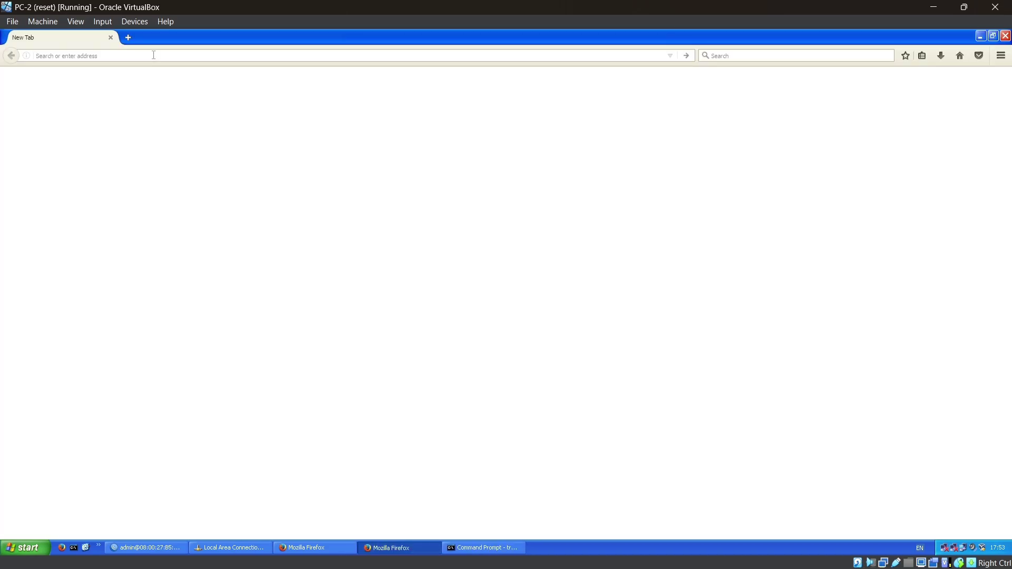
{"action": "type", "text": "go"}
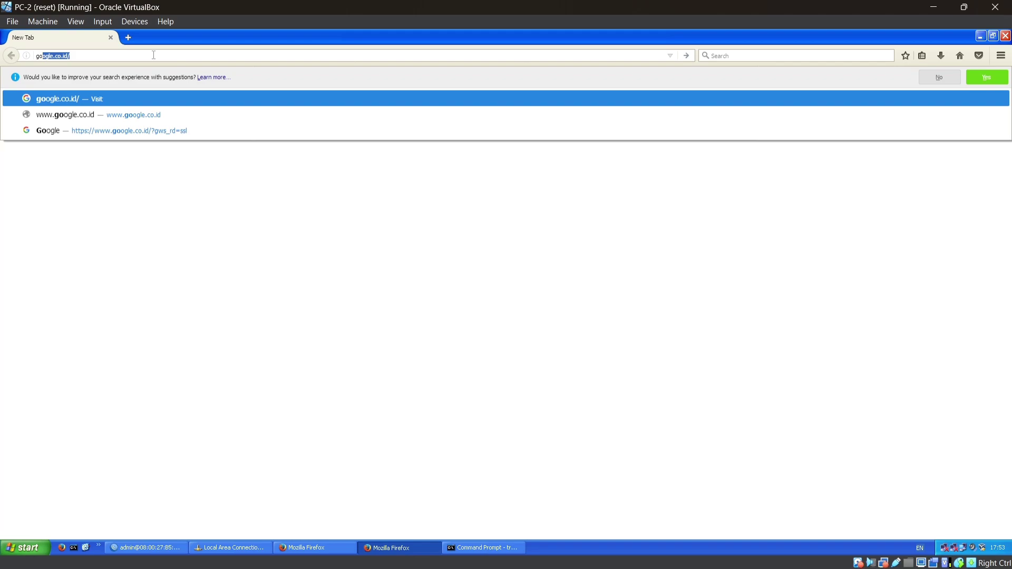
{"action": "left_click", "coordinate": [53, 114]}
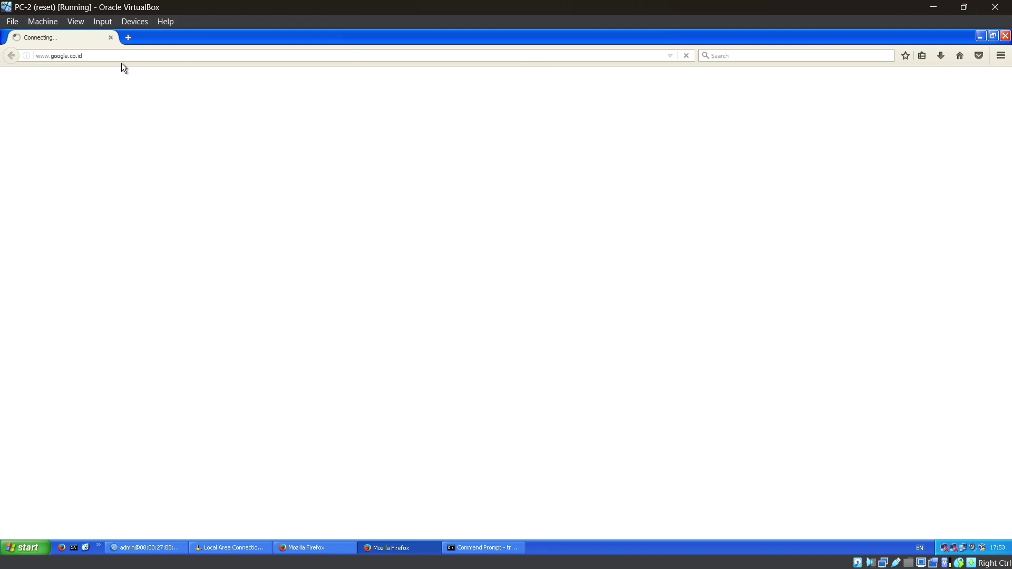
Switch the host computer's Wi-Fi connection to the A56 network and dismiss the network list.
{"action": "left_click", "coordinate": [916, 562]}
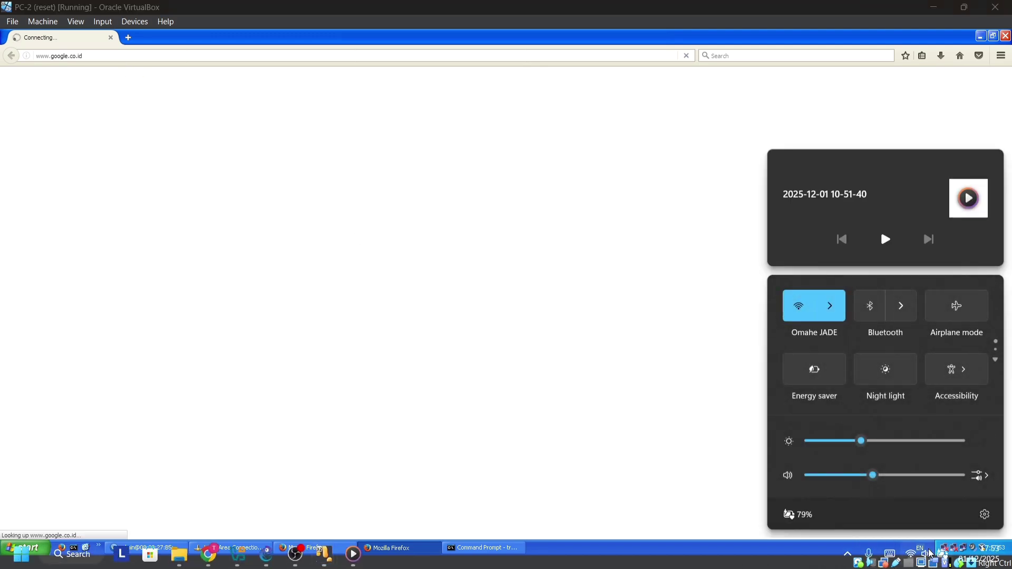
{"action": "left_click", "coordinate": [836, 305]}
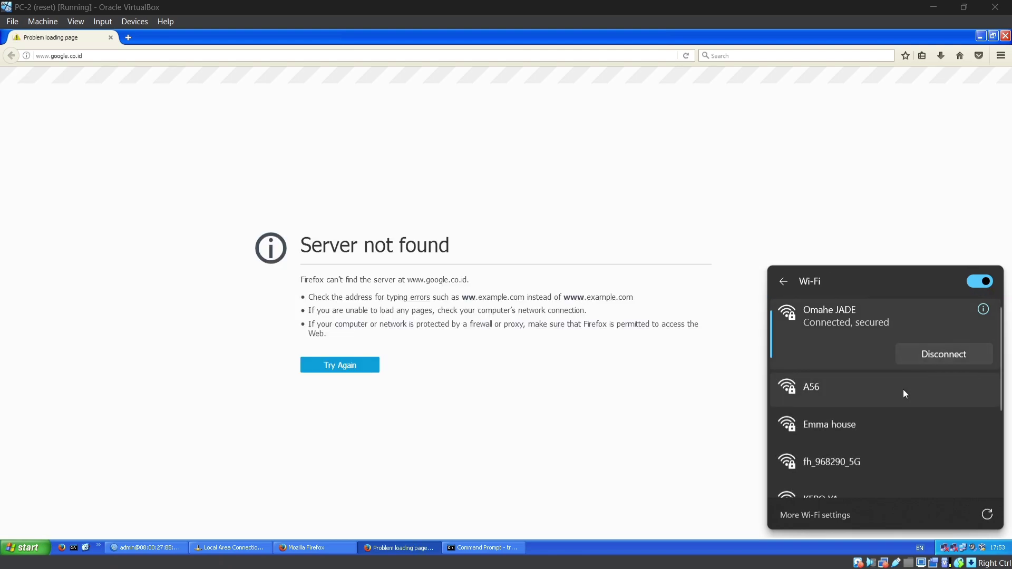
{"action": "left_click", "coordinate": [903, 389]}
{"action": "left_click", "coordinate": [931, 411]}
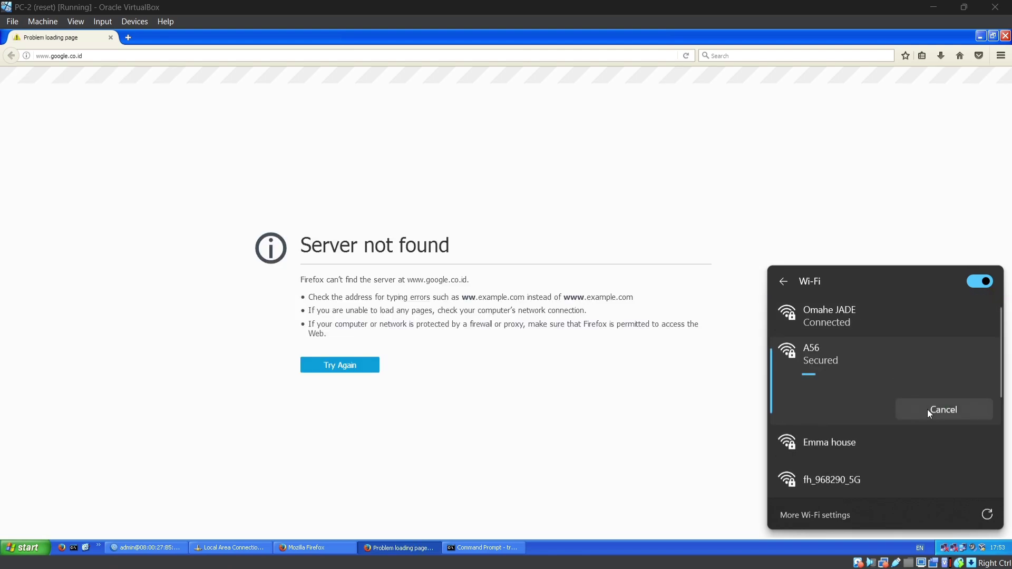
{"action": "left_click", "coordinate": [868, 239]}
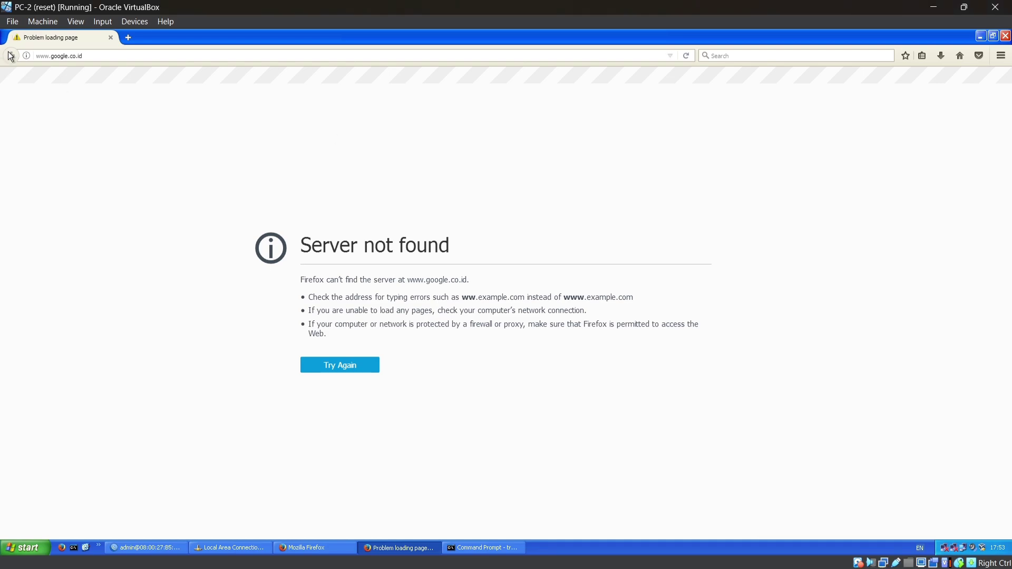
Replace the failed google.co.id page with a blank tab, and stop the running traceroute by closing its command prompt.
{"action": "left_click", "coordinate": [136, 40]}
{"action": "left_click", "coordinate": [110, 37]}
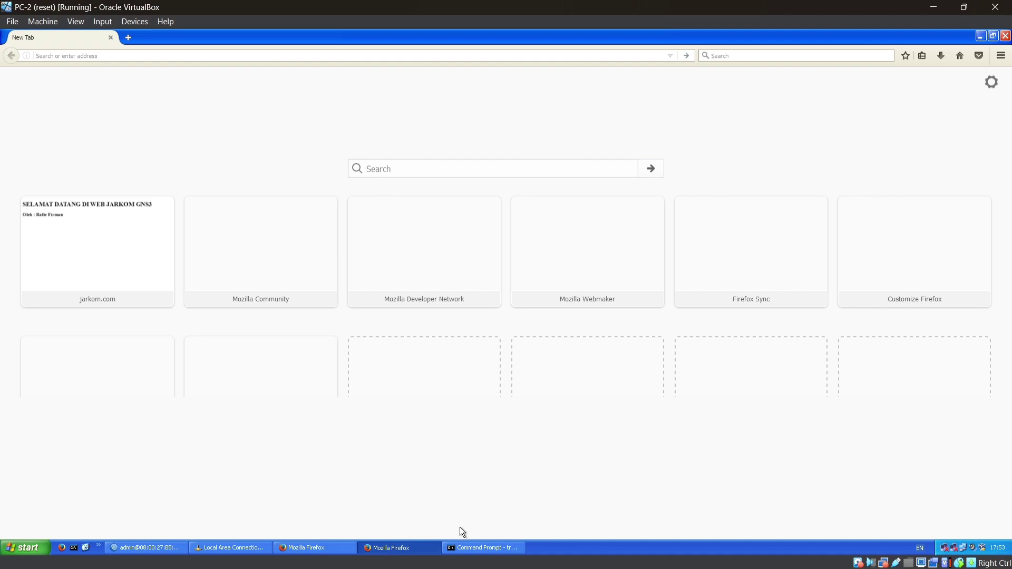
{"action": "left_click", "coordinate": [477, 548]}
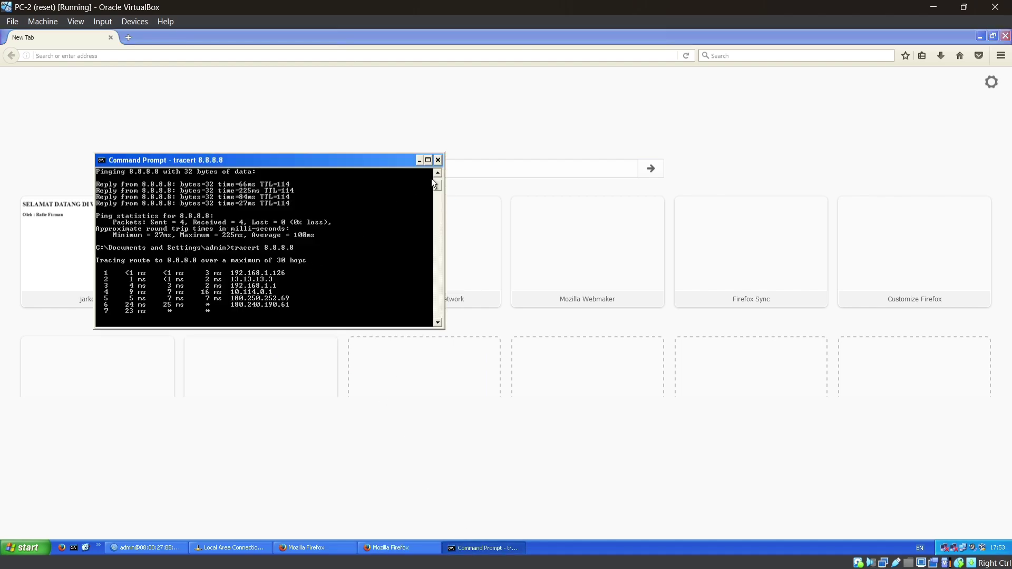
{"action": "left_click", "coordinate": [428, 160]}
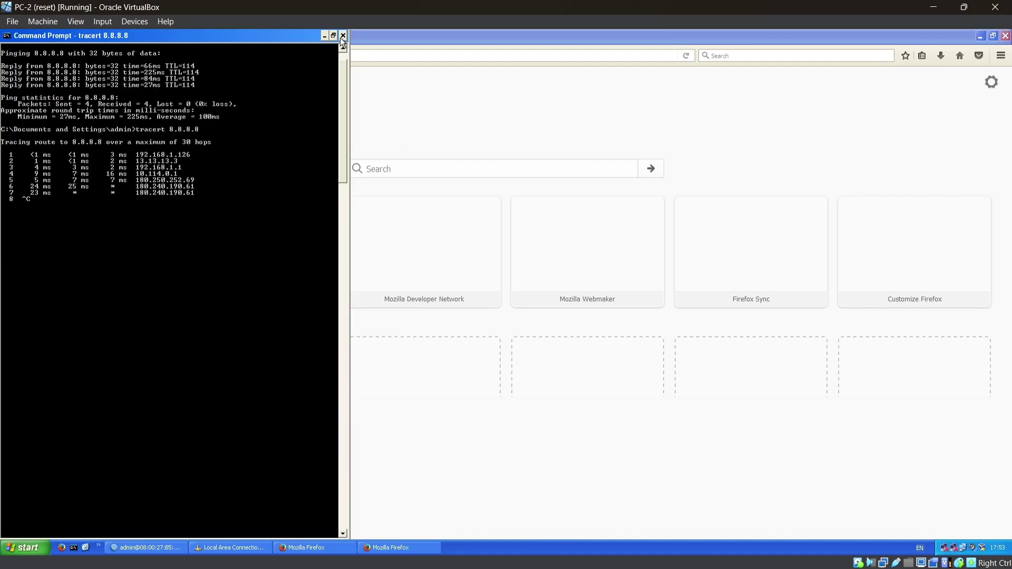
{"action": "left_click", "coordinate": [342, 36]}
Ping 8.8.8.8 from a new command prompt on PC-2.
{"action": "left_click", "coordinate": [74, 547]}
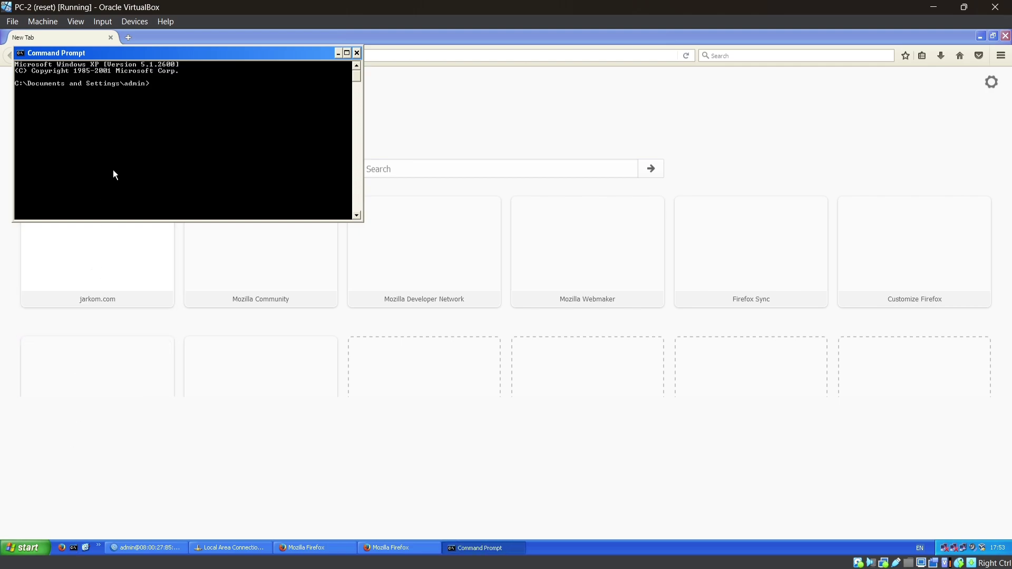
{"action": "type", "text": "ping 8.8.8.8"}
{"action": "key", "text": "Return"}
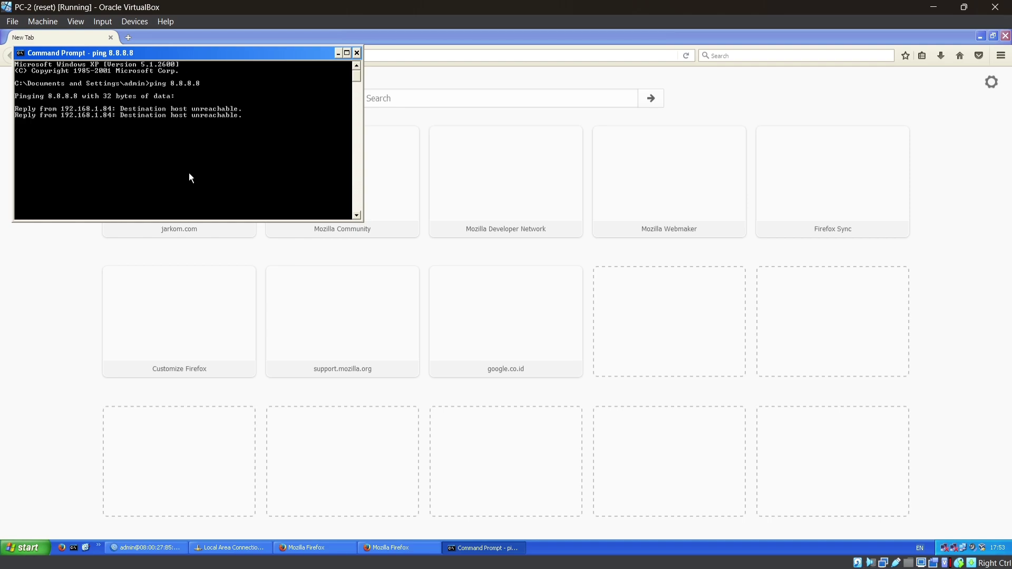
Reconnect the host computer's Wi-Fi to the Omahe JADE network and return to PC-2's command prompt.
{"action": "left_click", "coordinate": [910, 555]}
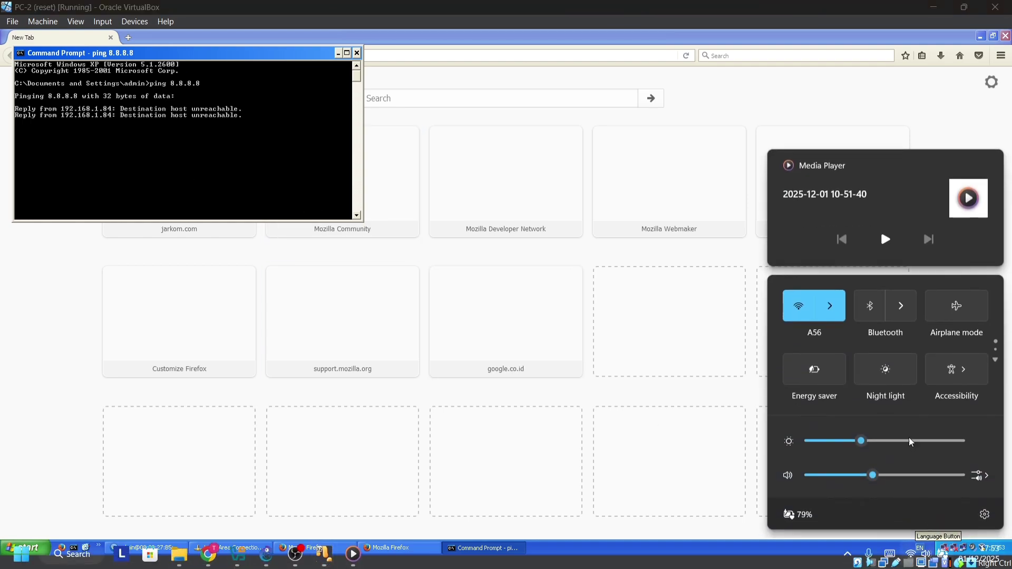
{"action": "left_click", "coordinate": [830, 306]}
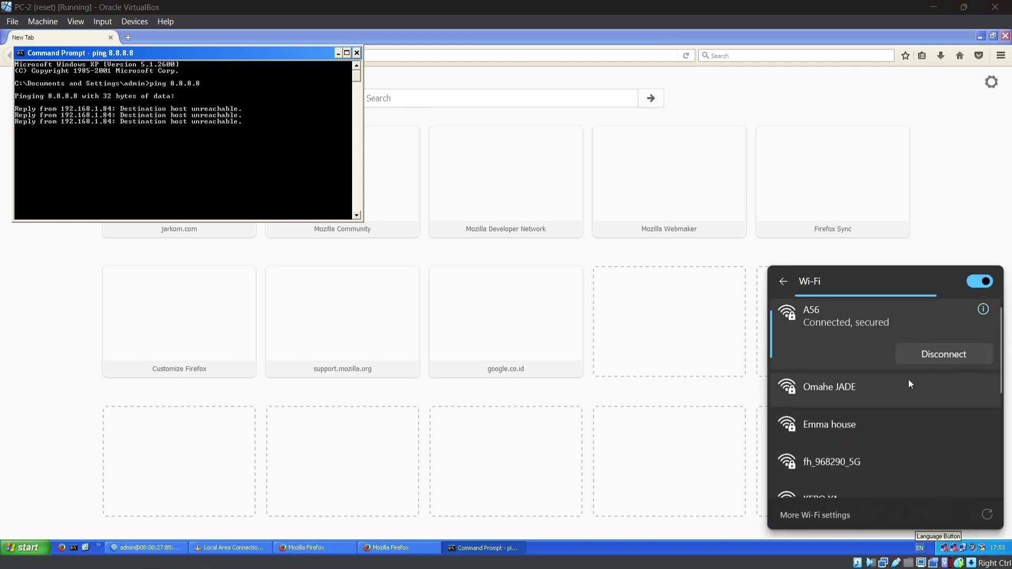
{"action": "left_click", "coordinate": [908, 384]}
{"action": "left_click", "coordinate": [925, 406]}
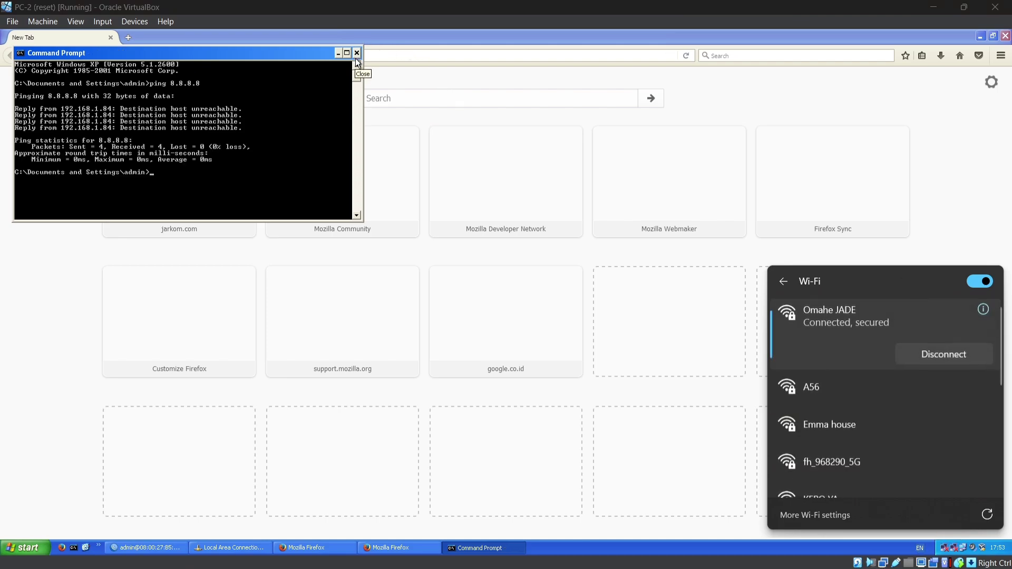
{"action": "left_click", "coordinate": [277, 127]}
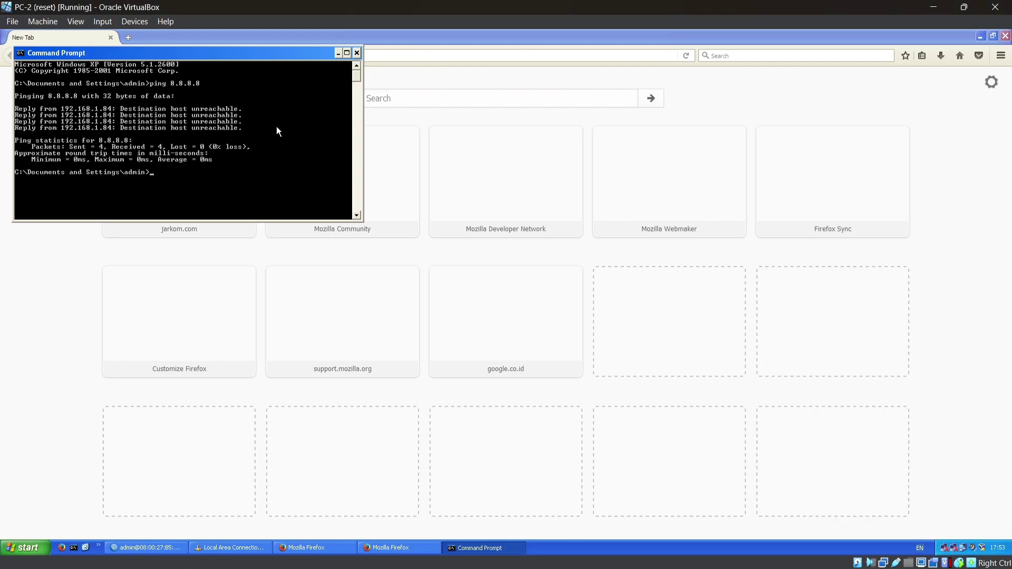